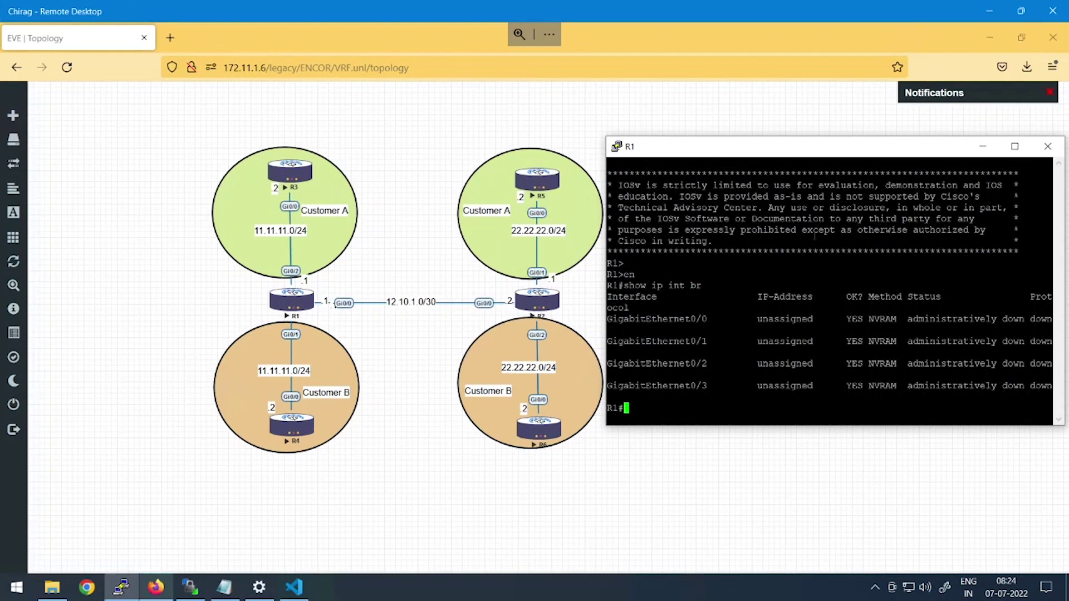
- List the VRFs configured on R1 with show ip vrf
key("Return")
type("showw")
key("BackSpace")
key("BackSpace")
type("ip vrf")
key("Return")
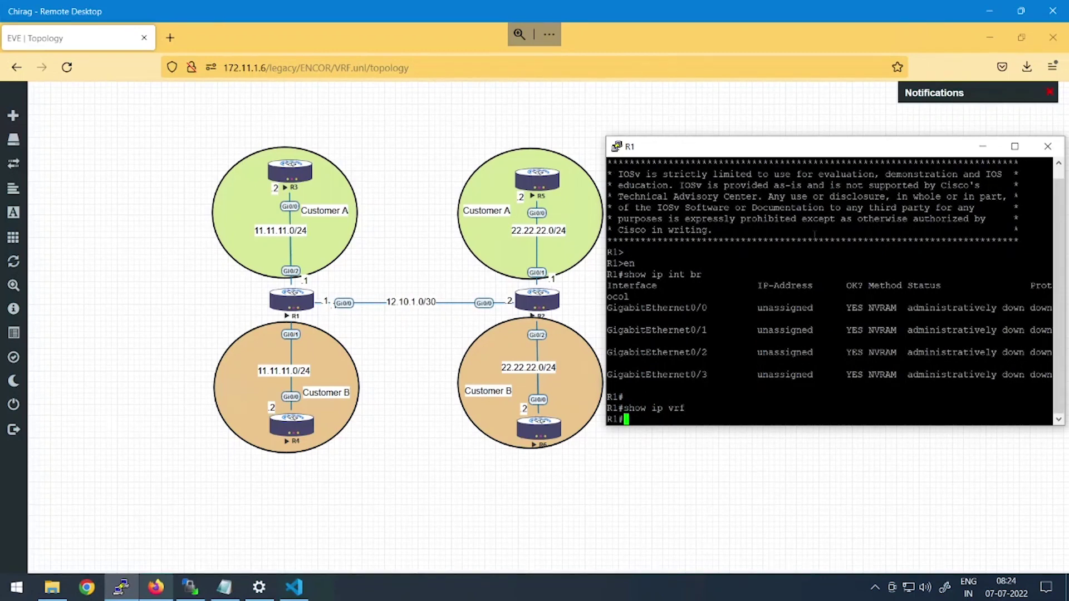
key("Return")
key("Return")
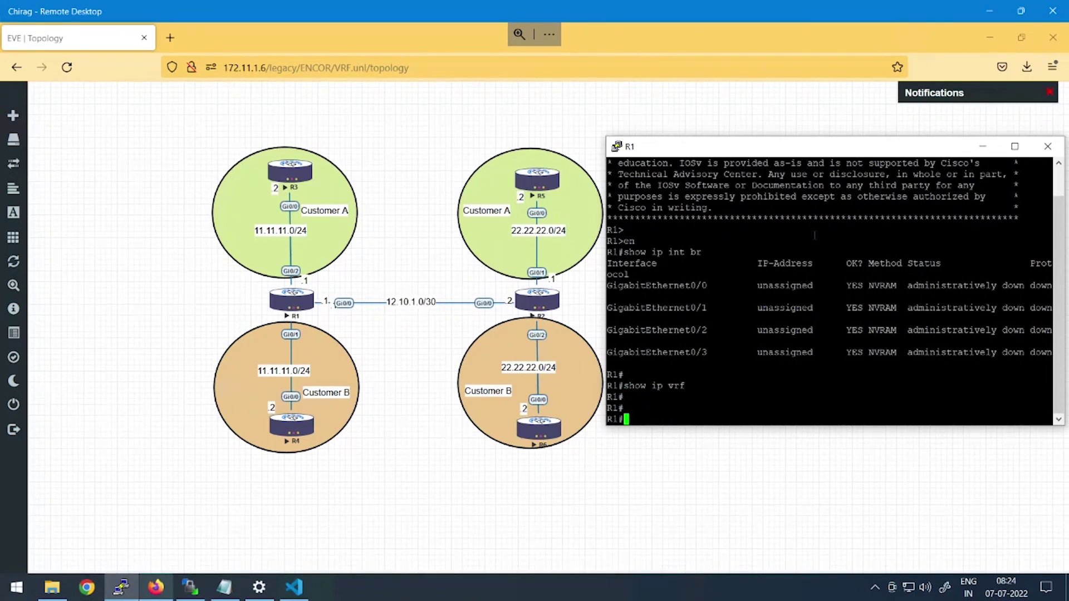
- Enter global configuration mode on R1, create VRFs a and b, and return to global configuration mode
type("conf t")
key("Return")
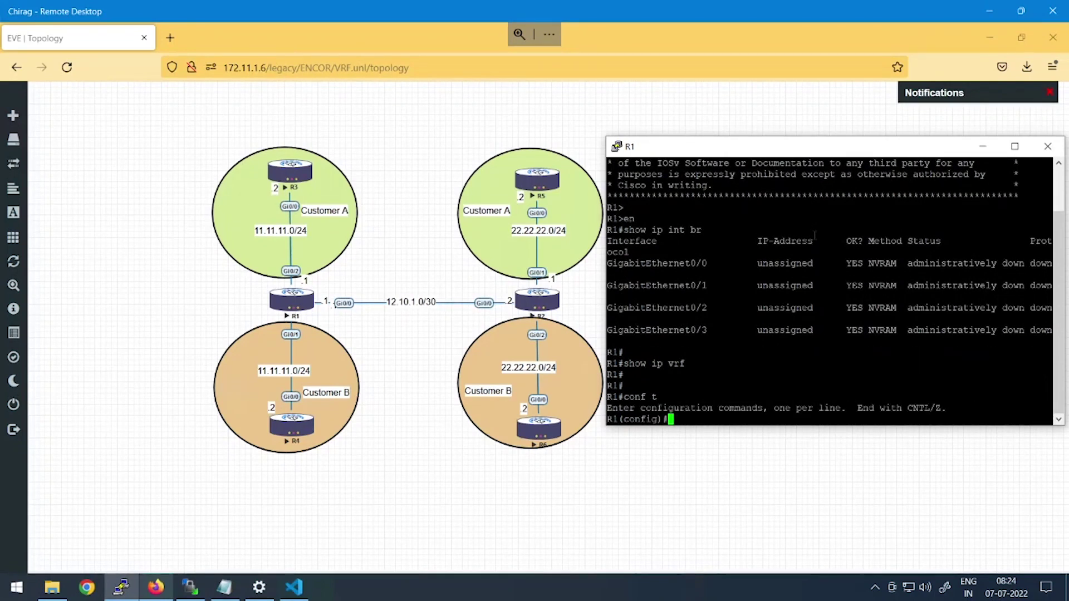
key("Return")
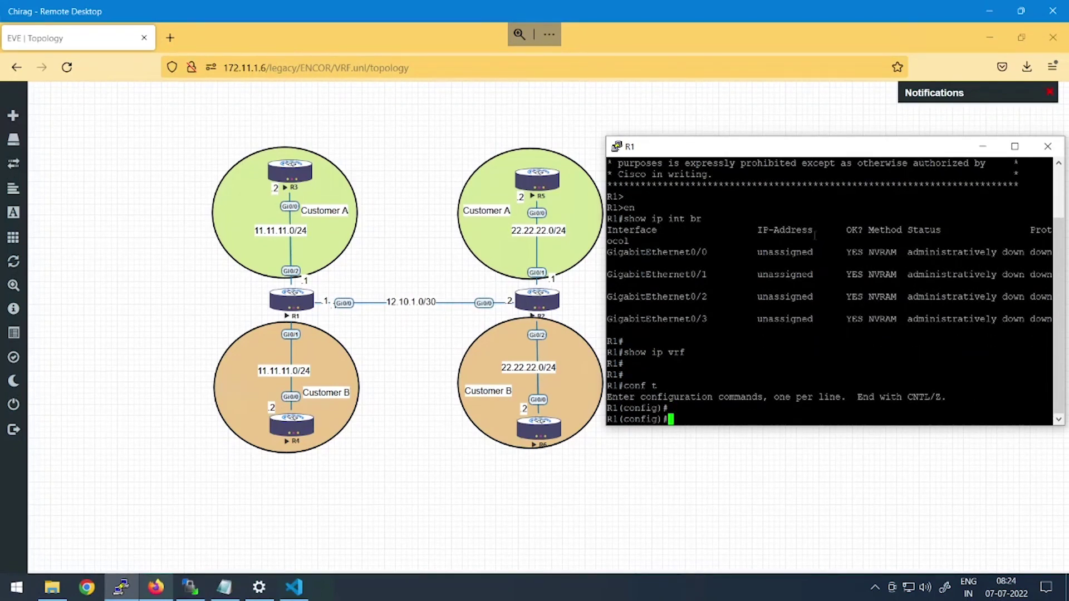
type("ip vrf a")
key("Return")
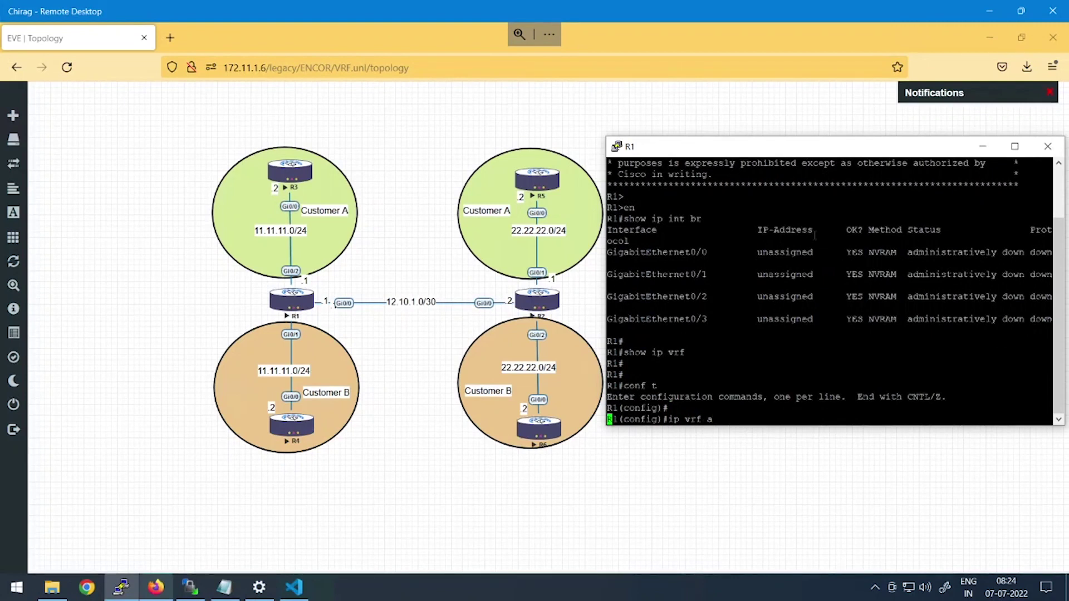
type("ip vrf")
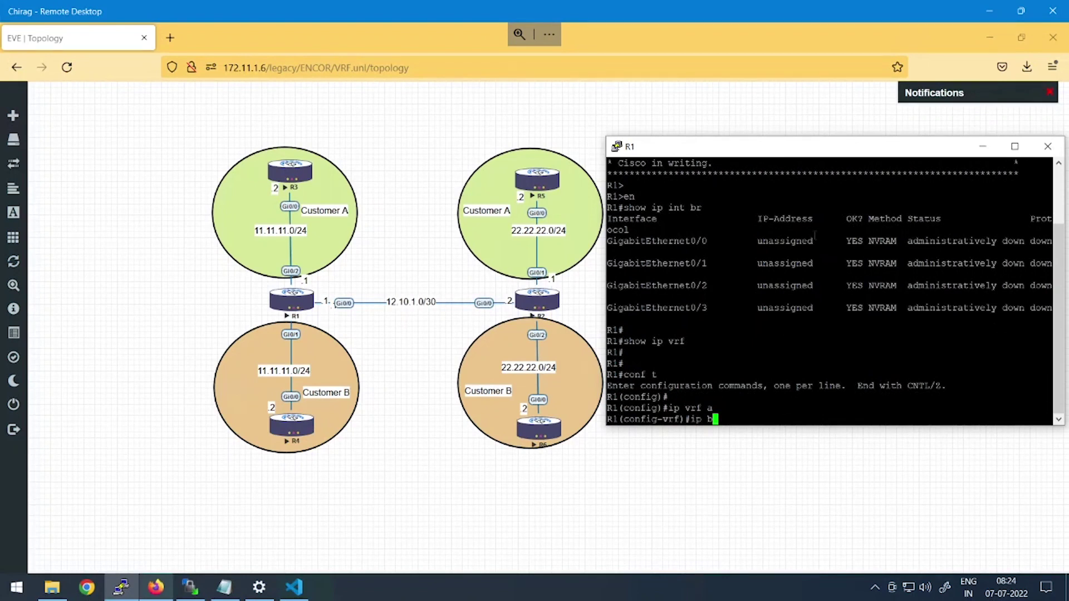
type(" b")
key("Return")
type("exit")
key("Return")
key("Return")
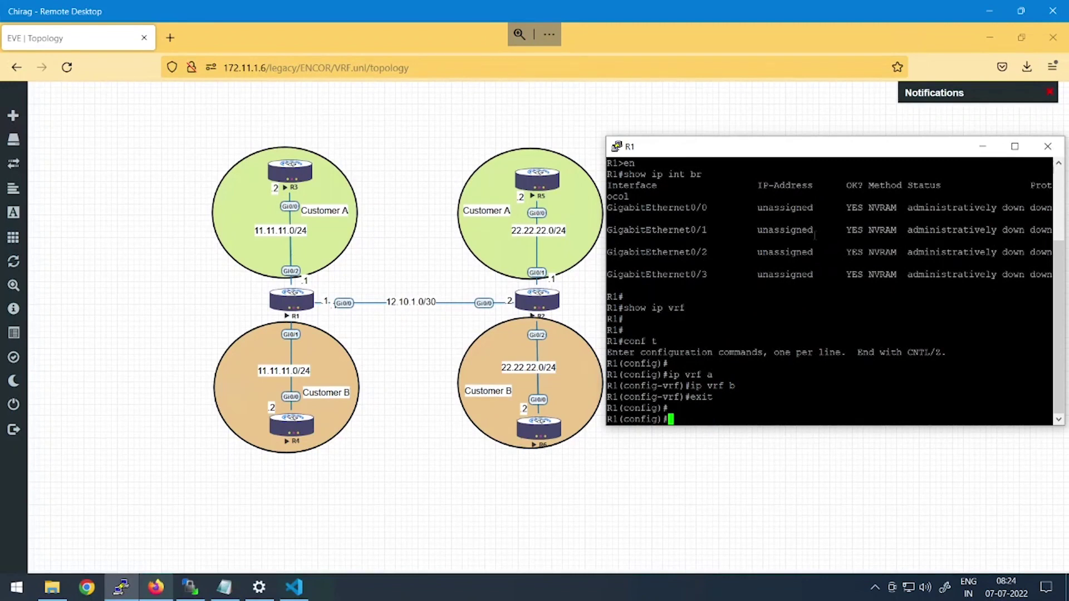
- Assign R1's interface gi 0/2 to VRF a with ip vrf forwarding
type("int gi 0/2")
key("Return")
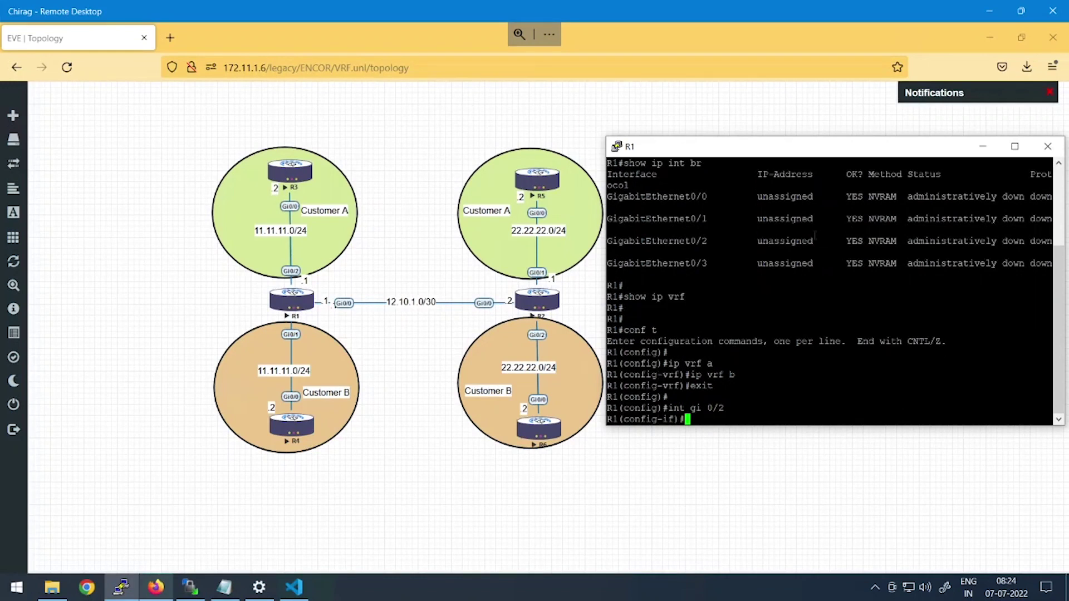
type("ip v")
type("rf for")
type("waa")
type("ding a")
key("Return")
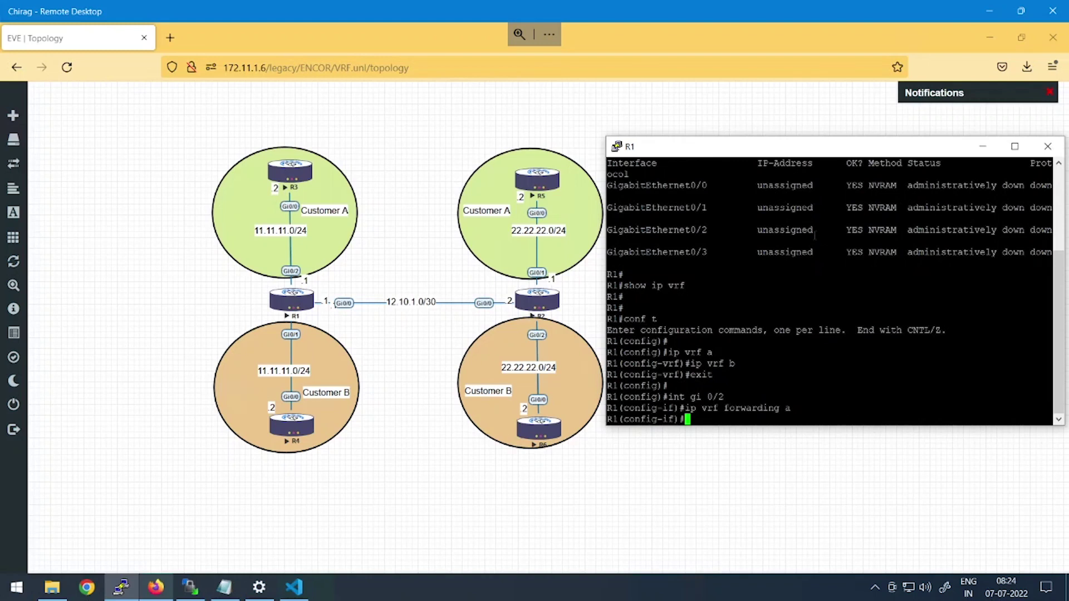
- Give R1's gi 0/2 the address 11.11.11.1 255.255.255.0, enable it, and exit interface configuration
type("ip add 11.11.11.1 255.255.255.0")
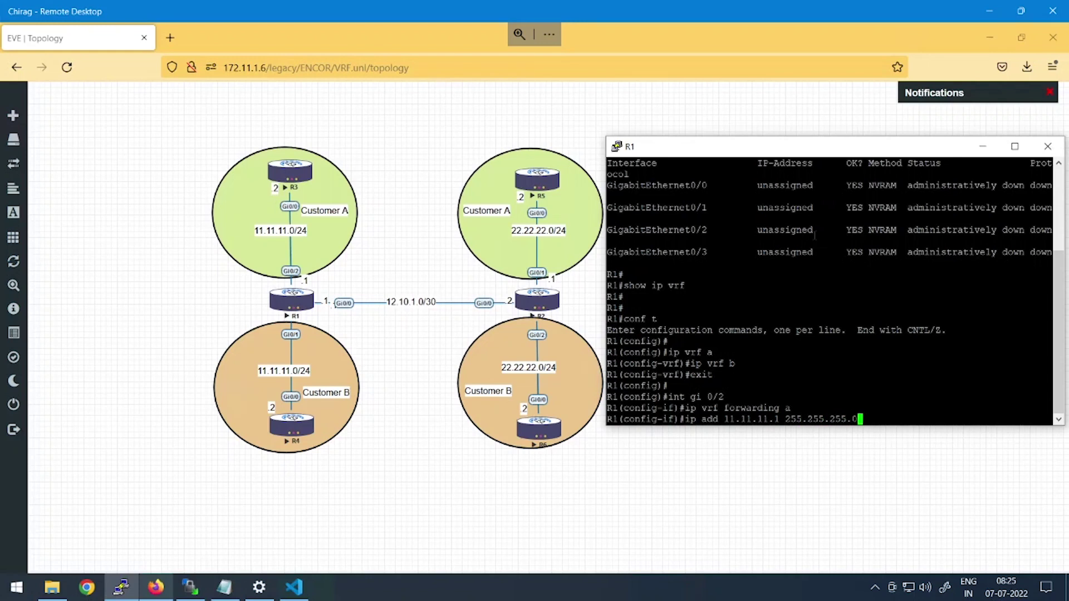
key("Return")
type("no shutdown")
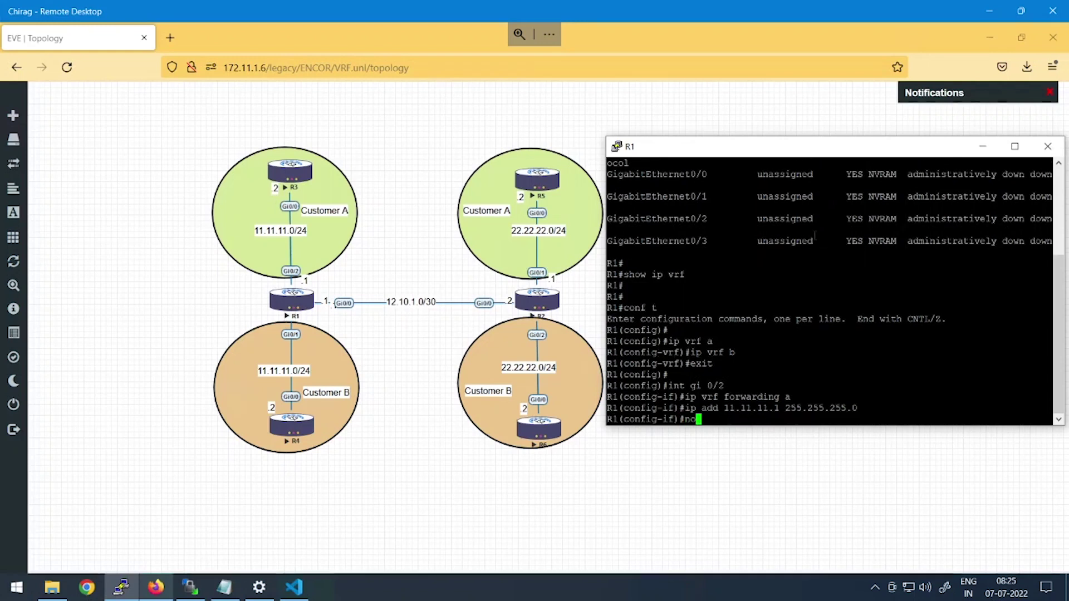
key("Return")
type("e")
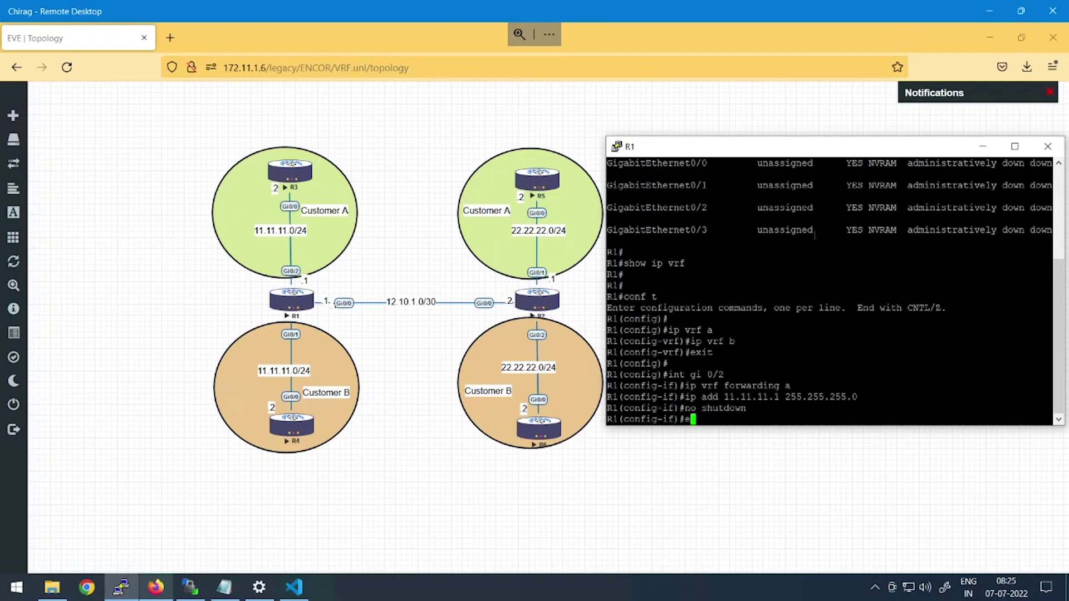
type("xit")
key("Return")
key("Return")
- Assign R1's interface gi 0/1 to VRF b with ip vrf forwarding
type("int ")
type("gi ")
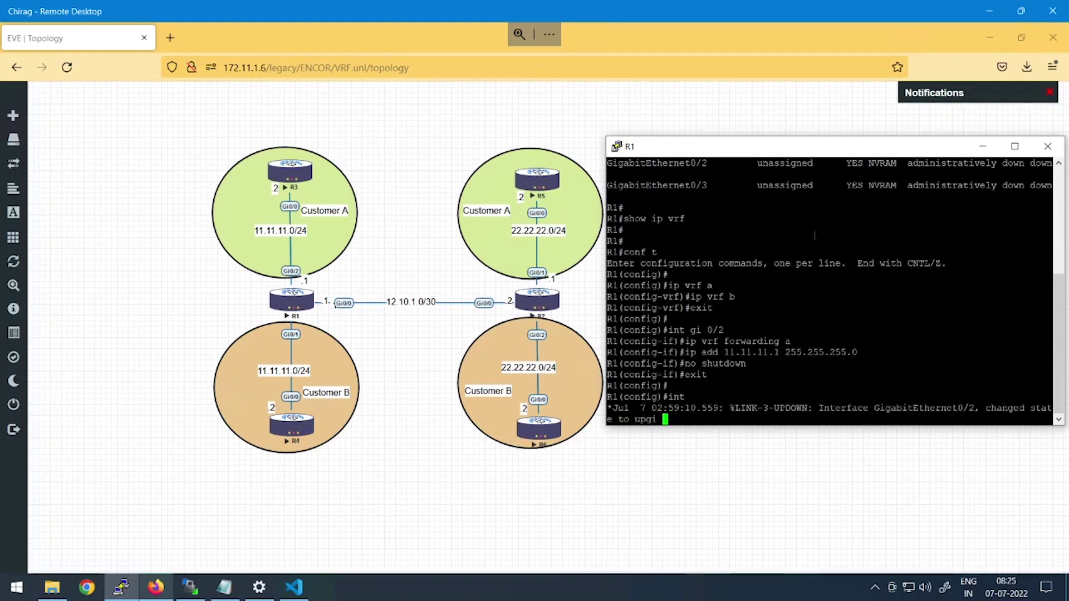
type("0/1")
key("Return")
key("Return")
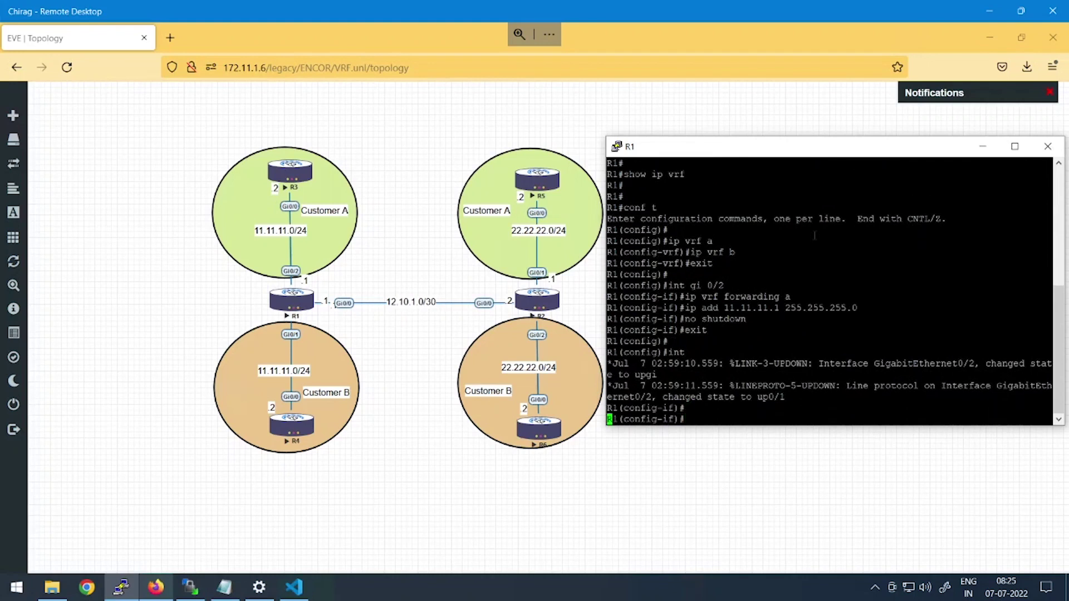
type("ip vrf")
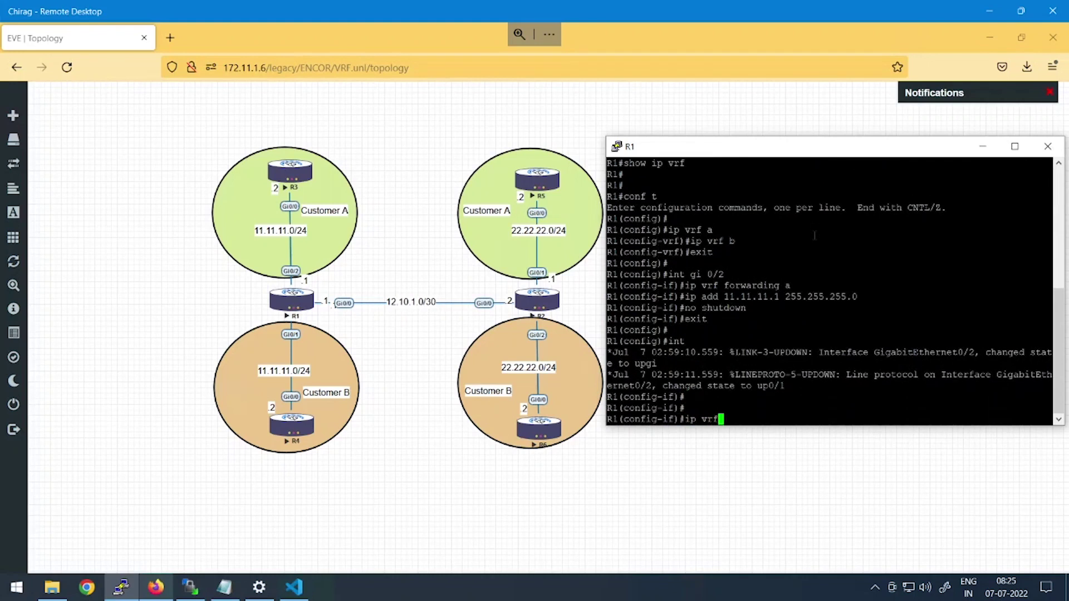
type(" forwarding b")
key("Return")
- Give R1's gi 0/1 the address 11.11.11.1 255.255.255.0, enable it, and exit interface configuration
type("ip add 11.111")
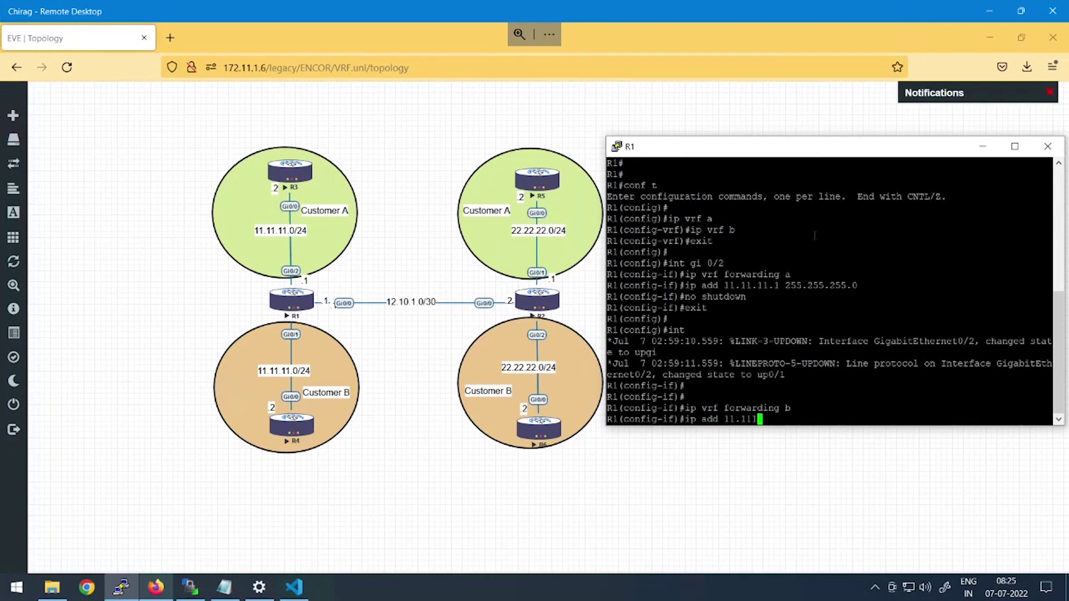
key("BackSpace")
type(".11.1 255.255.255.0")
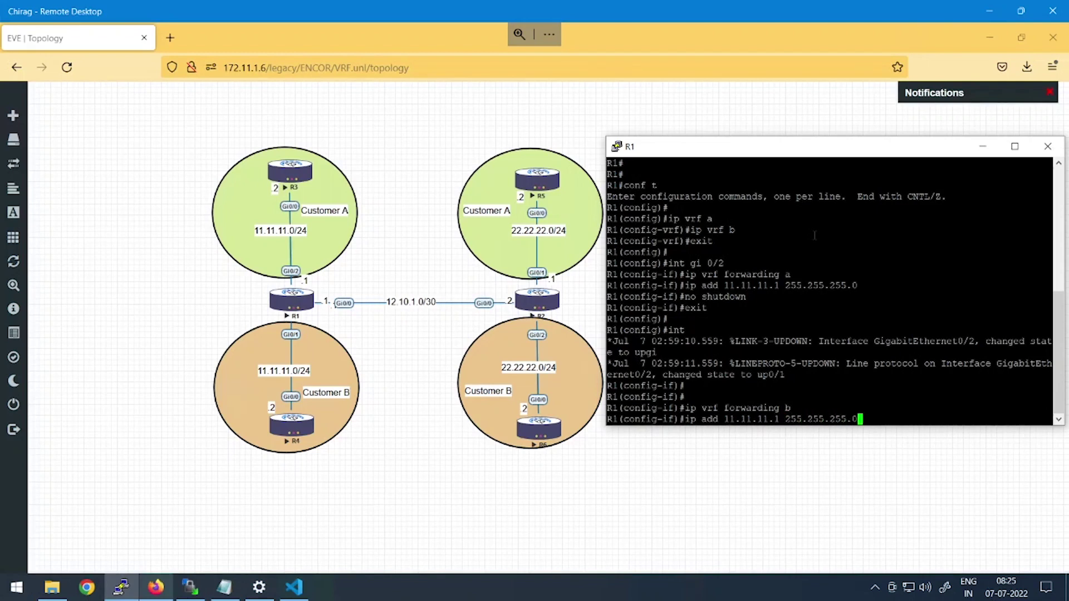
key("Return")
type("no sh")
key("Return")
type("exit")
key("Return")
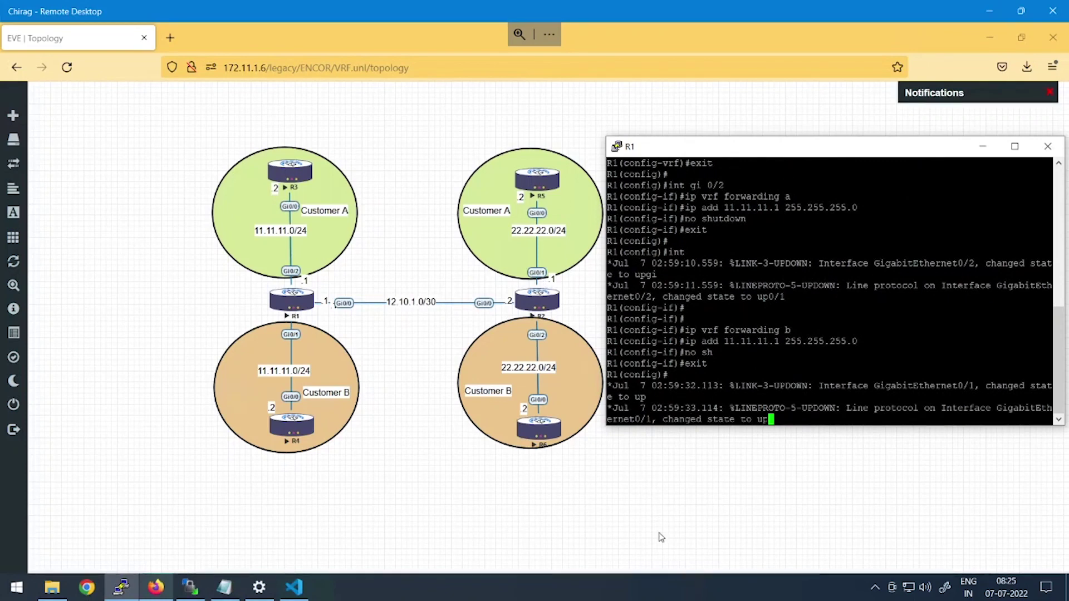
- Open R2's console from the topology and enter global configuration mode
left_click(629, 485)
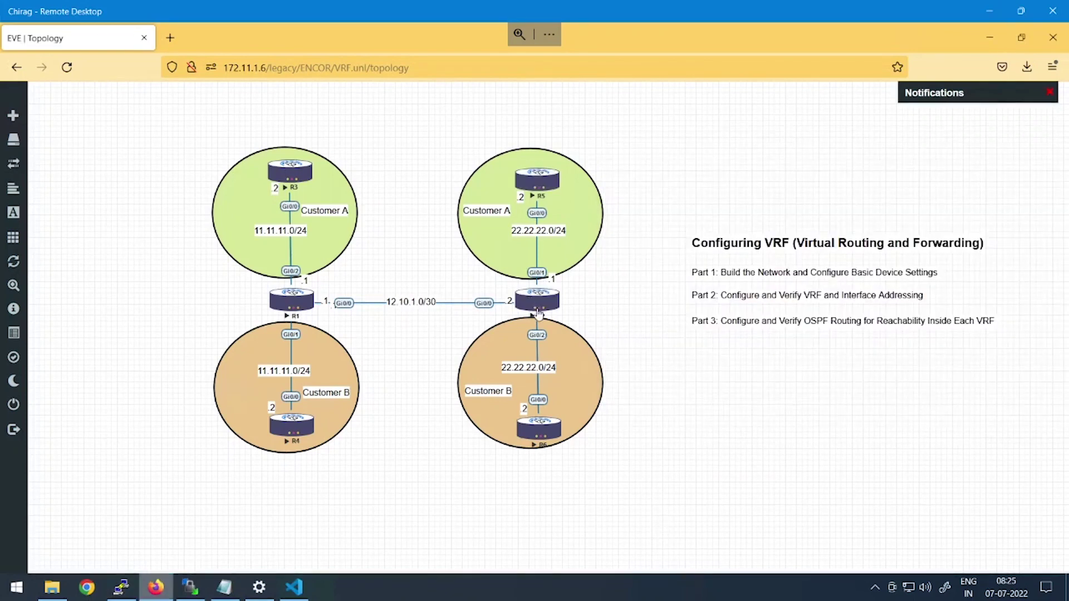
left_click(539, 305)
type("en")
key("Return")
type("conf t")
key("Return")
- Create VRFs a and b on R2 and return to global configuration mode
type("ip")
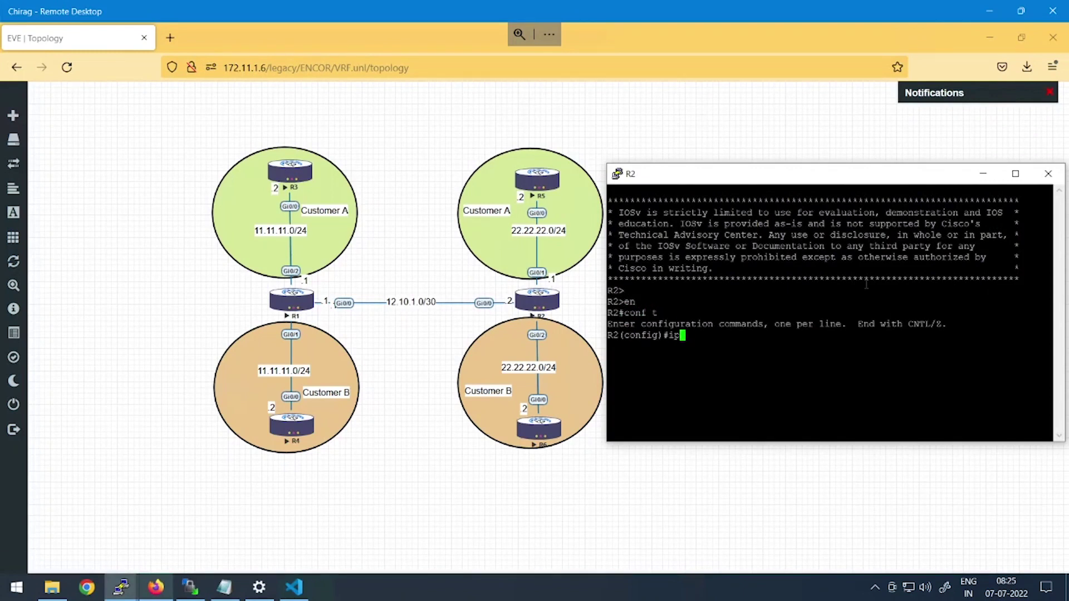
type(" vrf a")
key("Return")
type("i")
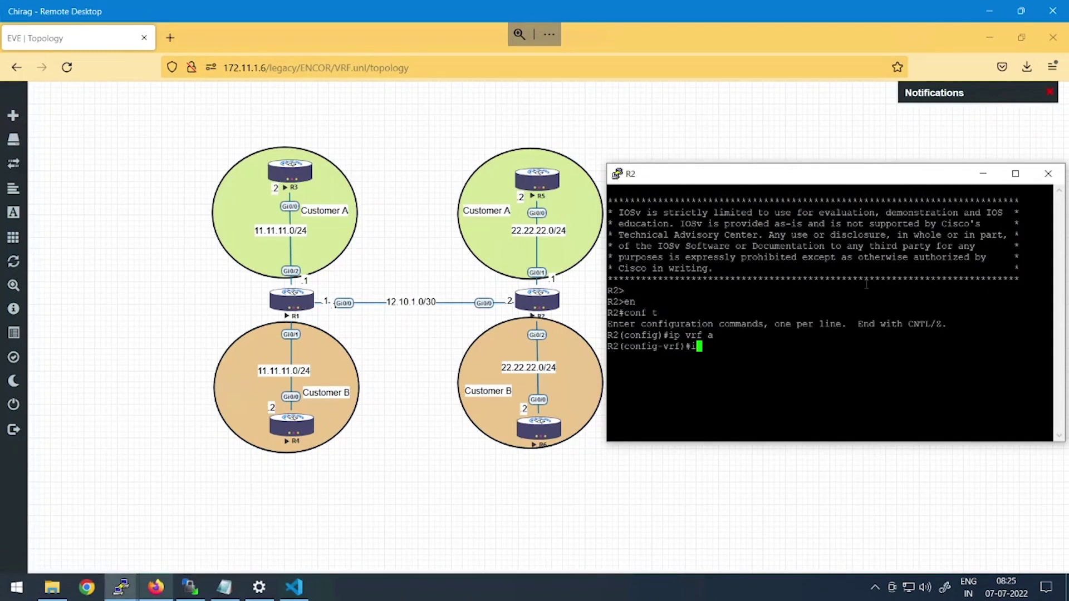
type("p vrf b")
key("Return")
type("exit")
key("Return")
- Assign R2's interface gi 0/1 to VRF a with ip vrf forwarding
type("i")
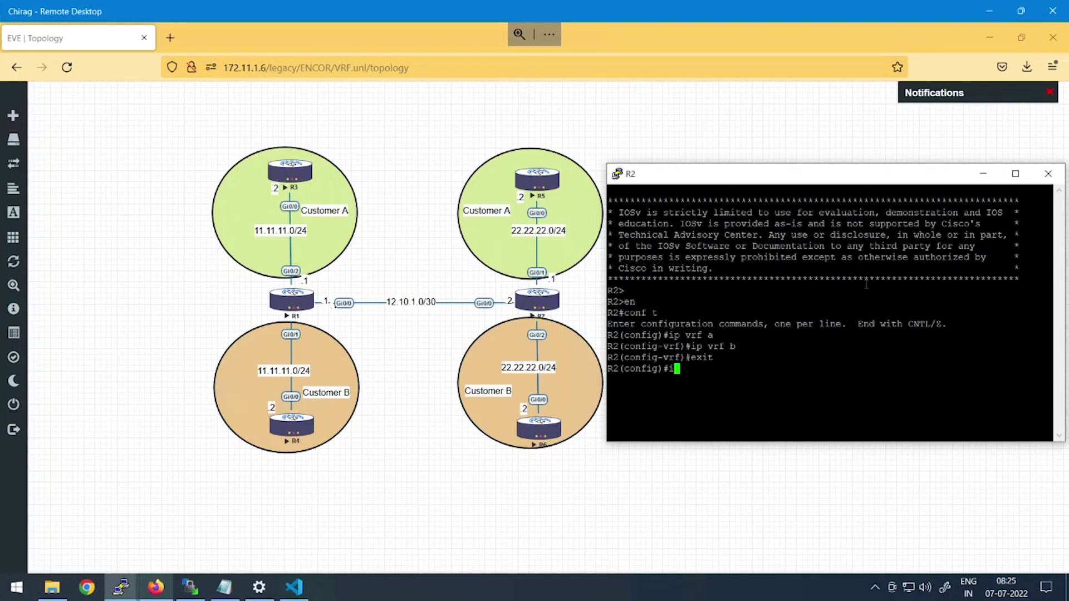
type("nt gi 0/1")
key("Return")
type("ip vrf")
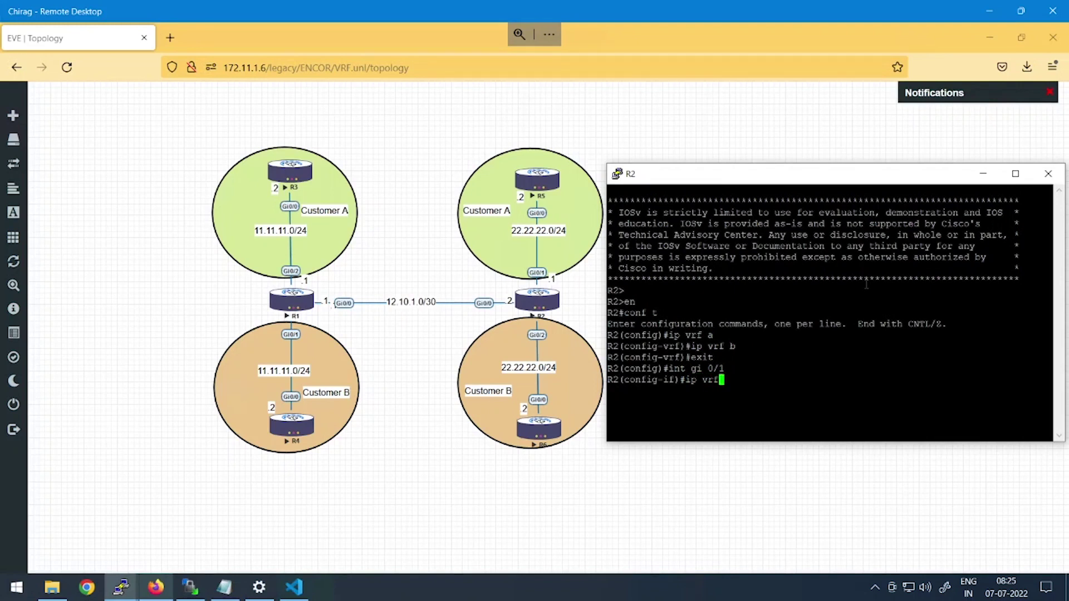
type(" forwarding a")
key("Return")
- Give R2's gi 0/1 the address 22.22.22.1 255.255.255.0 and enable the interface
type("ip add")
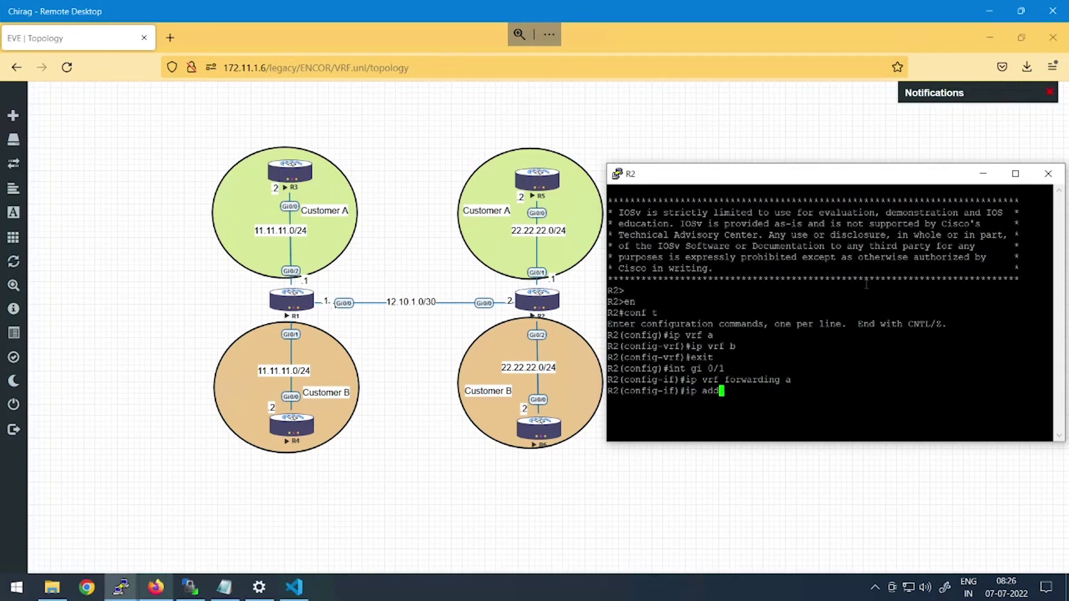
type(" 22.22.")
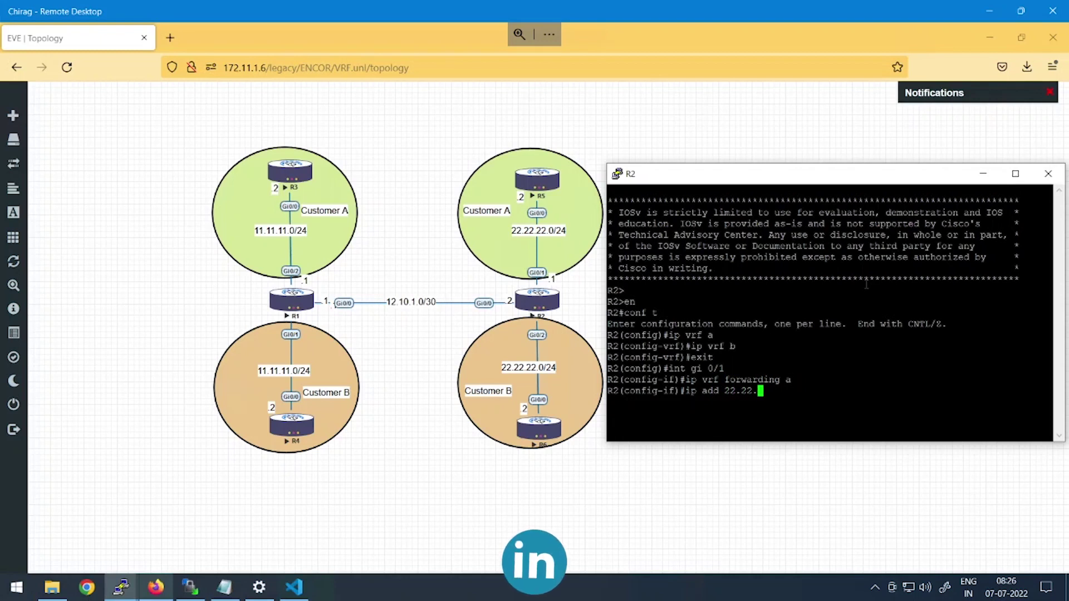
type("22.1 255.")
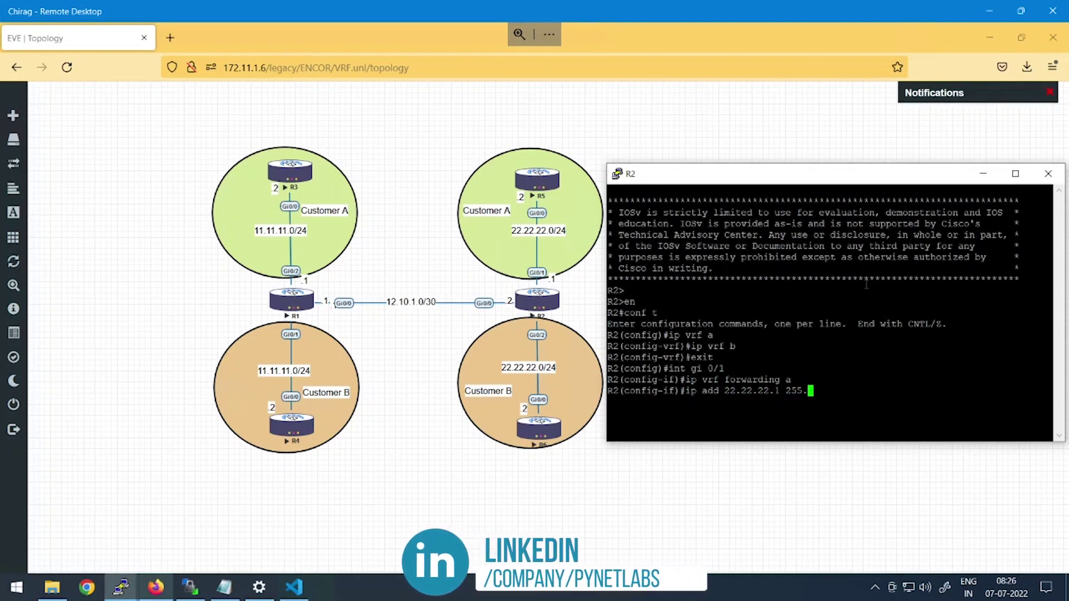
type("255.255.255.0")
key("Return")
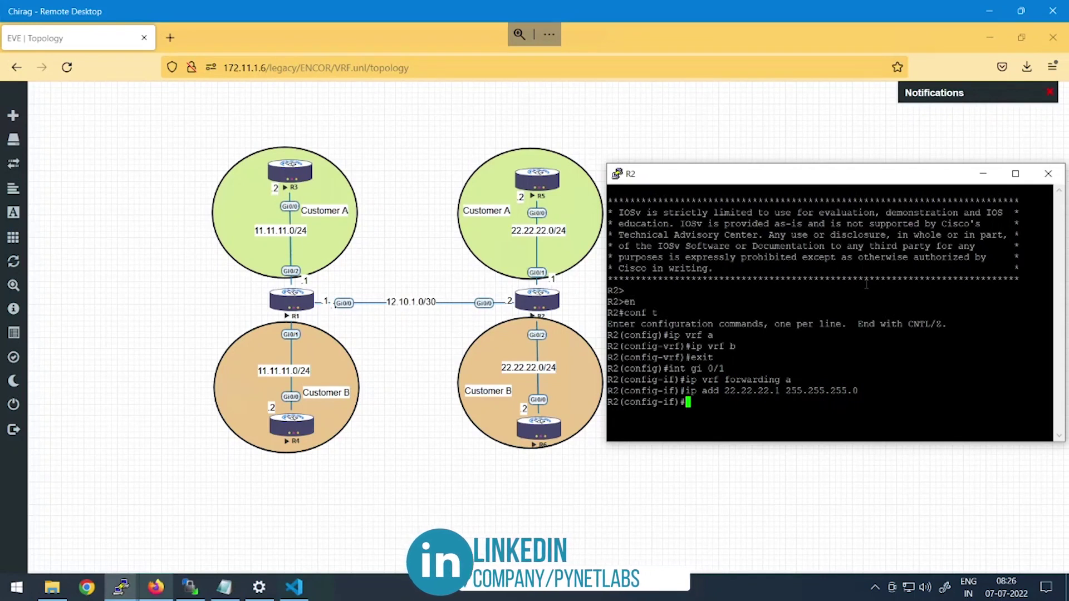
type("no sh")
key("Return")
- Assign R2's interface gi 0/2 to VRF b with ip vrf forwarding
type("in")
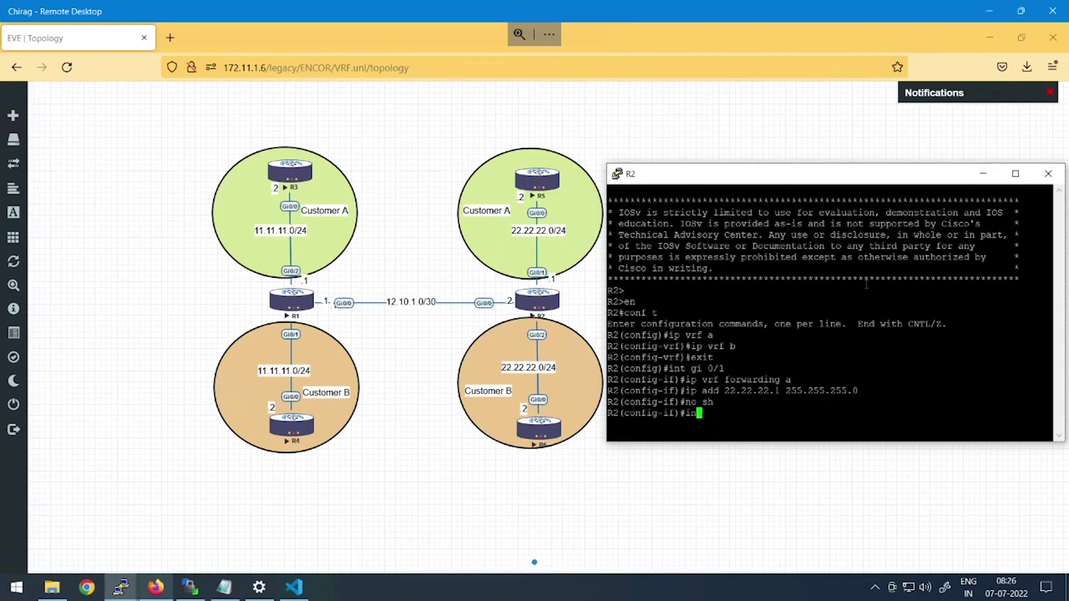
type("t gi 0/2")
key("Return")
type("ip")
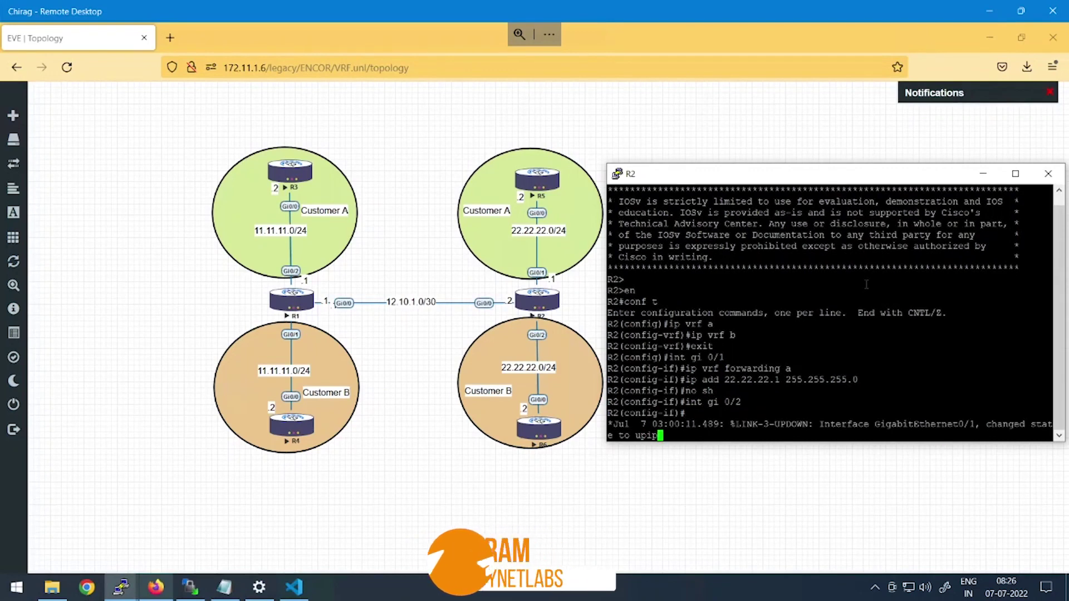
type(" vrf f")
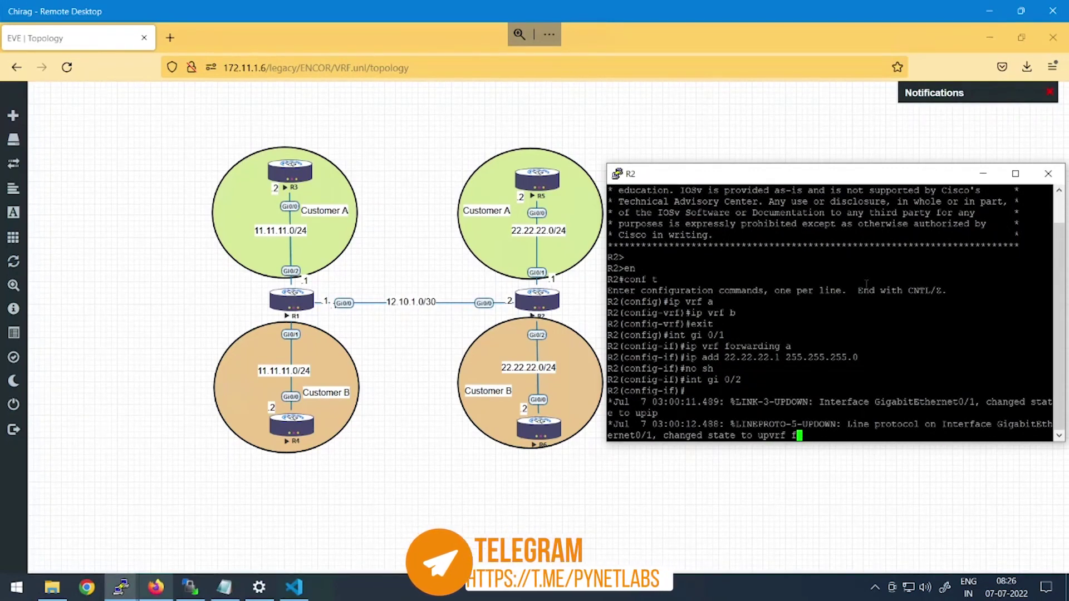
key("Tab")
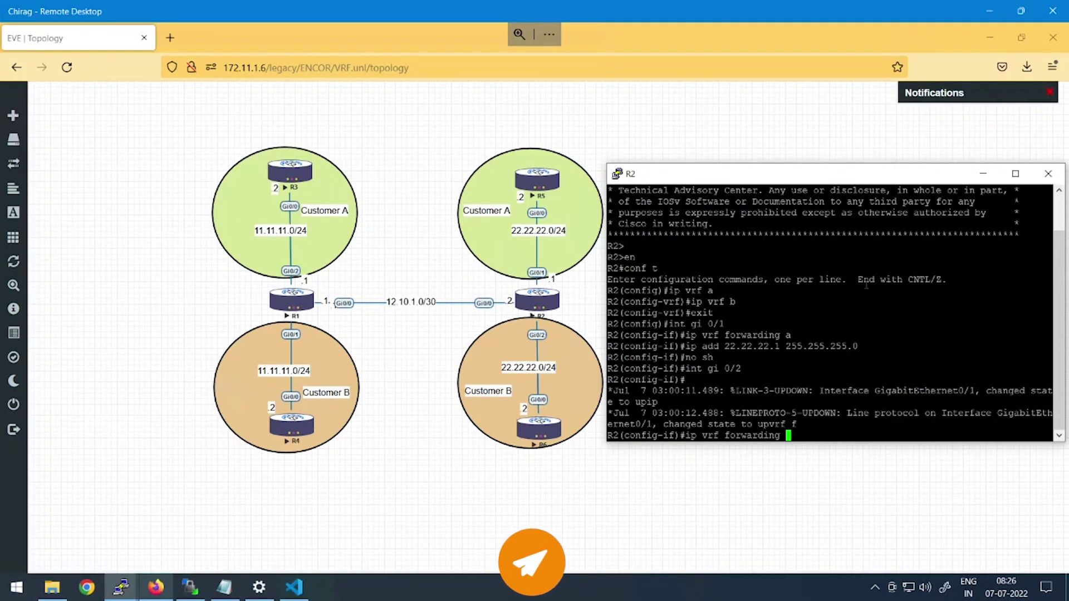
type("b")
key("Return")
- Give R2's gi 0/2 the address 22.22.22.1 255.255.255.0 and enable the interface with no sh
type("ip")
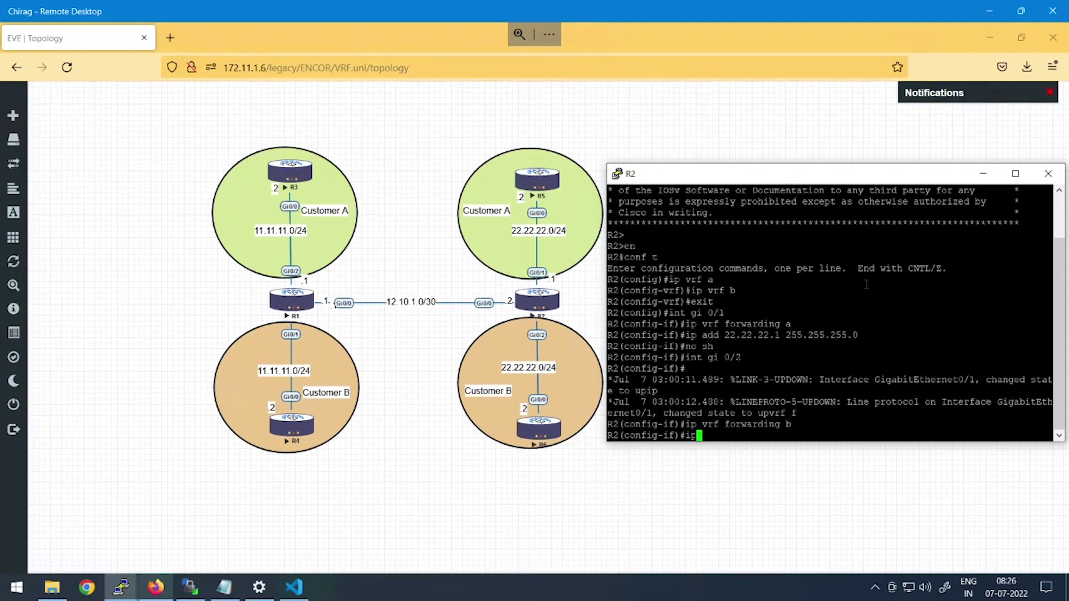
type(" add 22")
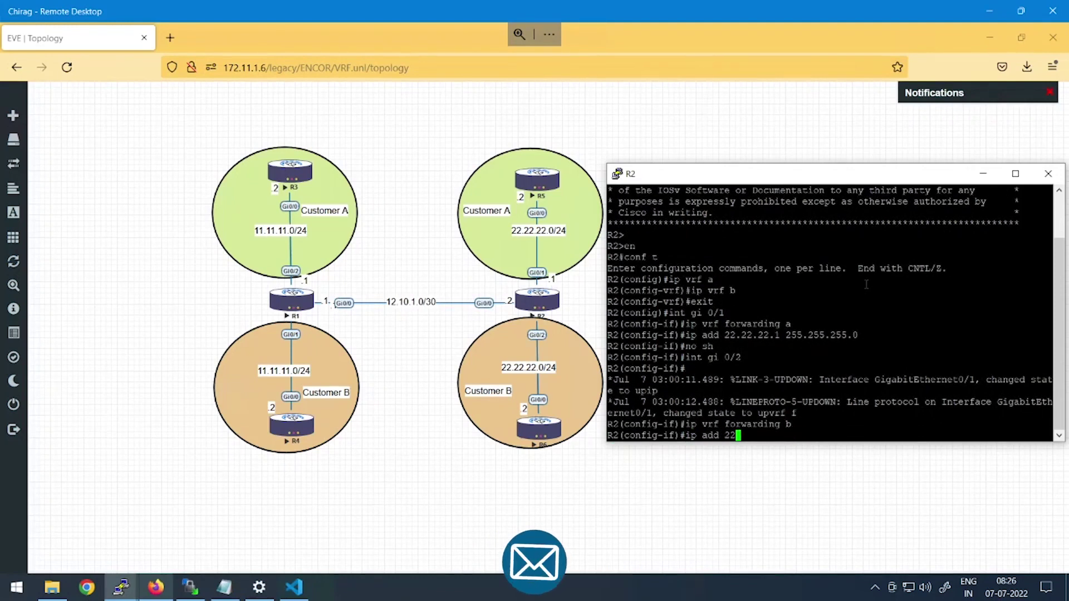
type(".22.22.1")
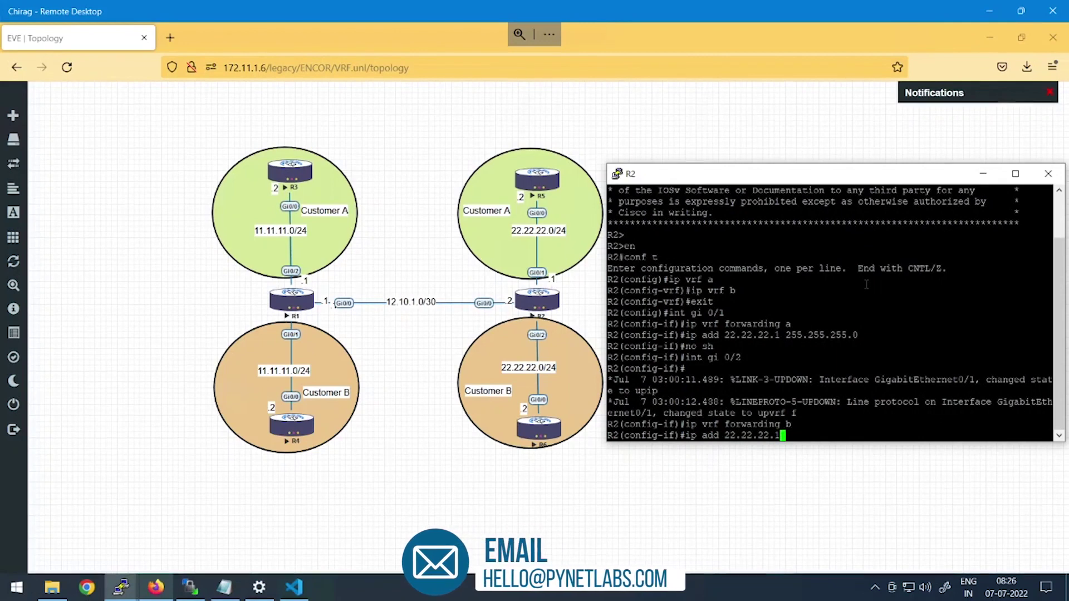
type(" 255.255.255.0")
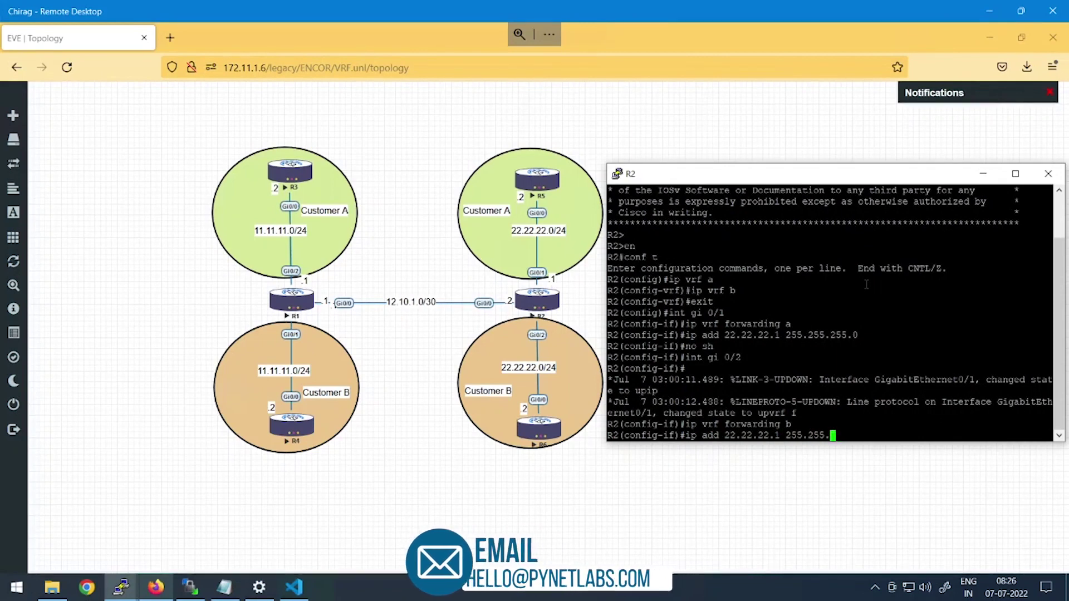
key("Return")
type("no sh")
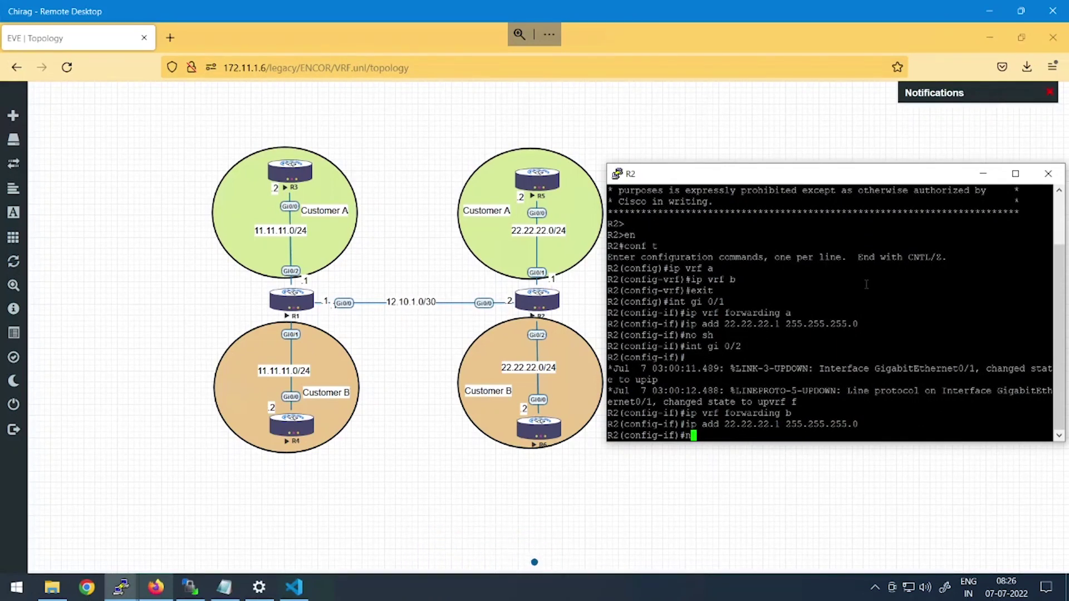
key("Return")
- Leave interface and global configuration on R2 to return to privileged EXEC mode
type("exit")
key("Return")
key("Return")
type("e")
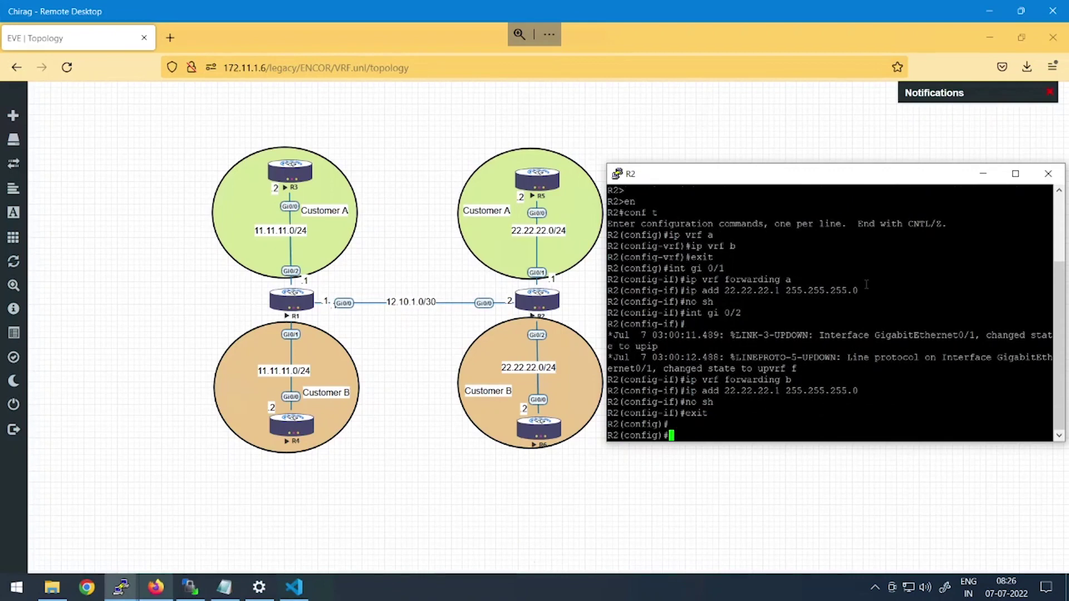
type("nd")
key("Return")
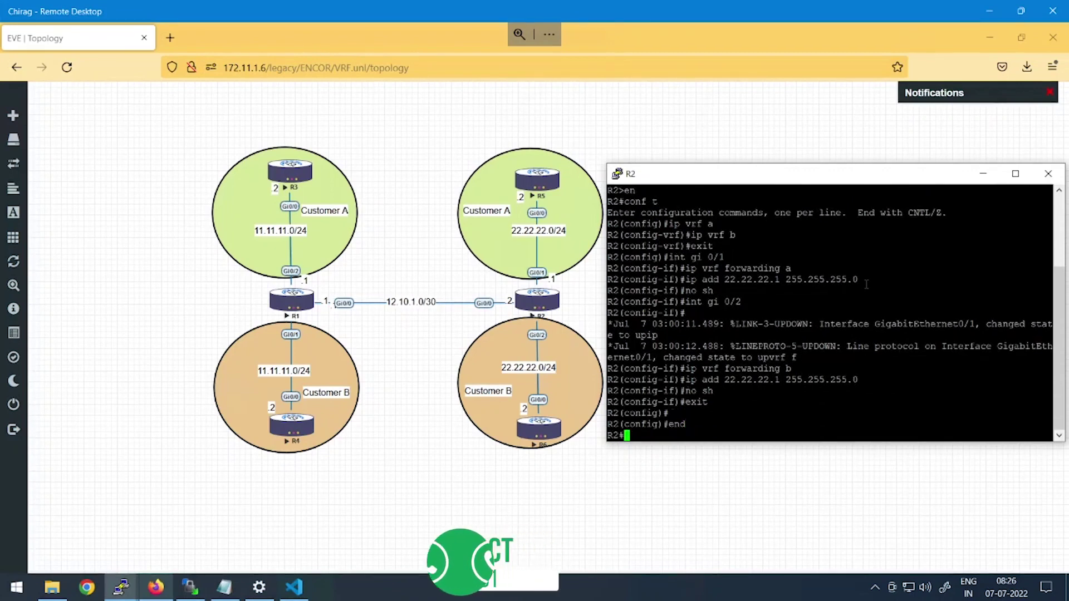
key("Return")
key("Return")
key("Return")
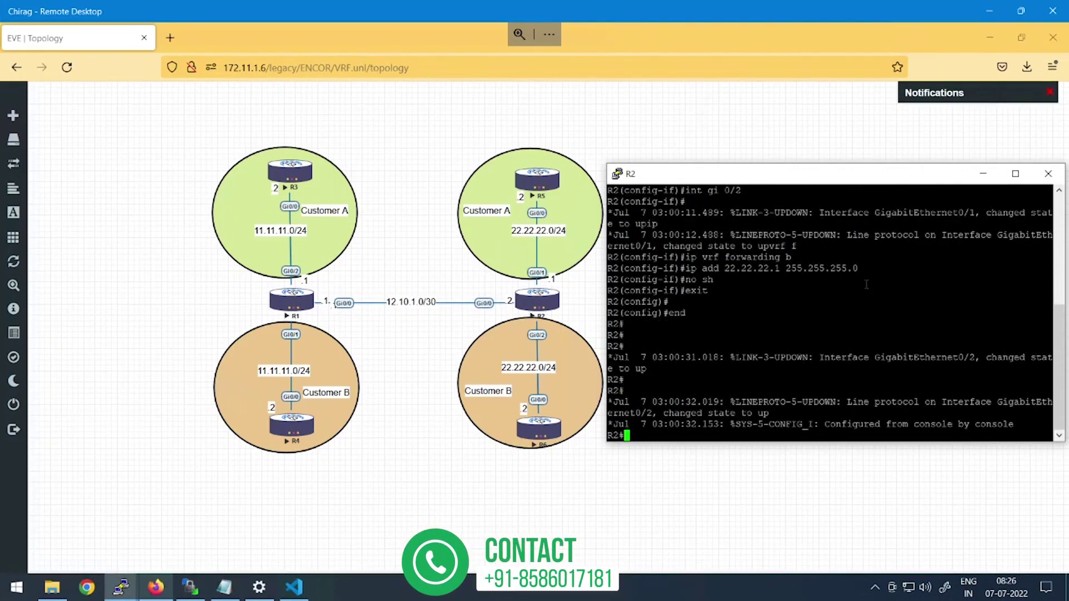
key("Return")
key("Return")
- Display R2's global routing table and the routing table of VRF a with show ip route
type("show ip route")
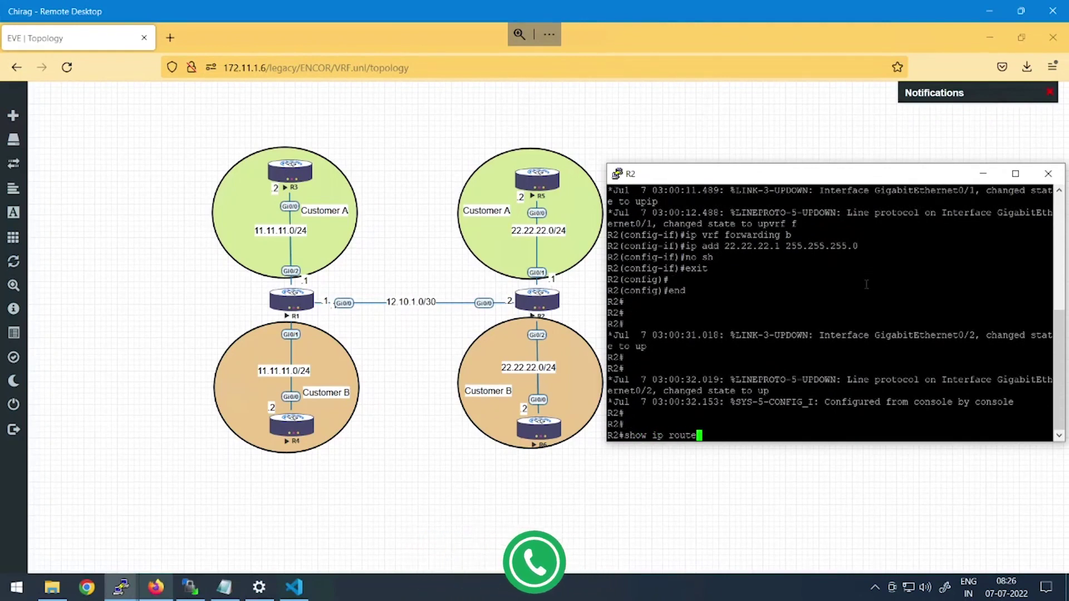
key("Return")
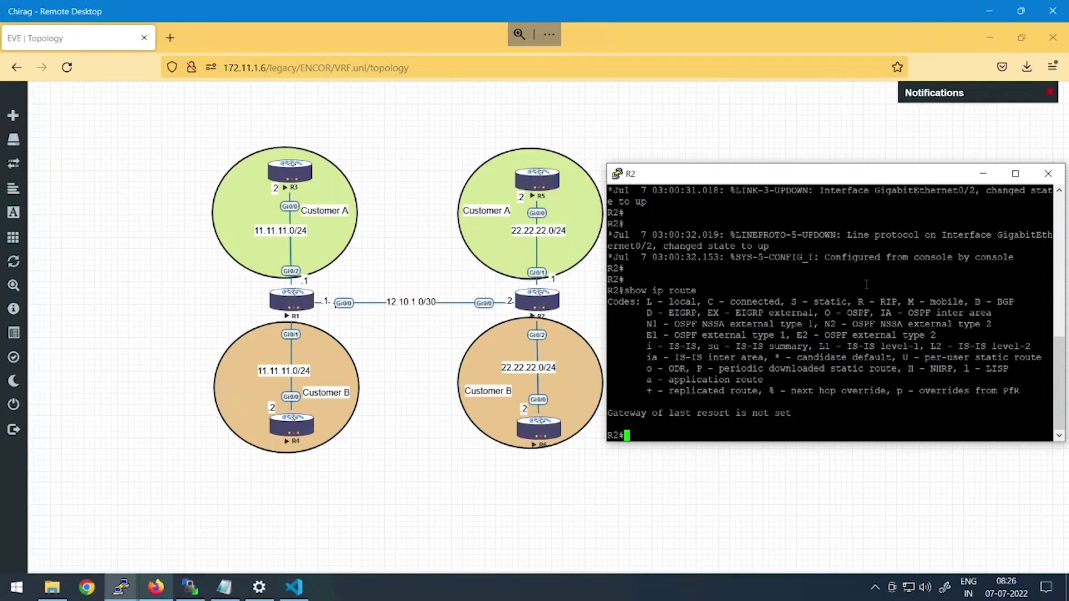
type("show ip route vrf a")
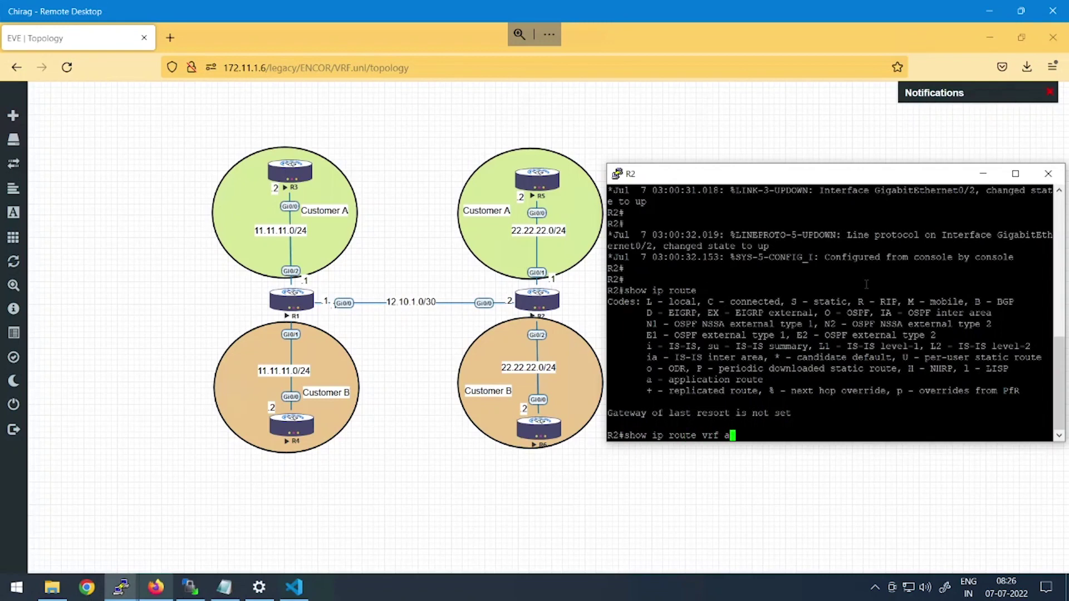
key("Return")
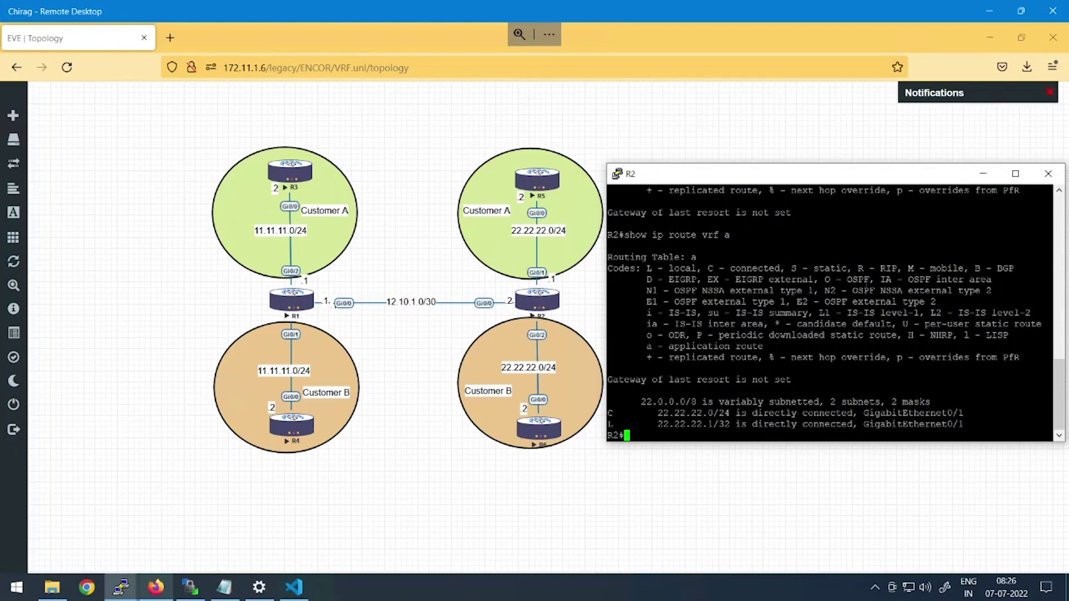
- Display R2's routing table for VRF b with show ip route vrf b
key("Return")
key("Return")
key("Up")
key("BackSpace")
type("b")
key("Return")
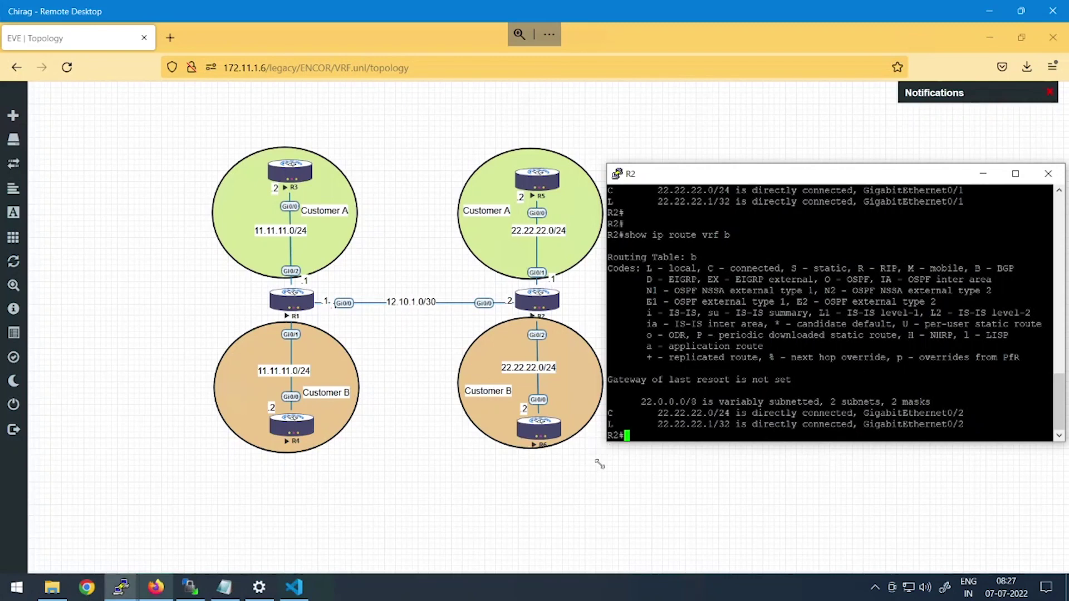
- Switch to R1's console session and bring up a fresh global configuration prompt
left_click(601, 494)
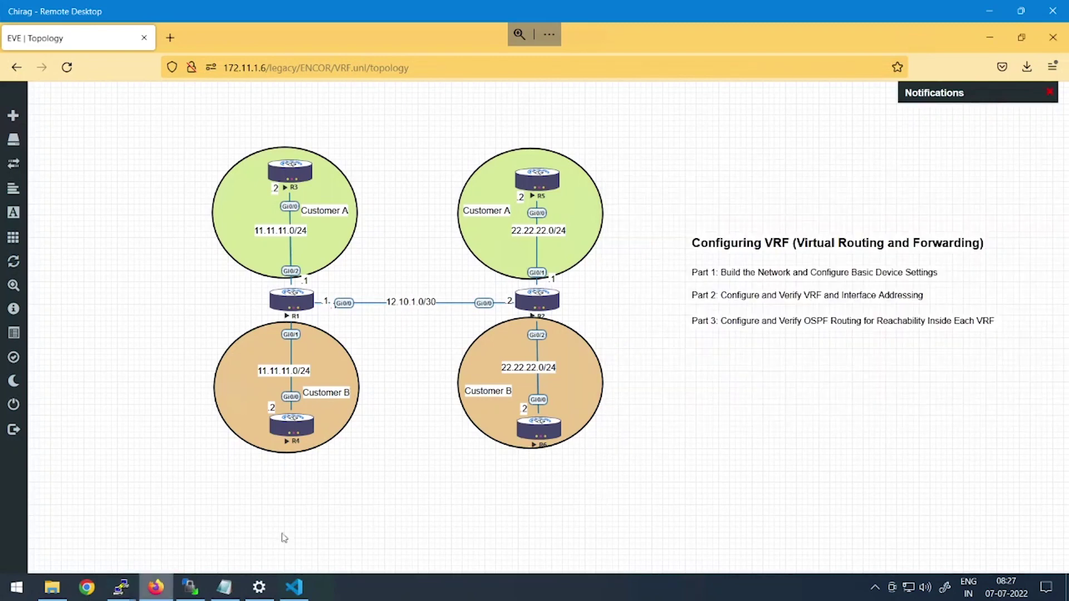
left_click(120, 585)
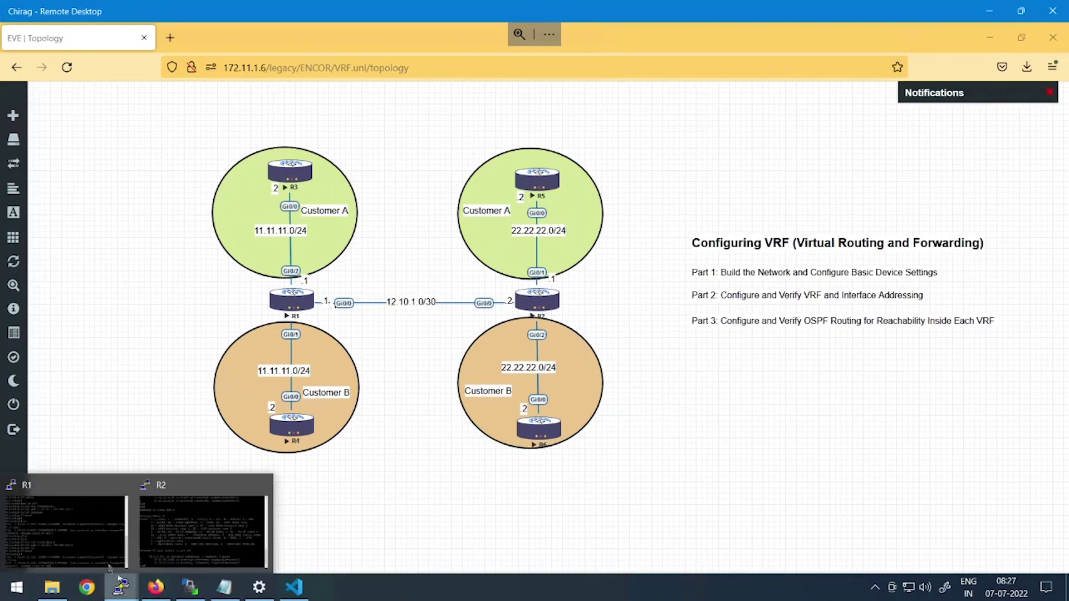
left_click(65, 522)
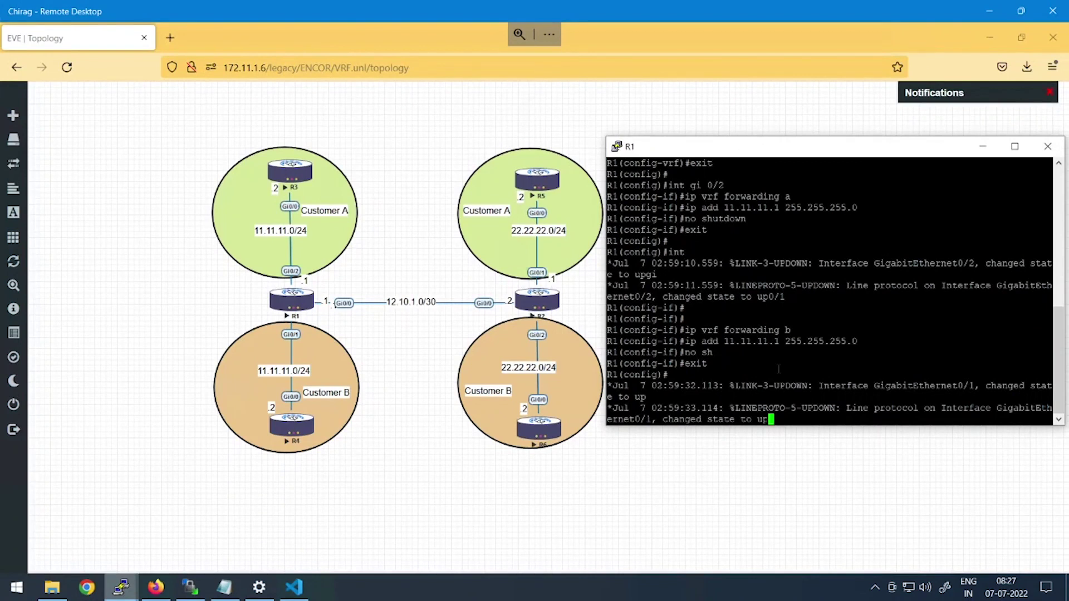
key("Return")
key("Return")
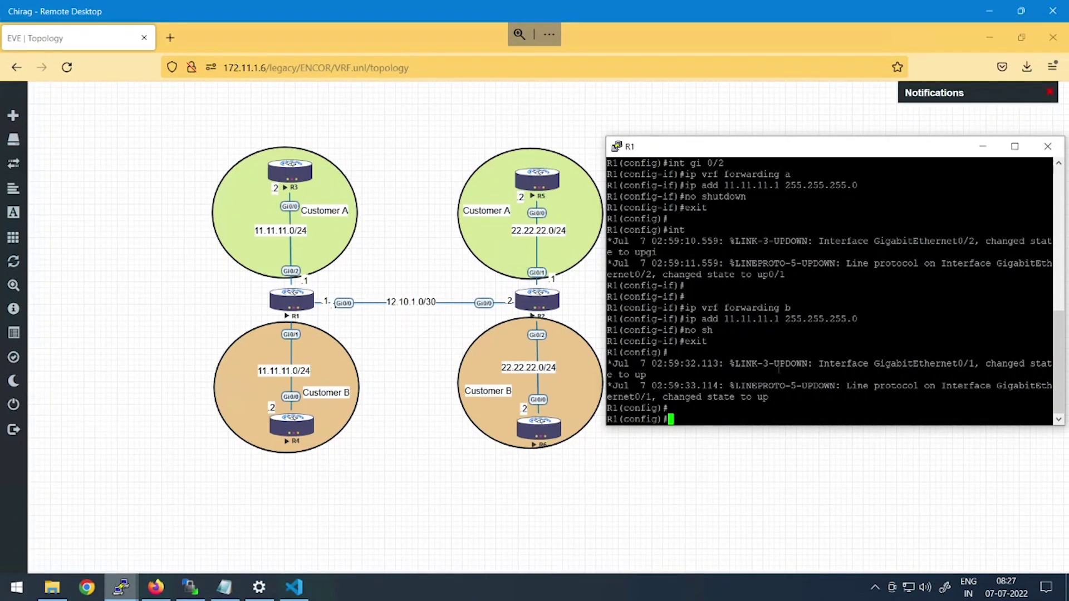
- Enable R1's interface gi 0/0 with no shutdown and return to global configuration mode
type("int gi 0/0")
key("Return")
type("no sh")
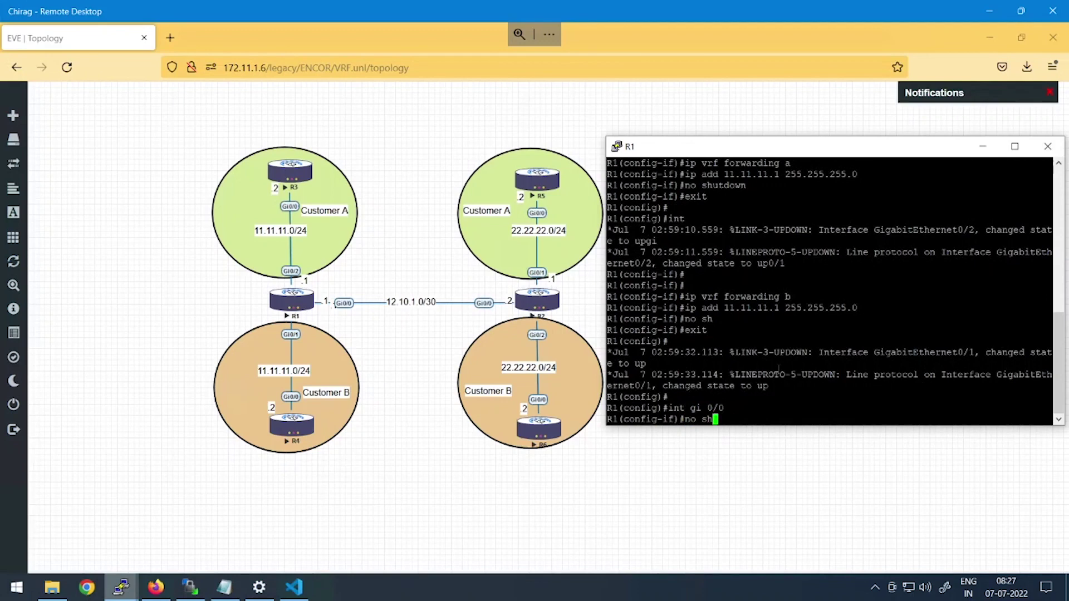
type("utdown")
key("Return")
type("exit")
key("Return")
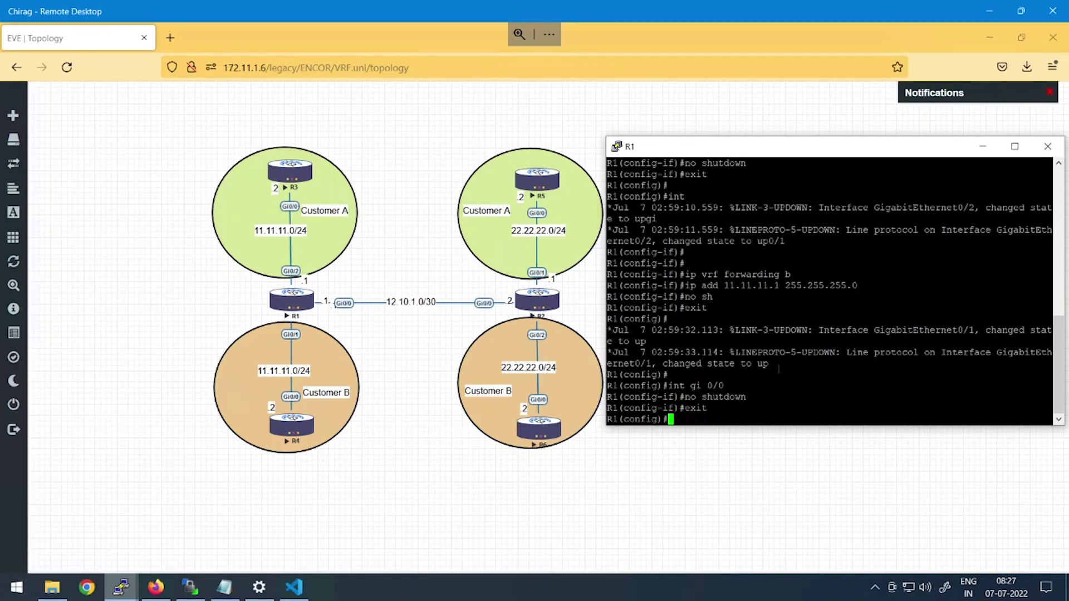
key("Return")
key("Return")
type("in")
key("Return")
key("Return")
key("Return")
- Create subinterface gi 0/0.1 on R1 and assign it to VRF a with ip vrf forwarding
type("int gi ")
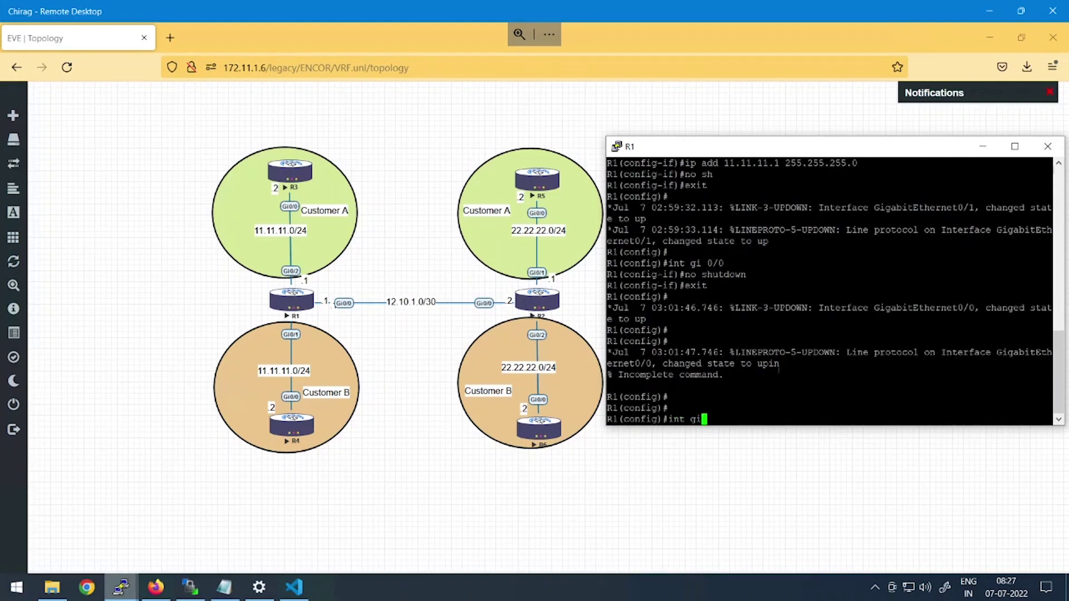
type("0/0.1")
key("Return")
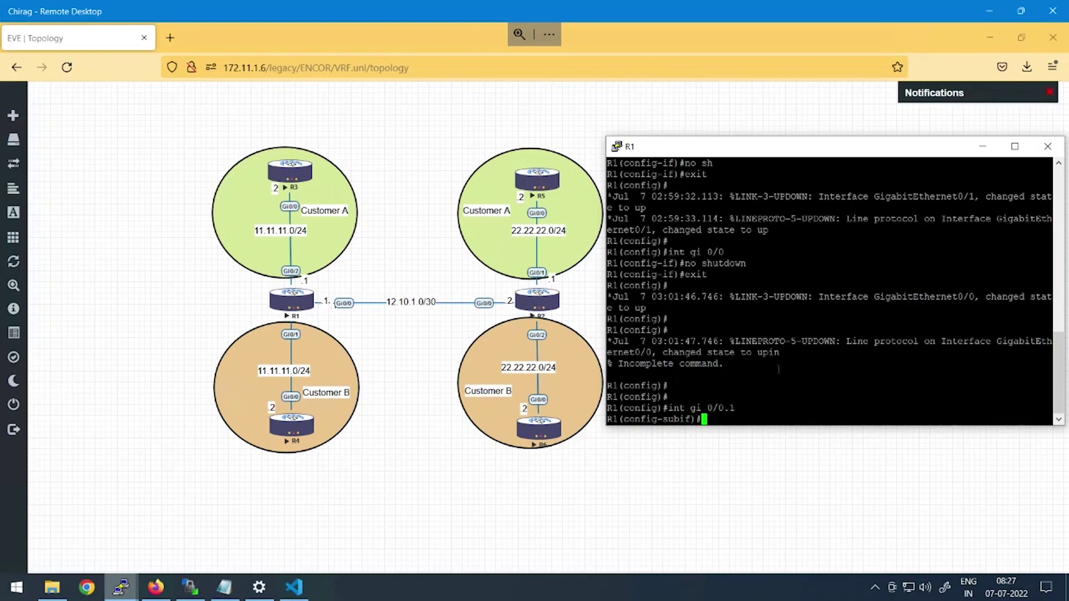
type("ip vrf forwarding a")
key("Return")
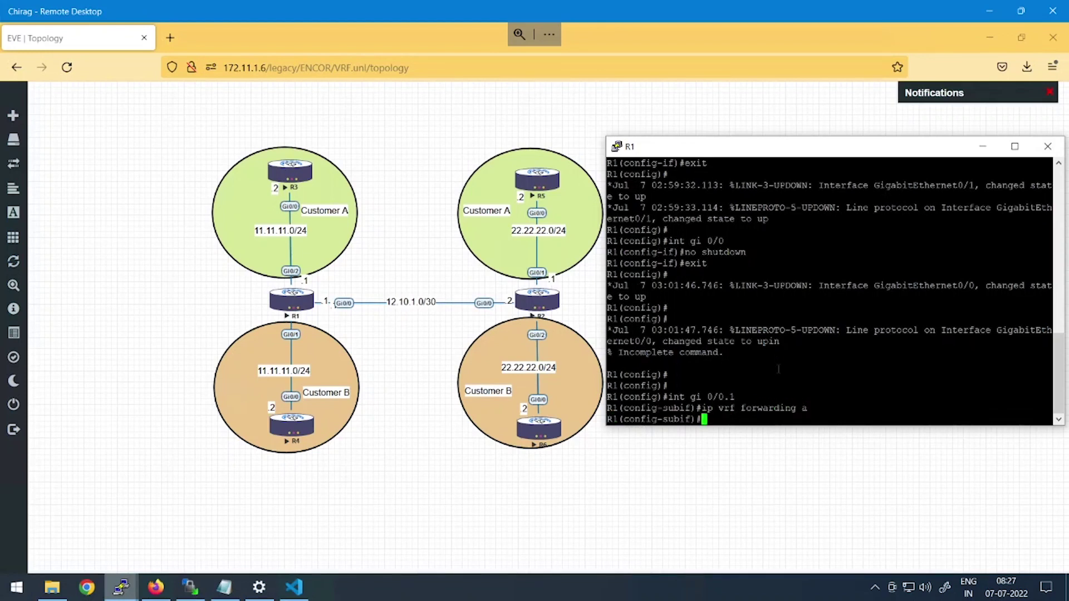
- Set R1's gi 0/0.1 to encapsulation dot1Q 2 with address 12.10.1.1 255.255.255.252, and leave the subinterface
type("encapsulation do")
key("Tab")
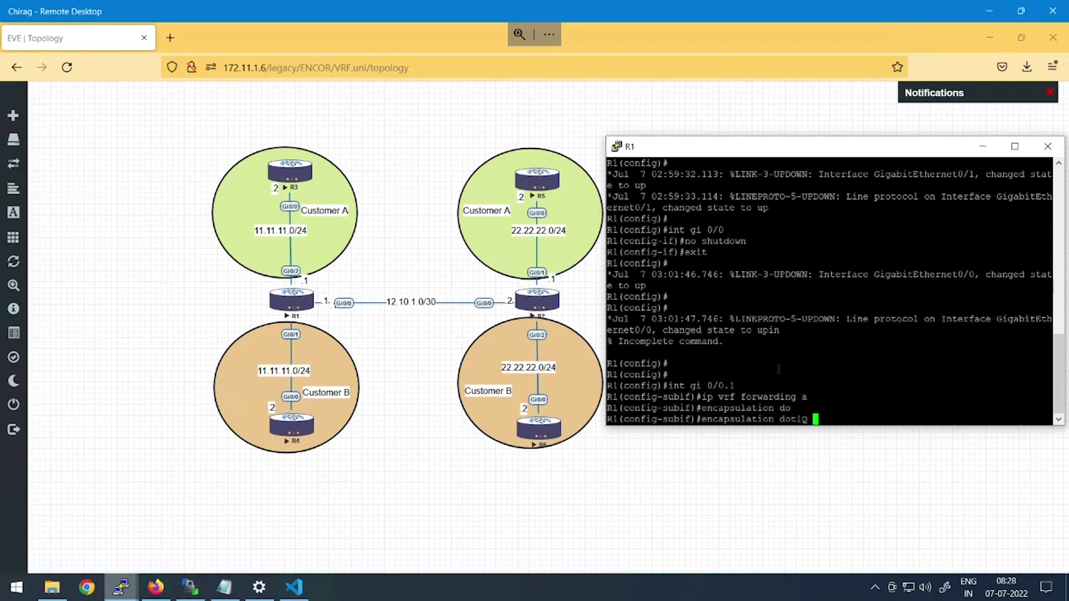
type("2")
key("Return")
type("ip add ")
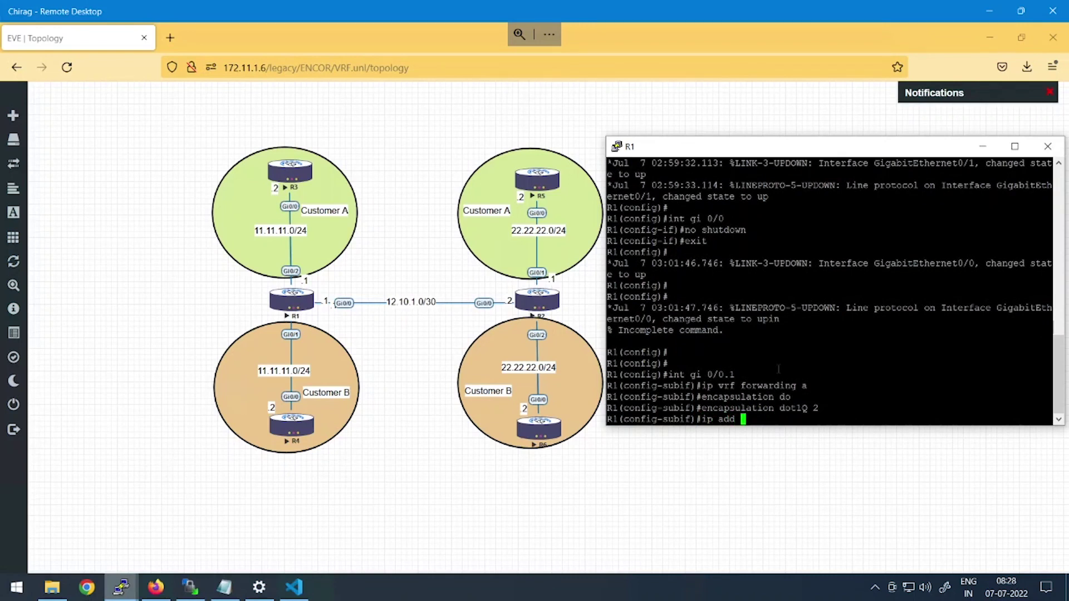
type("12.10.1.1 255.255.255.252")
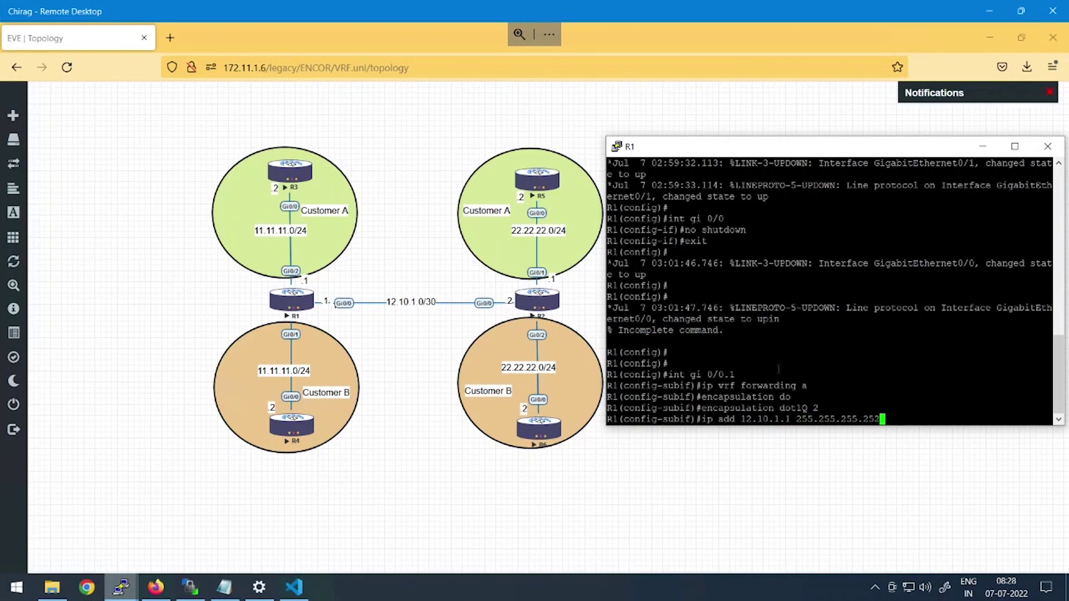
key("Return")
type("exit")
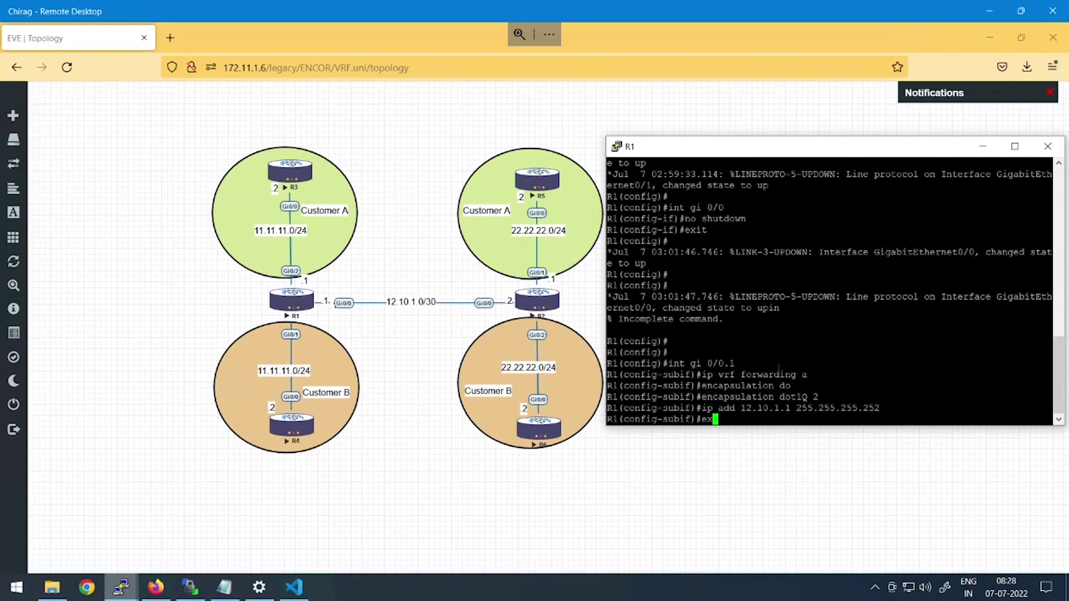
key("Return")
key("Return")
- Create subinterface gi 0/0.2 on R1 and assign it to VRF b with ip vrf forwarding
type("i")
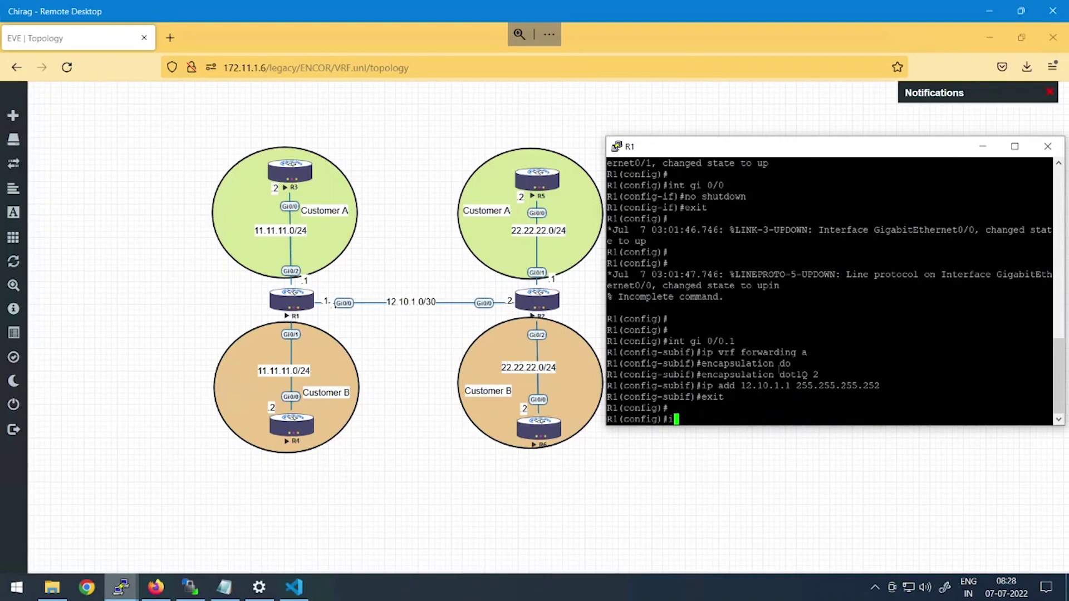
type("nt gi 0//")
key("BackSpace")
type("0.2")
key("Return")
type("ip br")
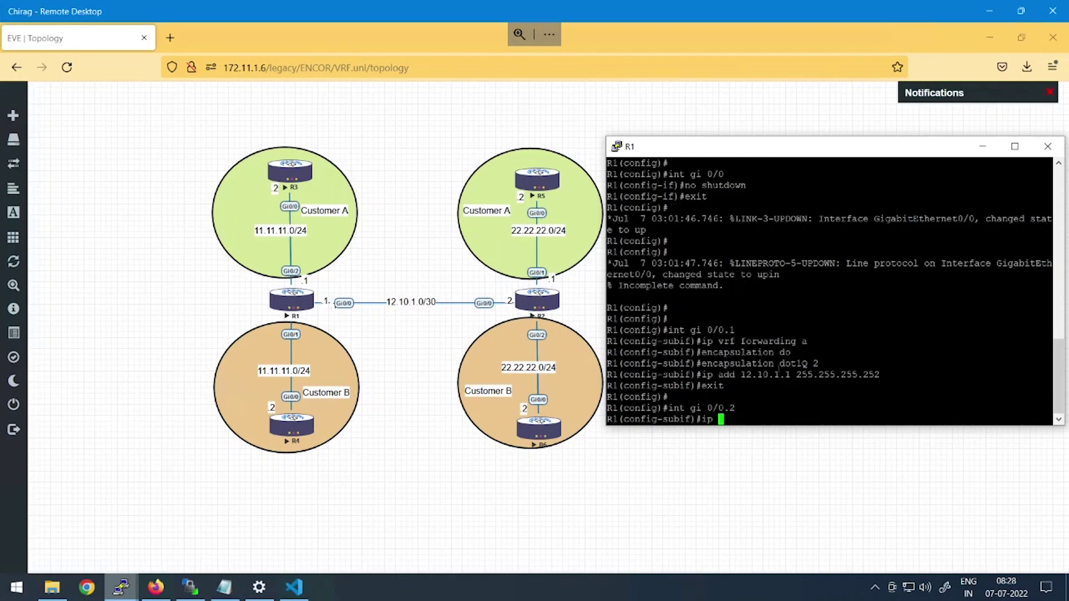
key("BackSpace")
key("BackSpace")
type("vrf forwarding b")
key("Return")
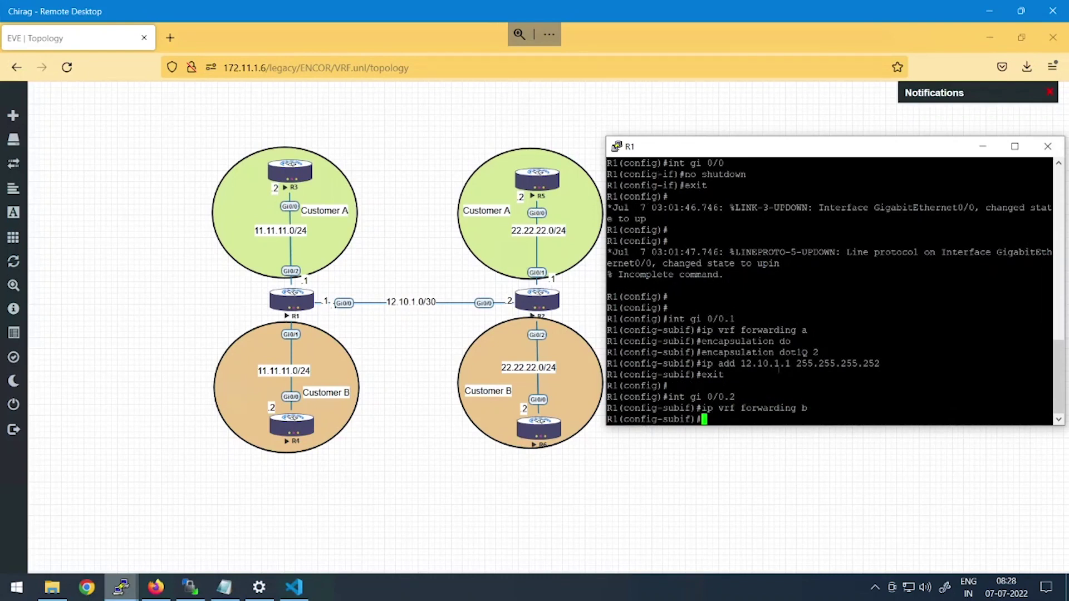
- Set R1's gi 0/0.2 to encapsulation dot1Q 3 with address 12.10.1.1 255.255.255.252, and leave the subinterface
type("encapsul")
key("Tab")
type("do")
key("Tab")
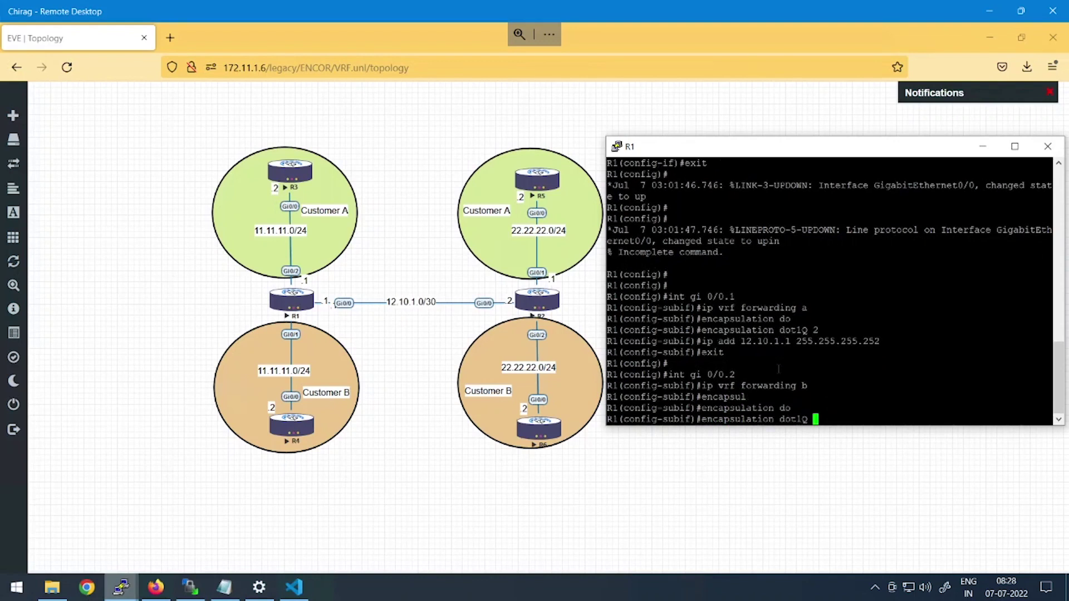
type("3")
key("Return")
type("ip add 12.10.1.1 255.255.255.252")
key("Return")
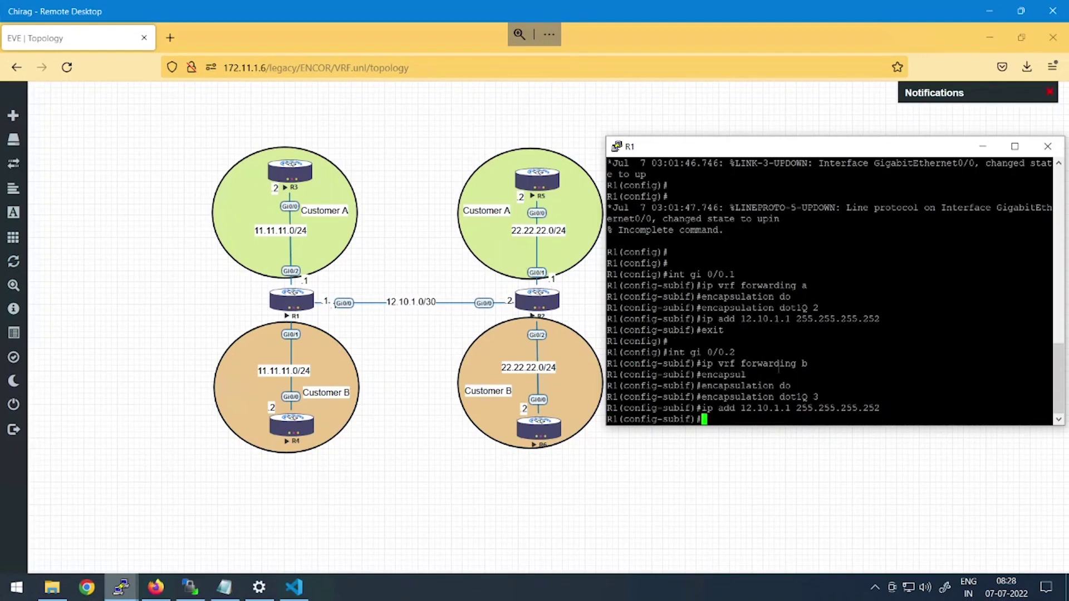
type("exit")
key("Return")
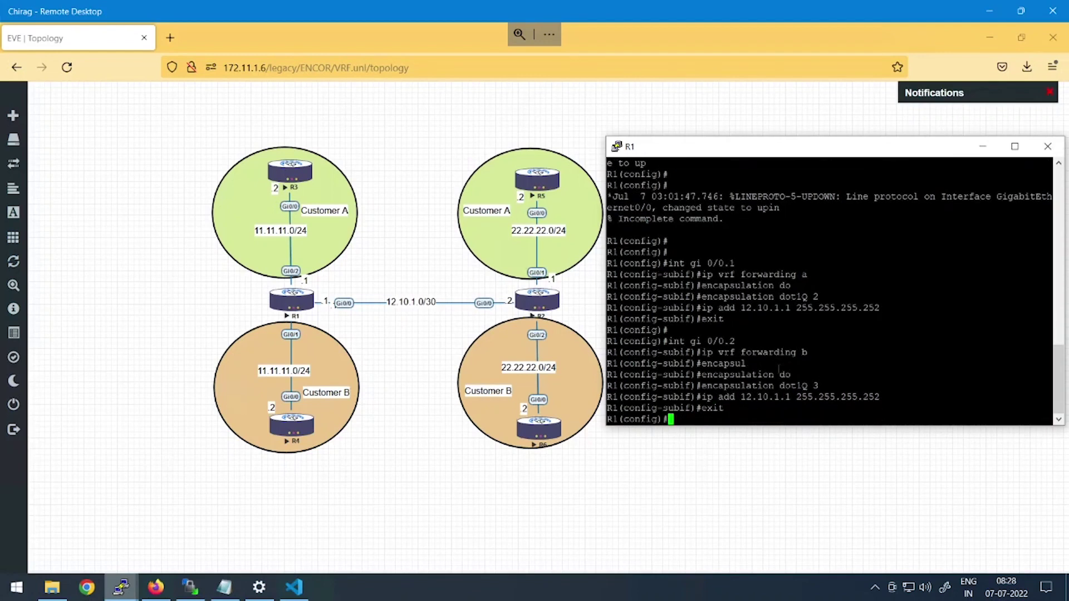
- Switch to R2's console, create subinterface gi 0/0.1 in configuration mode and assign it to VRF a with ip vrf forwarding
left_click(700, 480)
left_click(122, 591)
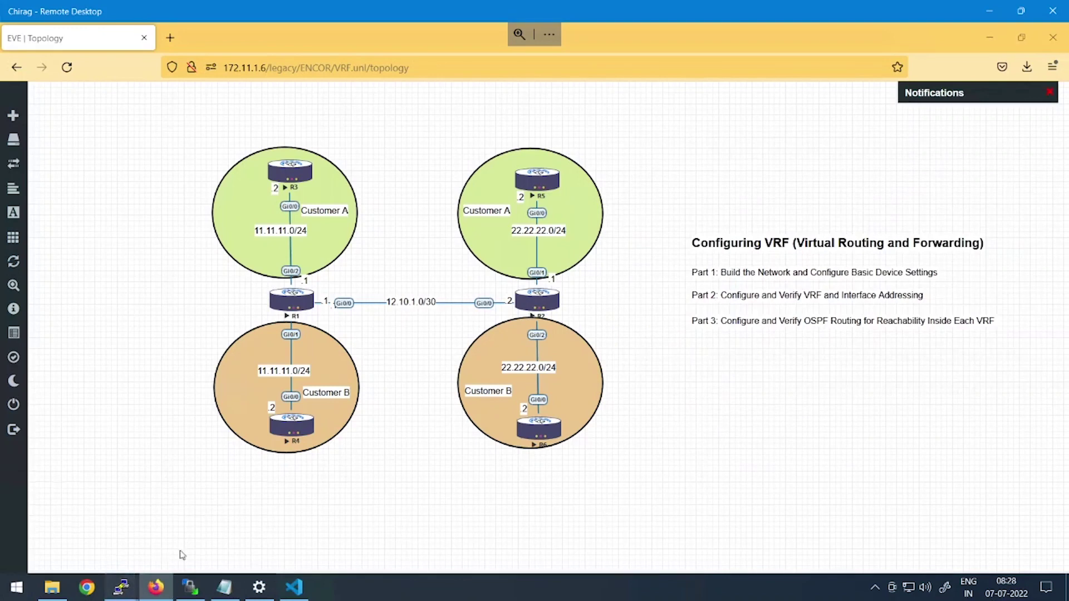
left_click(214, 527)
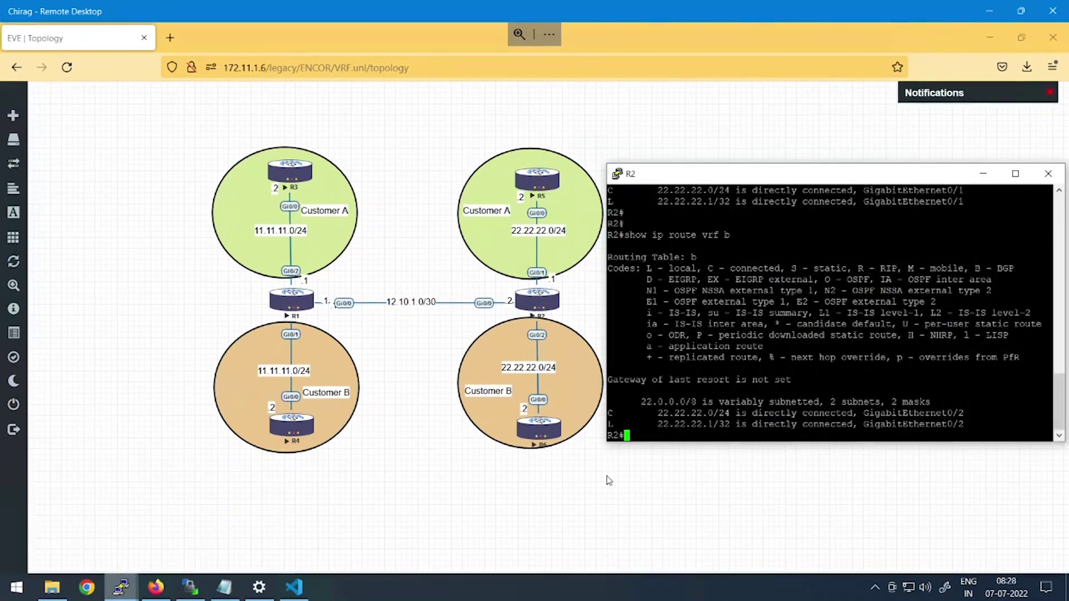
key("Return")
type("conf t")
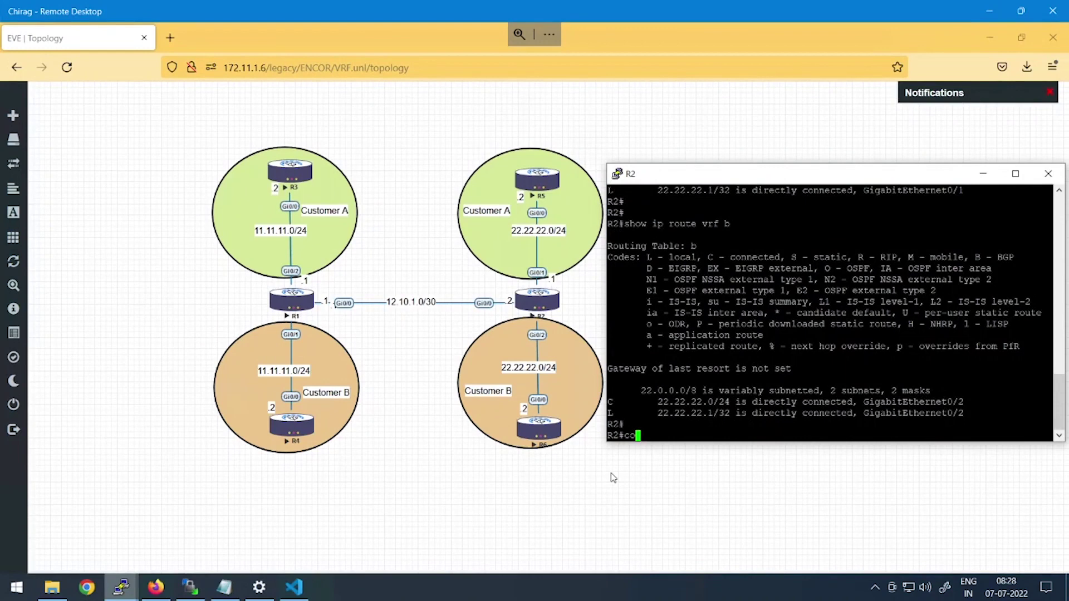
key("Return")
type("int gi 0/0.1")
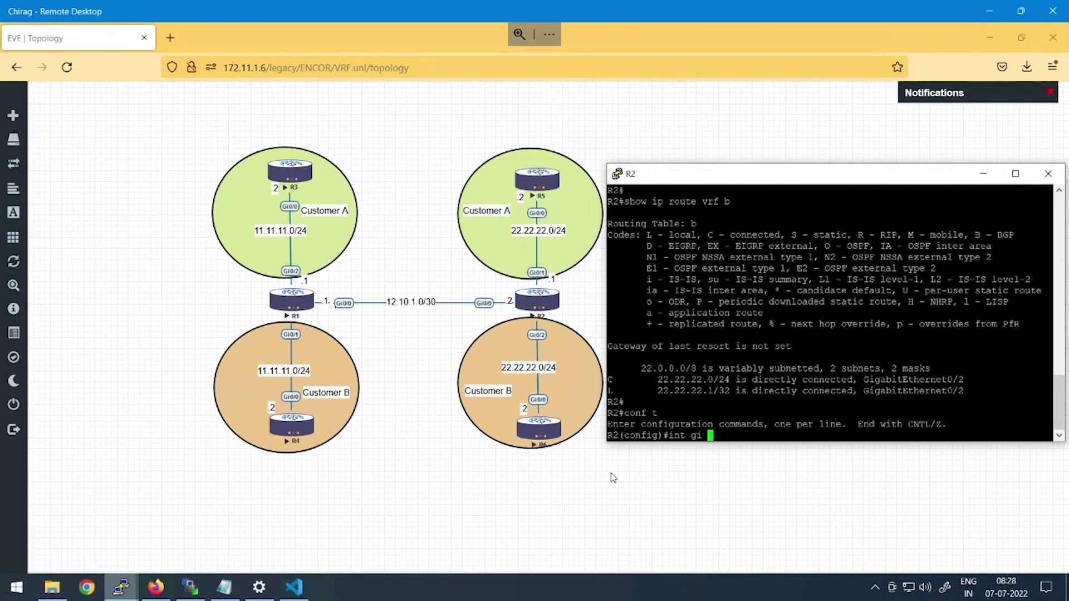
key("Return")
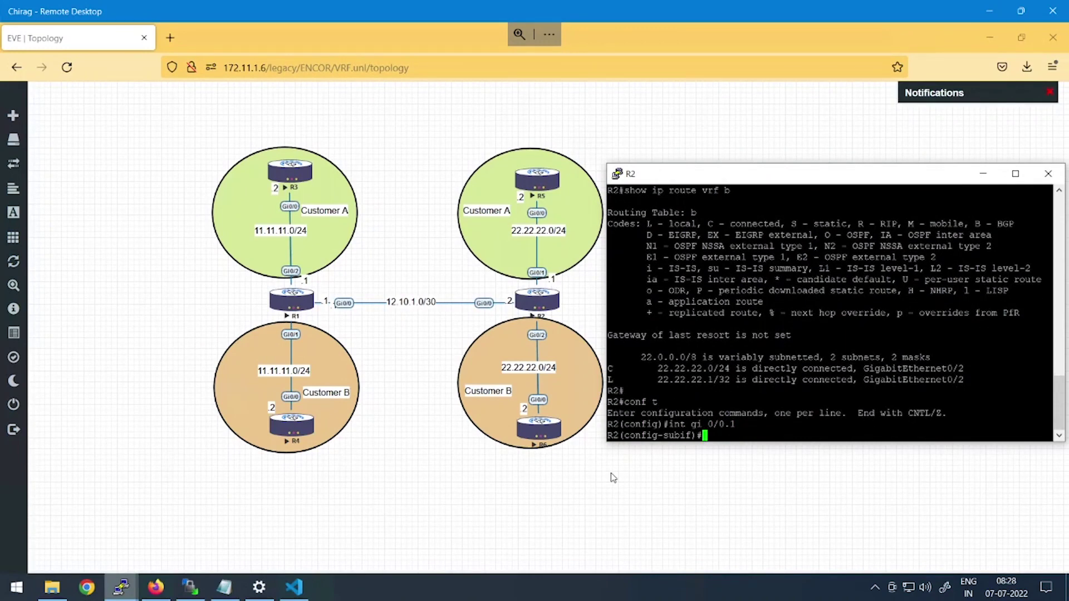
type("ip vrf fow")
key("Tab")
type("a")
key("Return")
- Set the encapsulation of R2's gi 0/0.1 to dot1Q 2
type("ip")
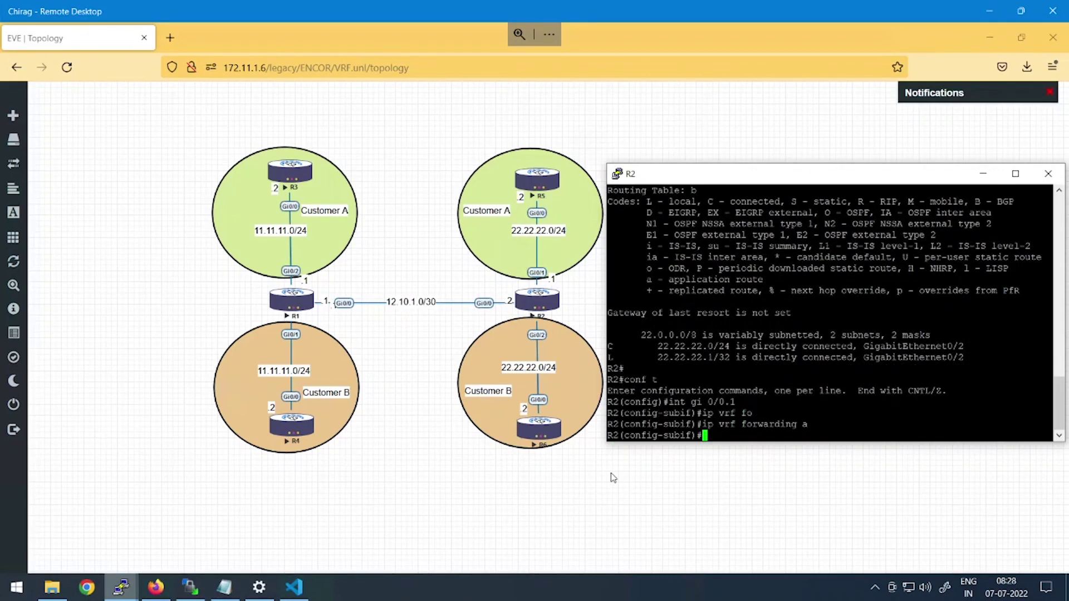
key("BackSpace")
key("BackSpace")
type("end")
key("Tab")
type("do")
key("Tab")
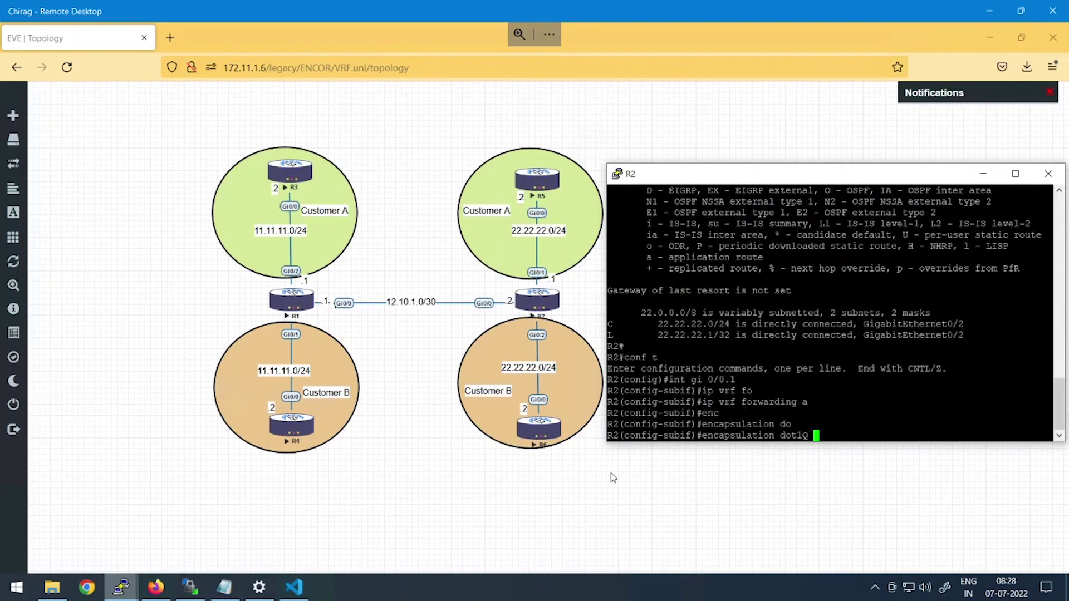
type("2")
key("Return")
- Assign address 12.10.1.2 255.255.255.252 to R2's gi 0/0.1 and leave the subinterface
type("ip")
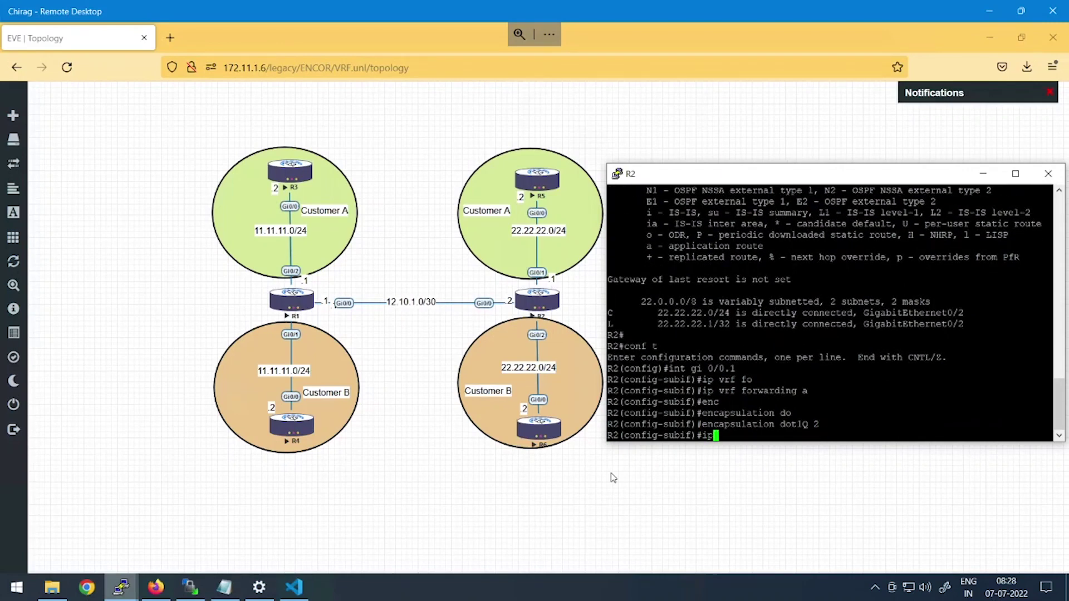
type(" add 12.10.1.2 255.255.255.255.252")
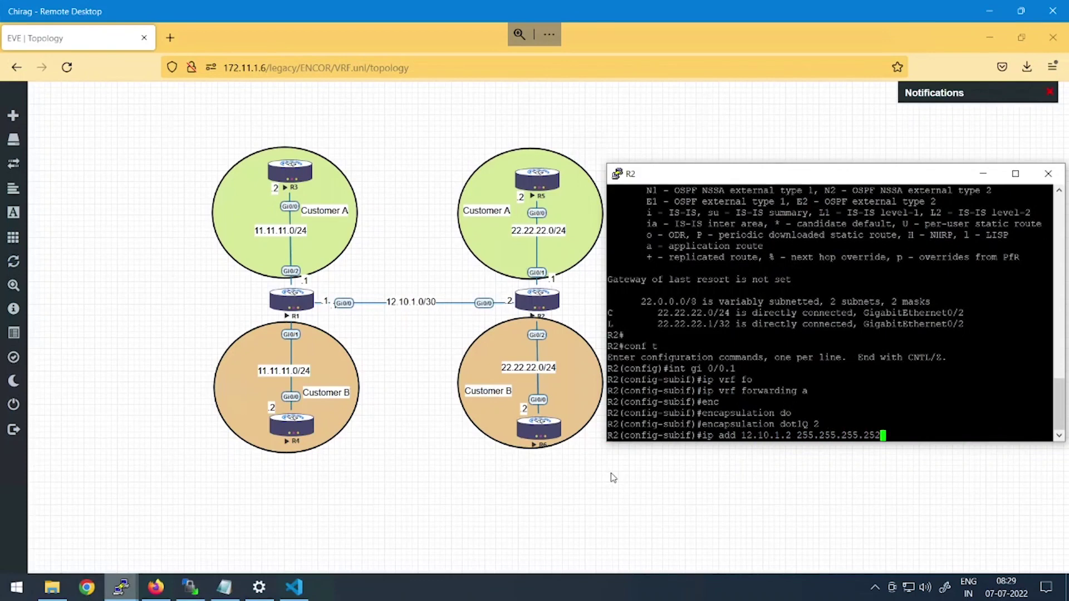
key("Return")
type("exit")
key("Return")
key("Return")
- Create subinterface gi 0/0.2 on R2 and assign it to VRF b with ip vrf forwarding
type("int gi 0/0.5")
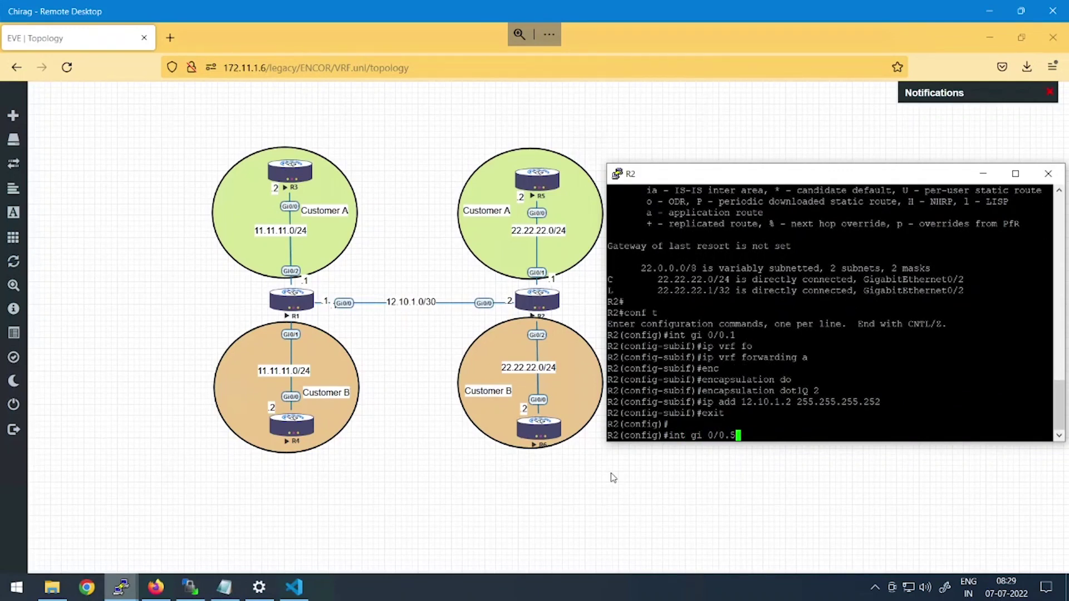
key("BackSpace")
type("2")
key("Return")
type("i")
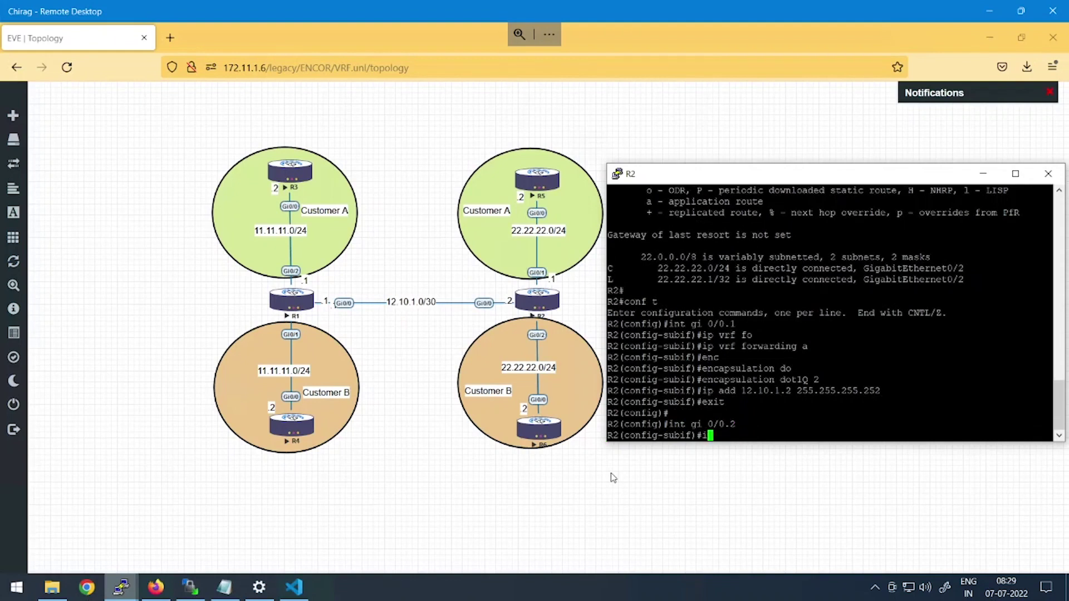
type("p vrf for")
key("Tab")
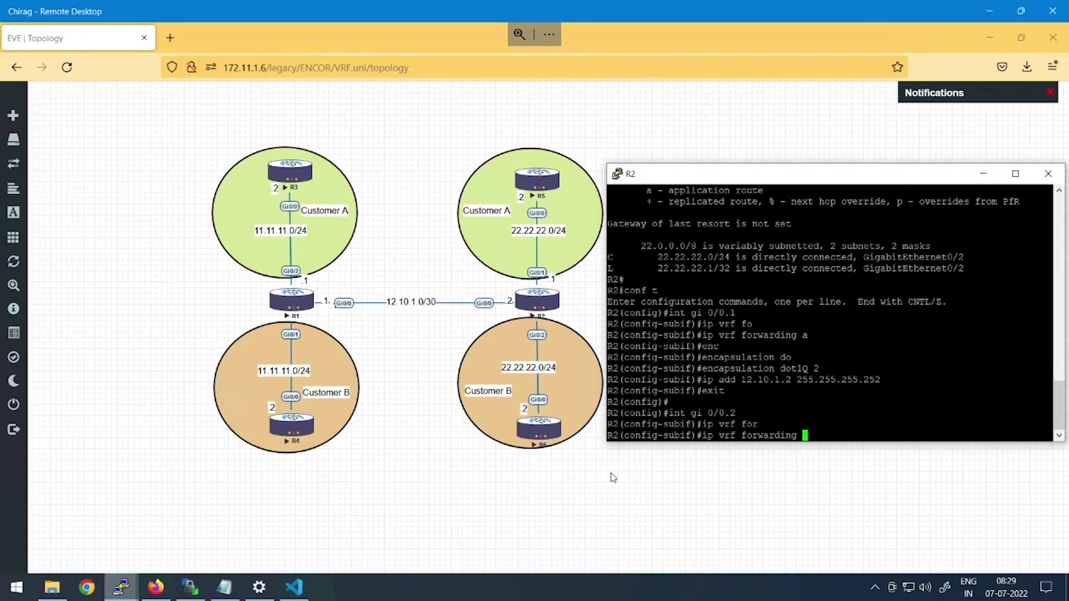
type("b")
key("Return")
- Set the encapsulation of R2's gi 0/0.2 to dot1Q 3
type("i")
key("BackSpace")
type("encapsulation d")
key("Tab")
type("do")
key("Tab")
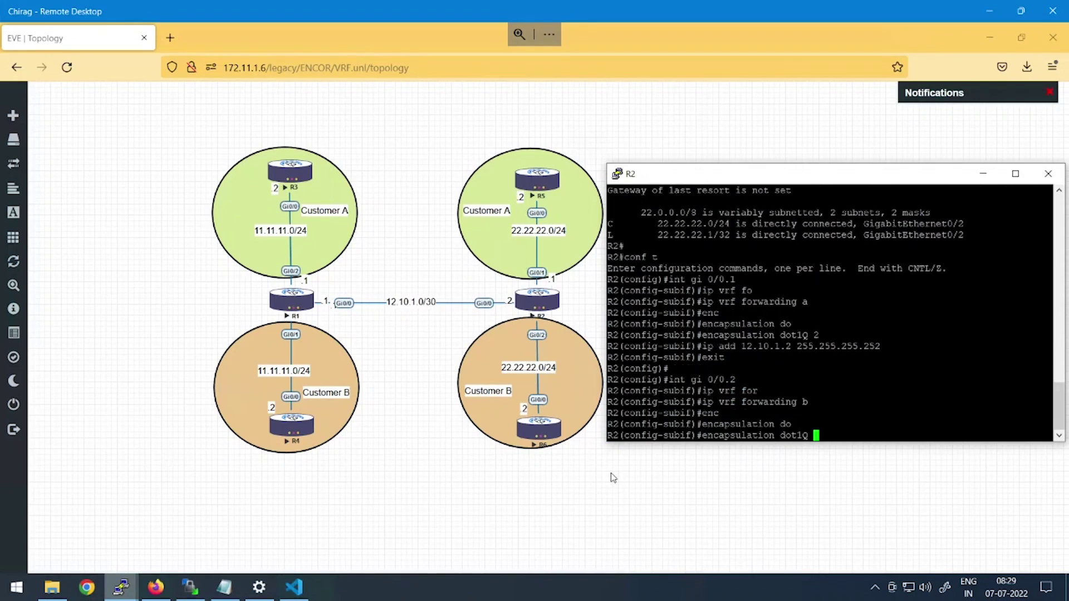
type("3")
key("Return")
- Assign address 12.10.1.2 255.255.255.252 to R2's gi 0/0.2 and leave the subinterface
type("ip add ")
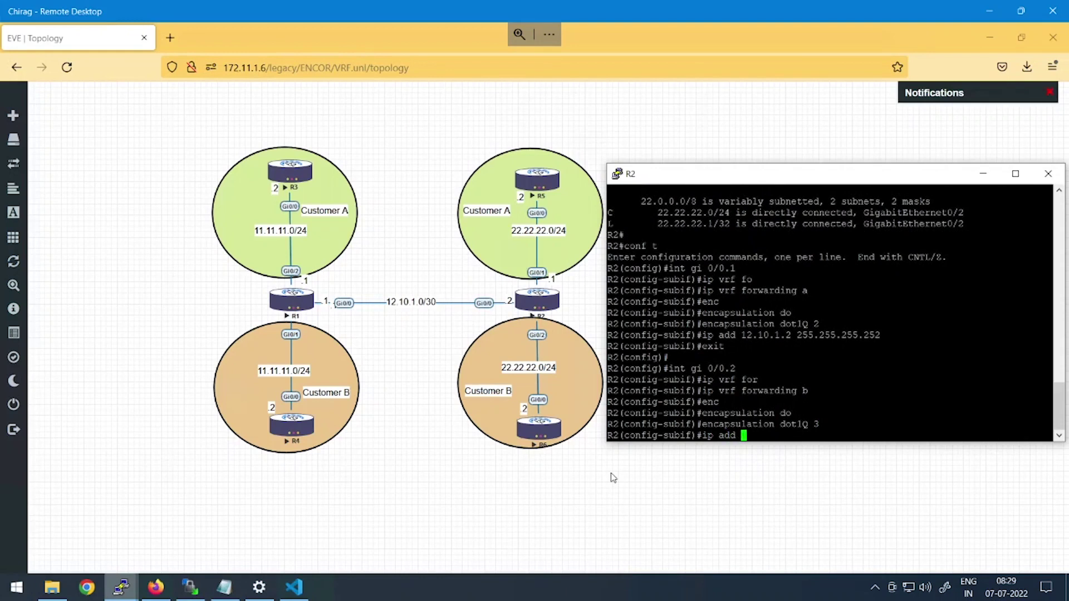
type("12.10.1.2 255.255.255.252")
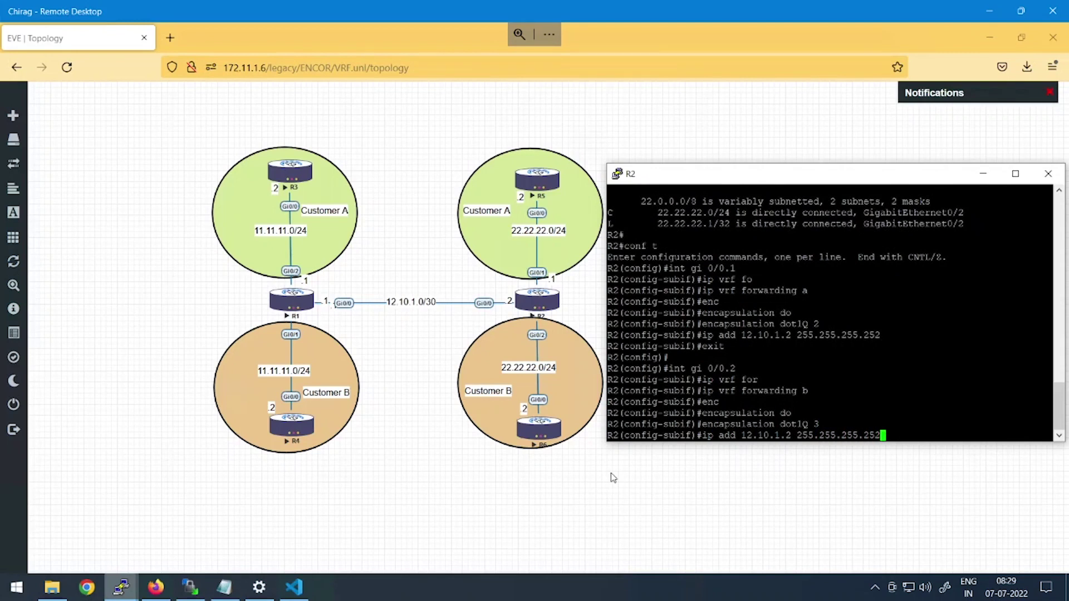
key("Return")
type("exit")
key("Return")
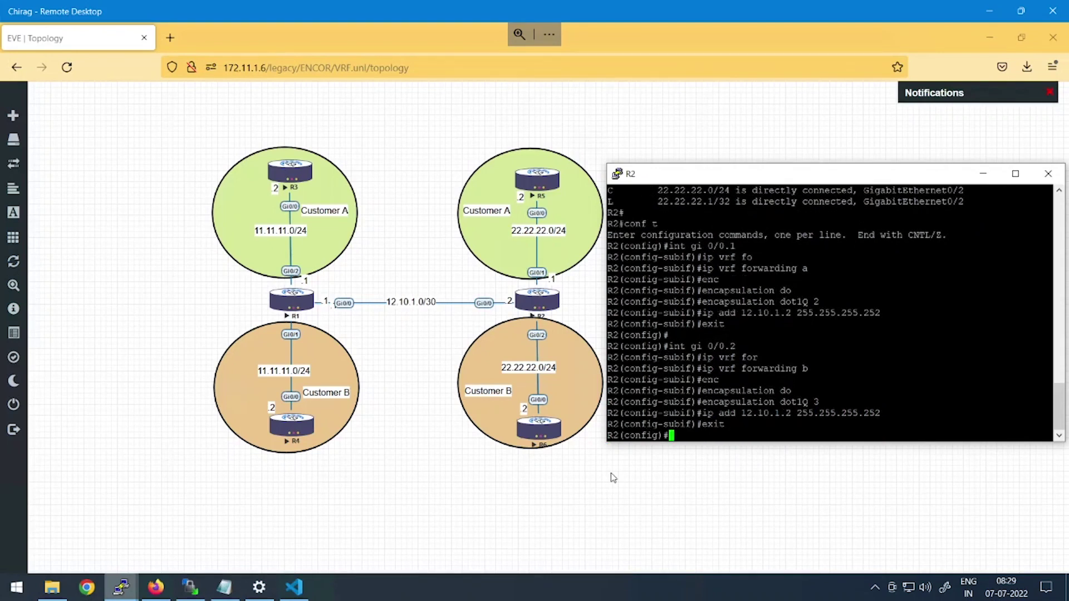
- Check the status of R2's interfaces from configuration mode with do show ip int br
key("Return")
type("do shwo ip")
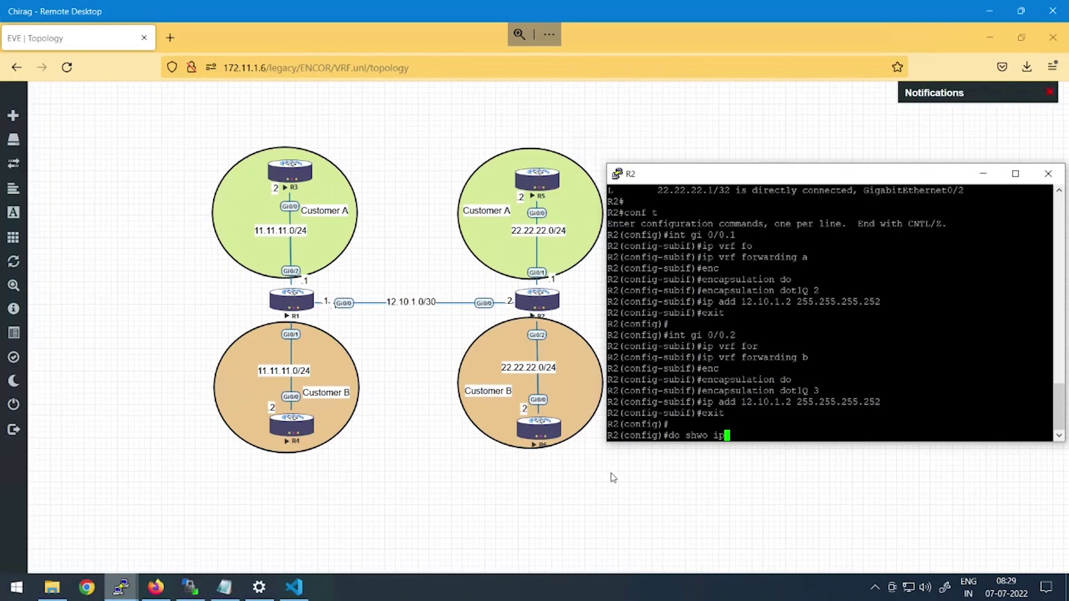
key("BackSpace")
key("BackSpace")
key("BackSpace")
type("ip int br")
key("Return")
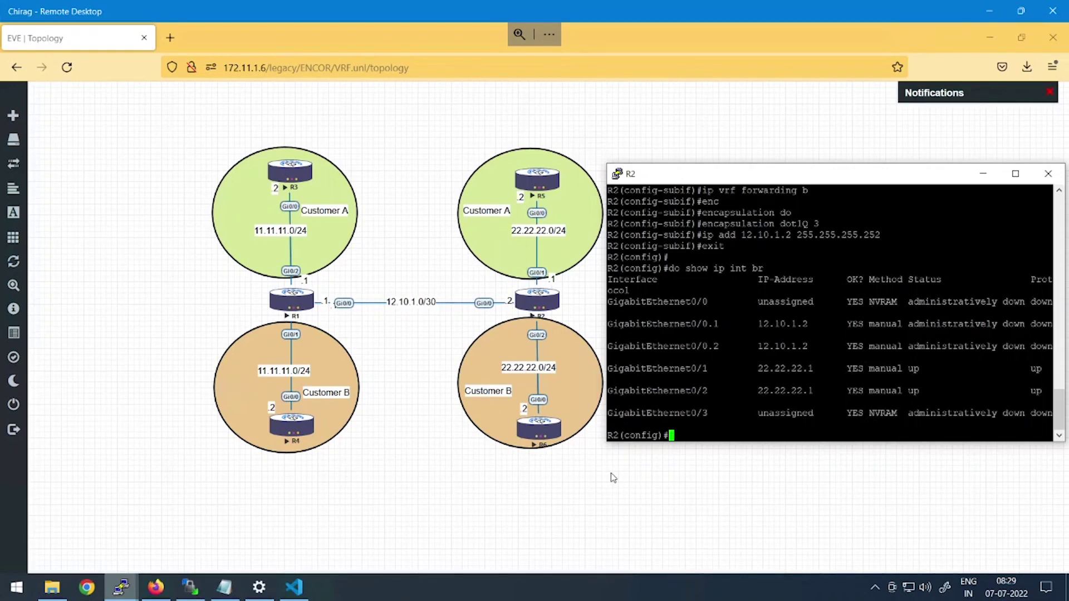
- Enable R2's physical interface gi 0/0 with no sh, and exit the interface
type("int gi 0/0")
key("Return")
type("no sh")
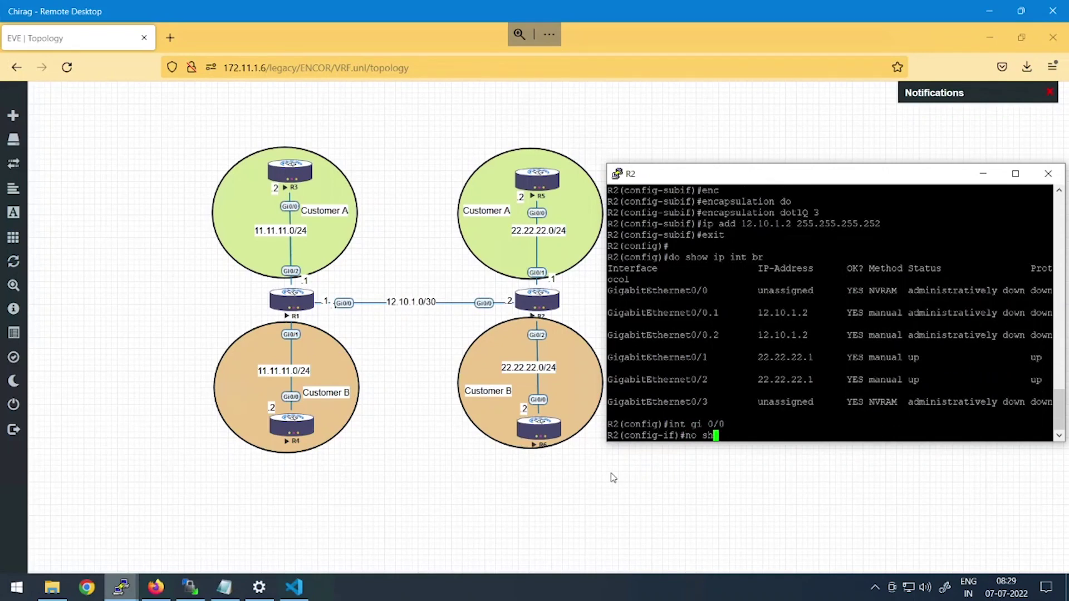
key("Return")
type("exit")
key("Return")
- Leave configuration mode on R2 and recheck the interface status with show ip int br
type("do shwo ip n")
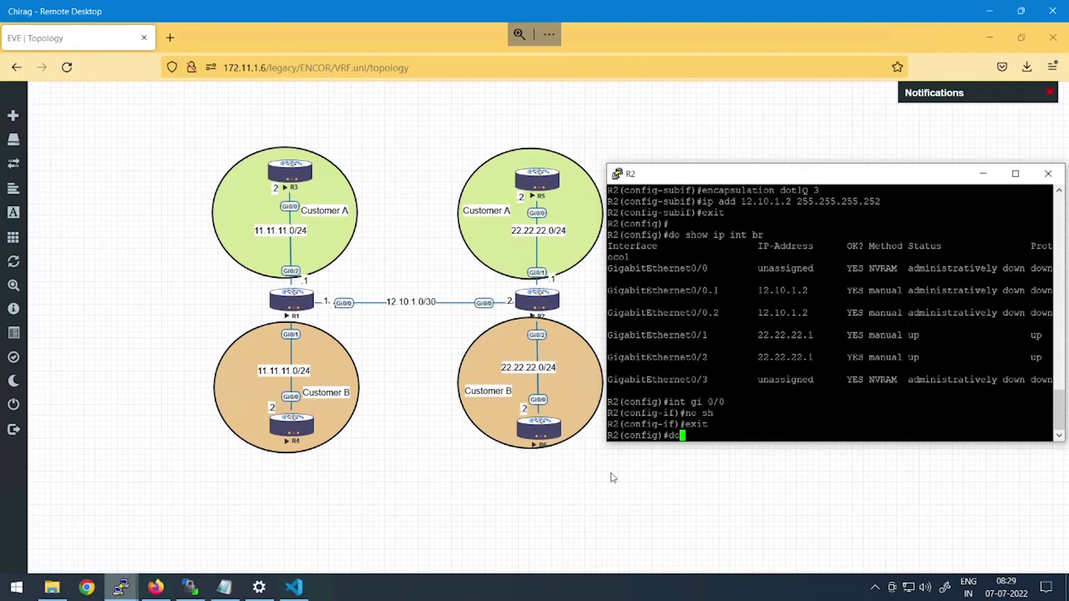
key("BackSpace")
type("int br")
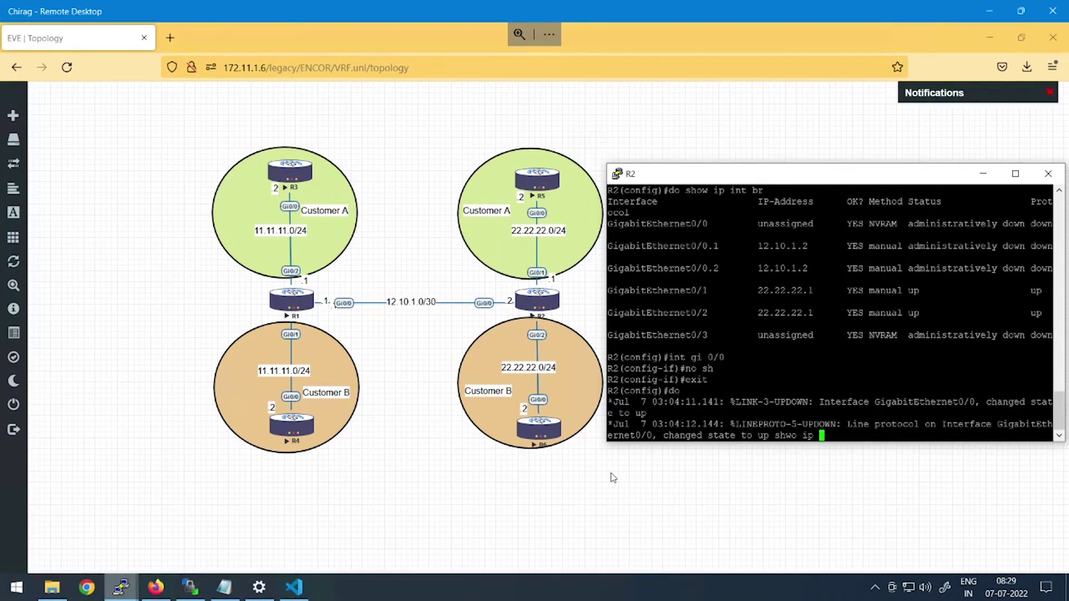
key("Return")
type("ex")
key("Return")
key("Return")
type("exit")
key("Return")
key("Return")
type("show ip int br")
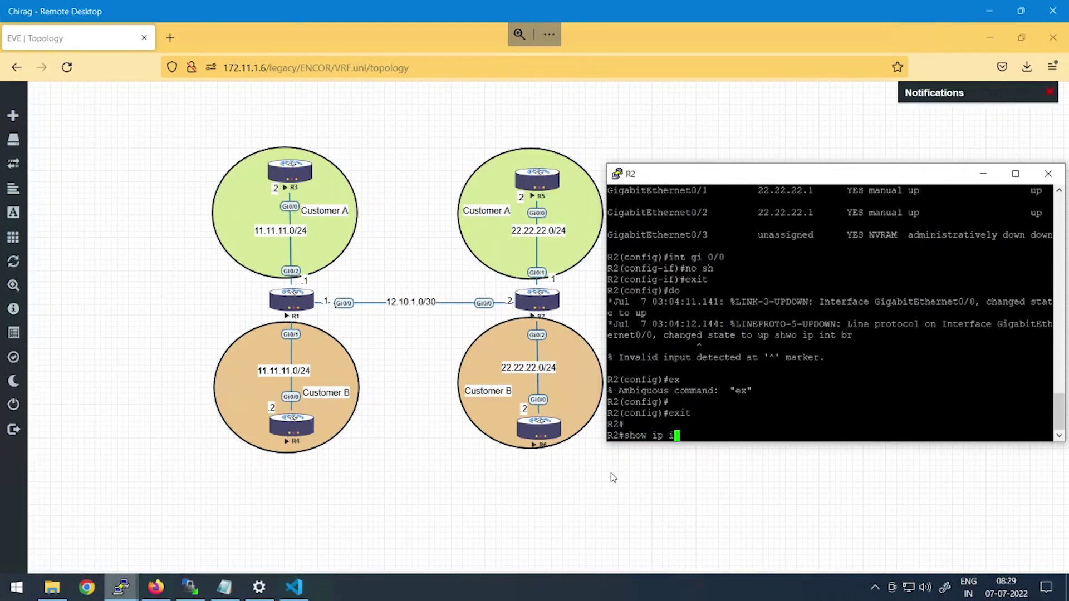
key("Return")
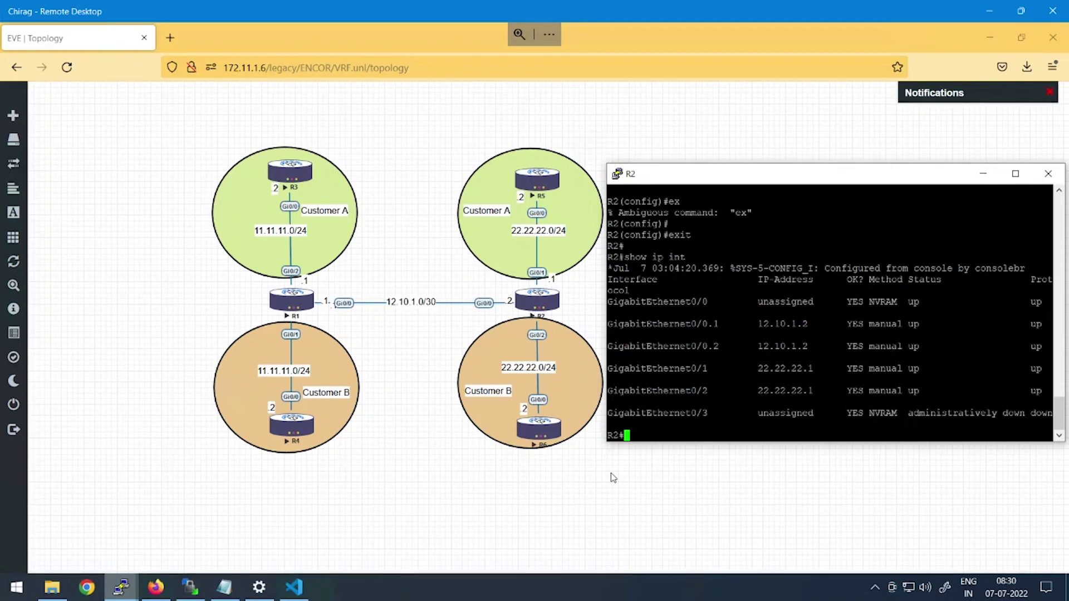
- Open R3's console from the topology, place it beside the diagram, and enter privileged mode with en
left_click(608, 482)
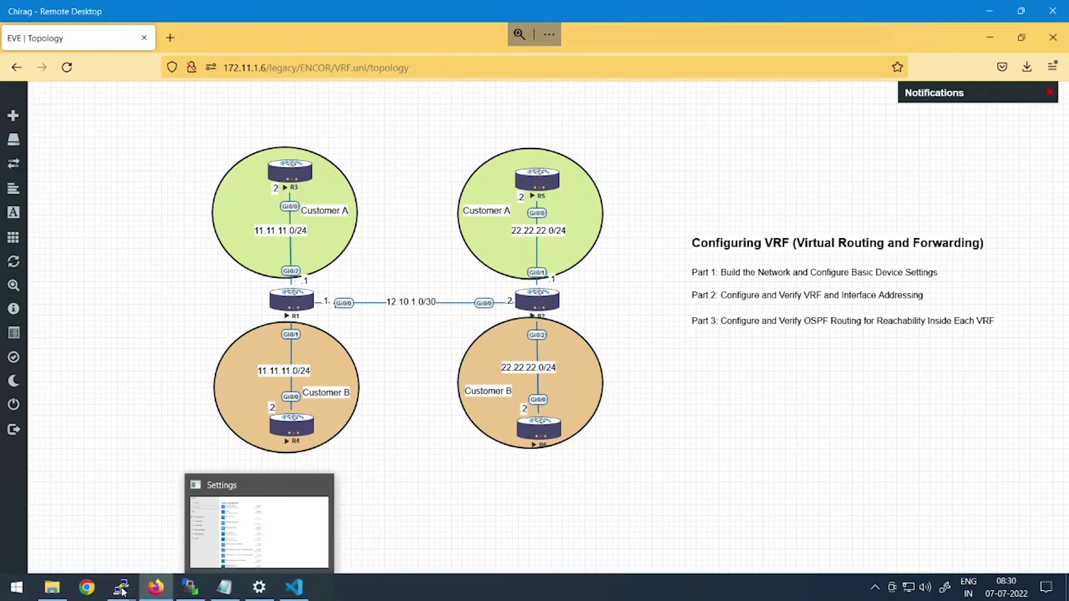
mouse_move(121, 587)
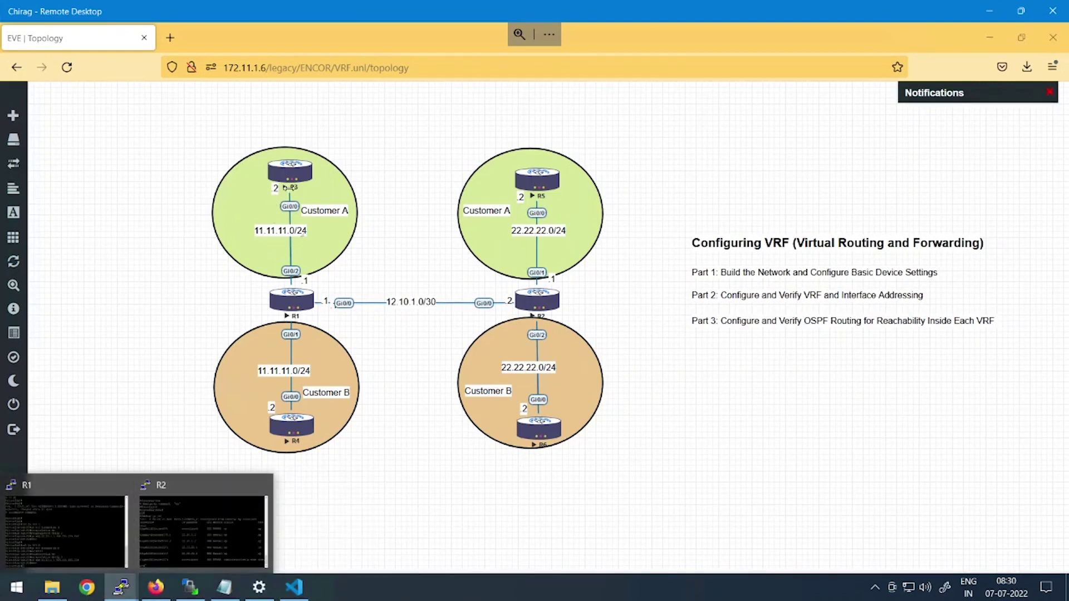
left_click(290, 185)
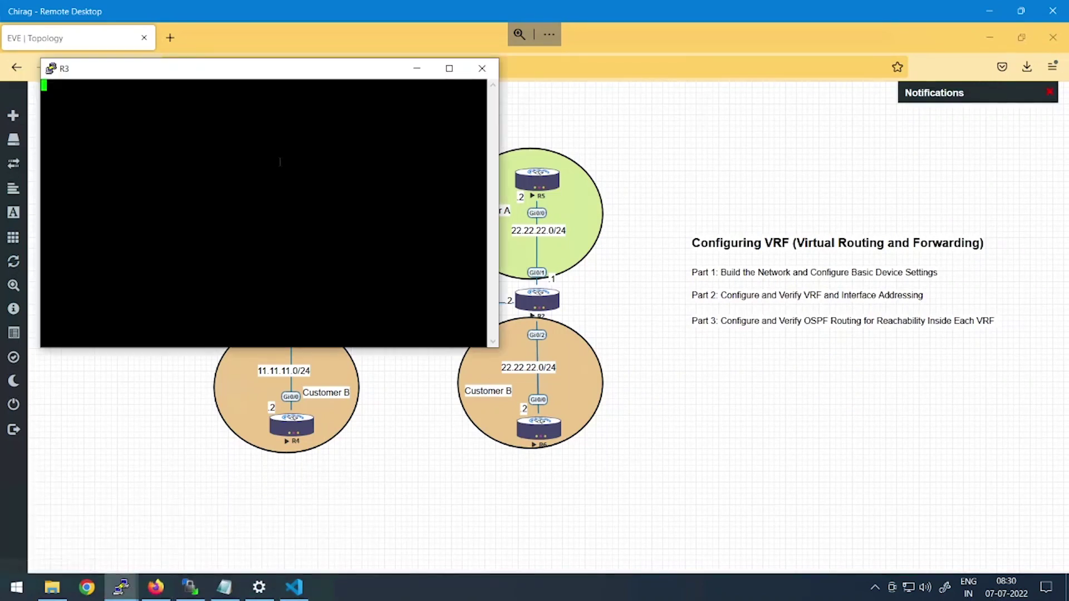
left_click_drag(251, 76, 833, 176)
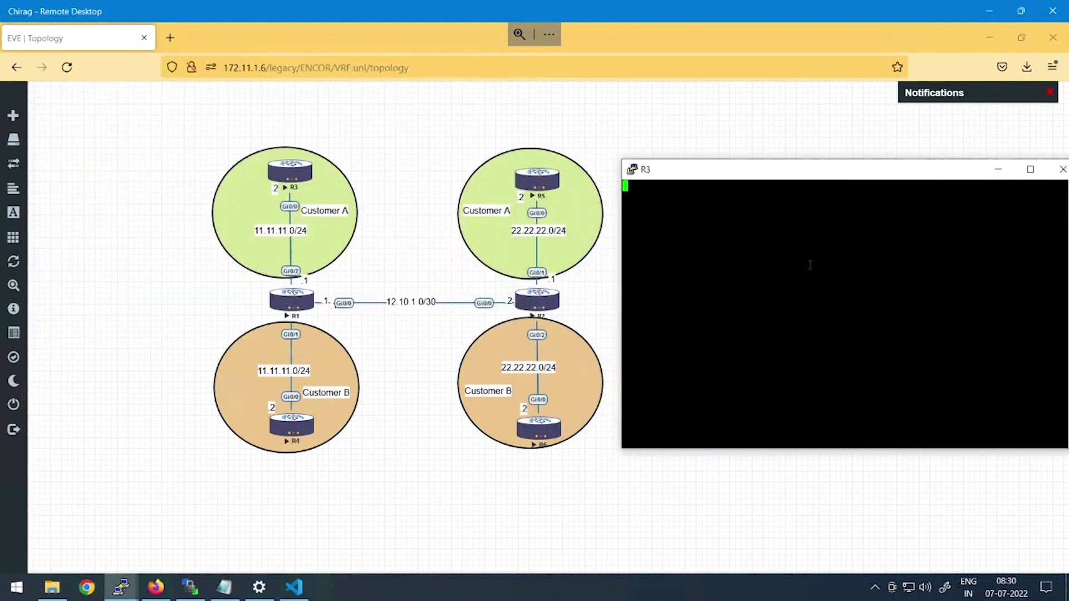
key("Return")
type("en")
key("Return")
- Check R3 for configured VRFs with show ip vrf
type("show")
type("ip vrf")
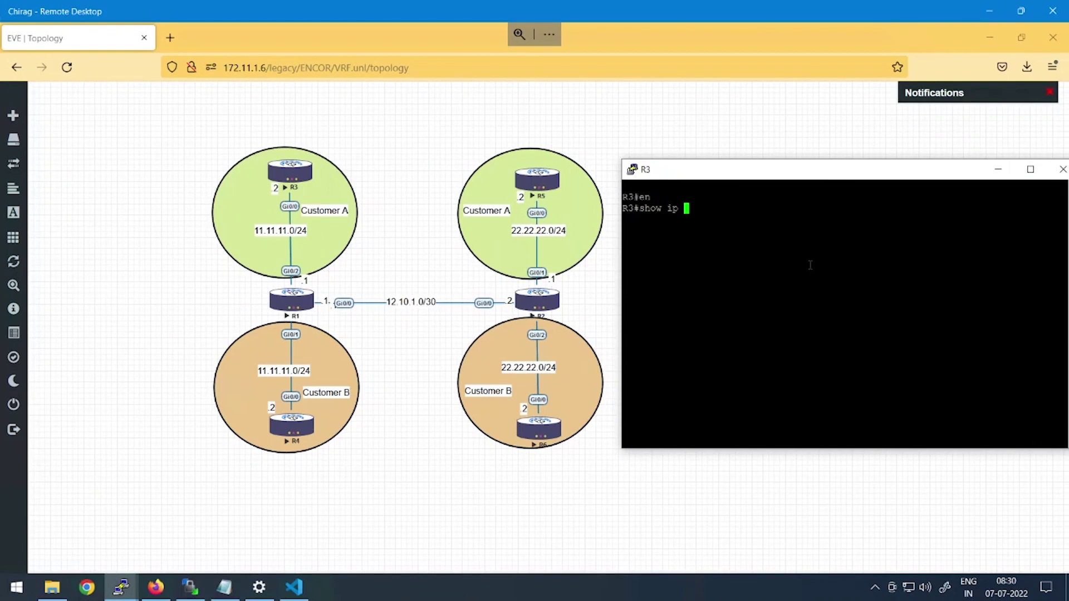
key("Return")
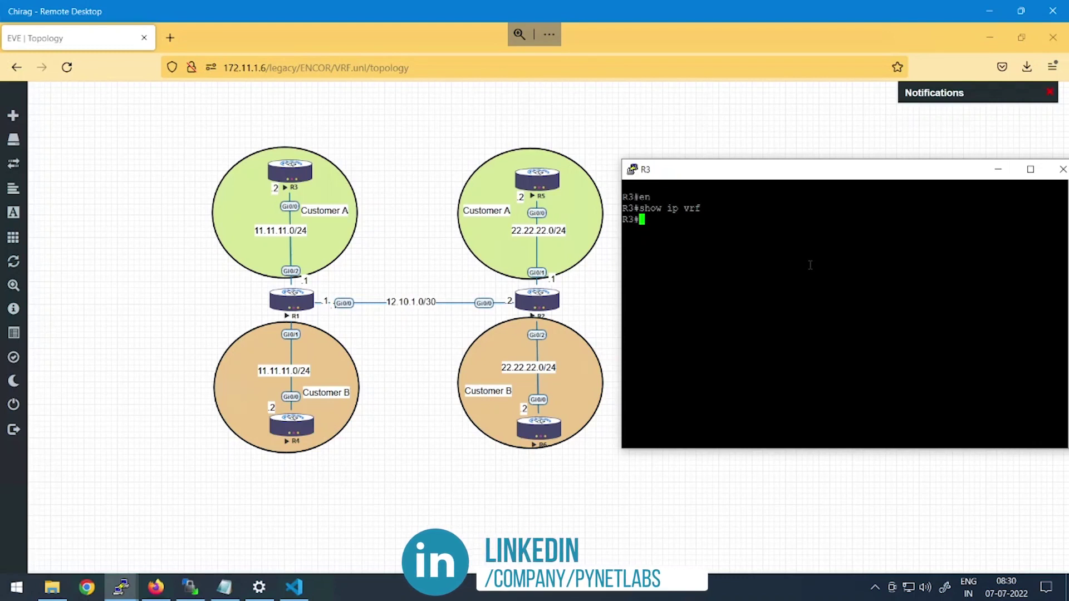
- Start OSPF process 10 on R3 and advertise network 11.11.11.0 0.0.0.255 in area 1
type("conf t")
key("Return")
type("router ospf 10")
key("Return")
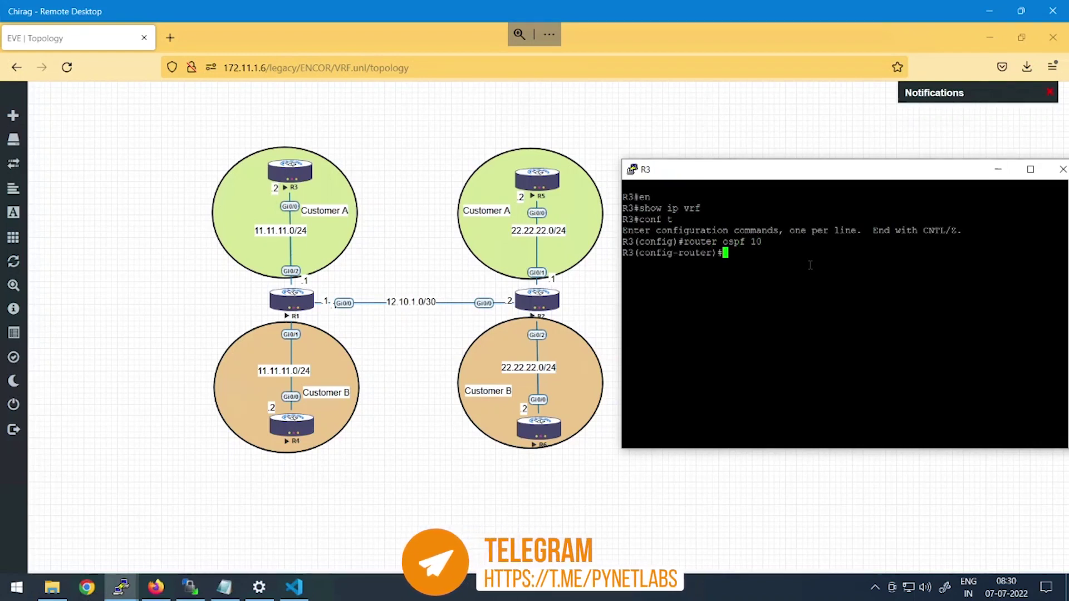
type("net")
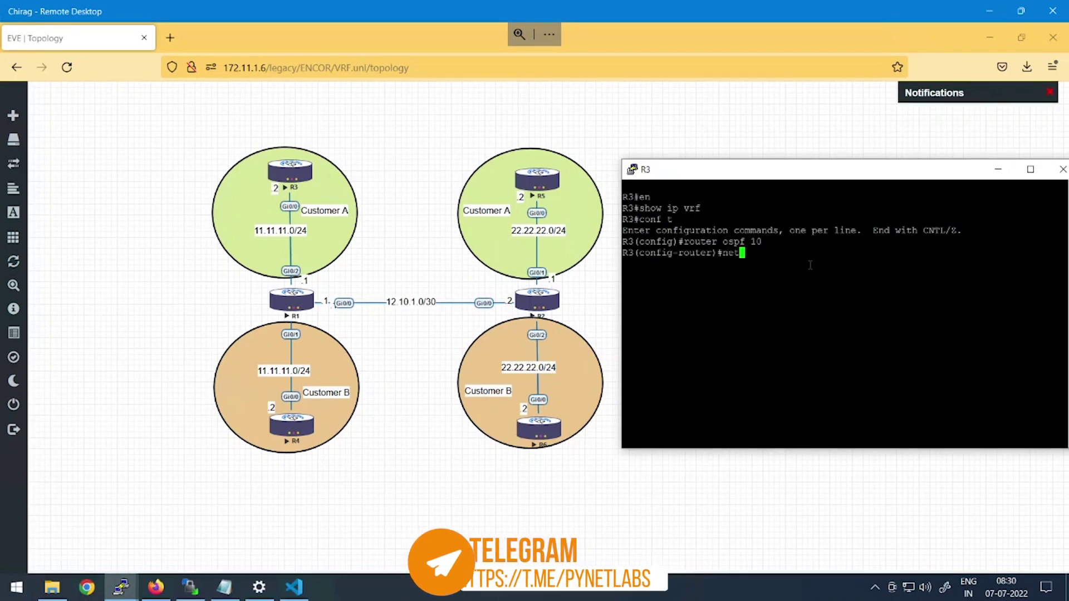
type("work 11")
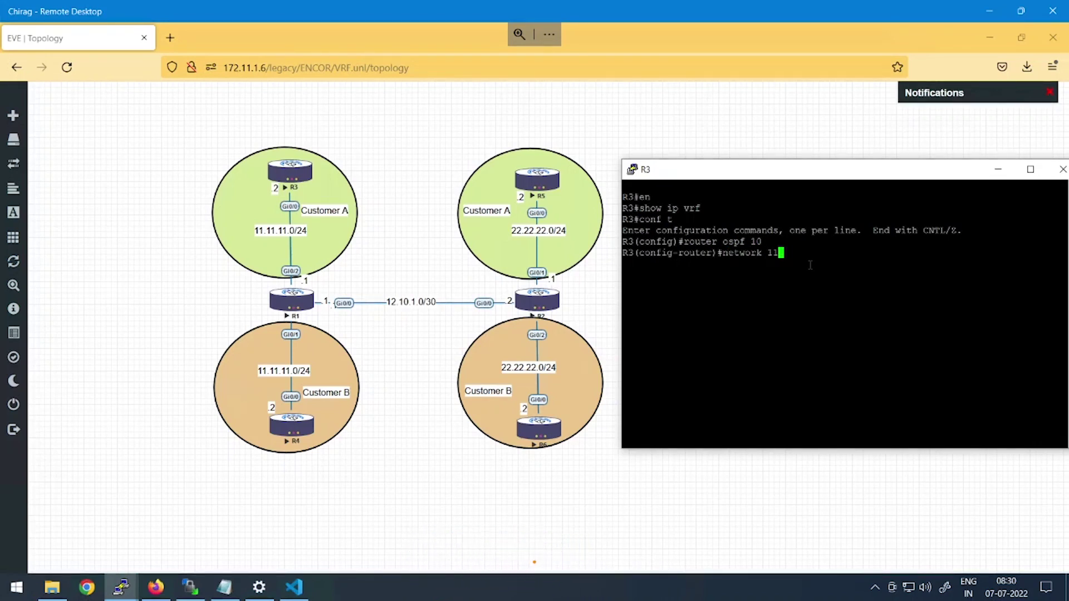
type(".11.11.0 0.0.0.")
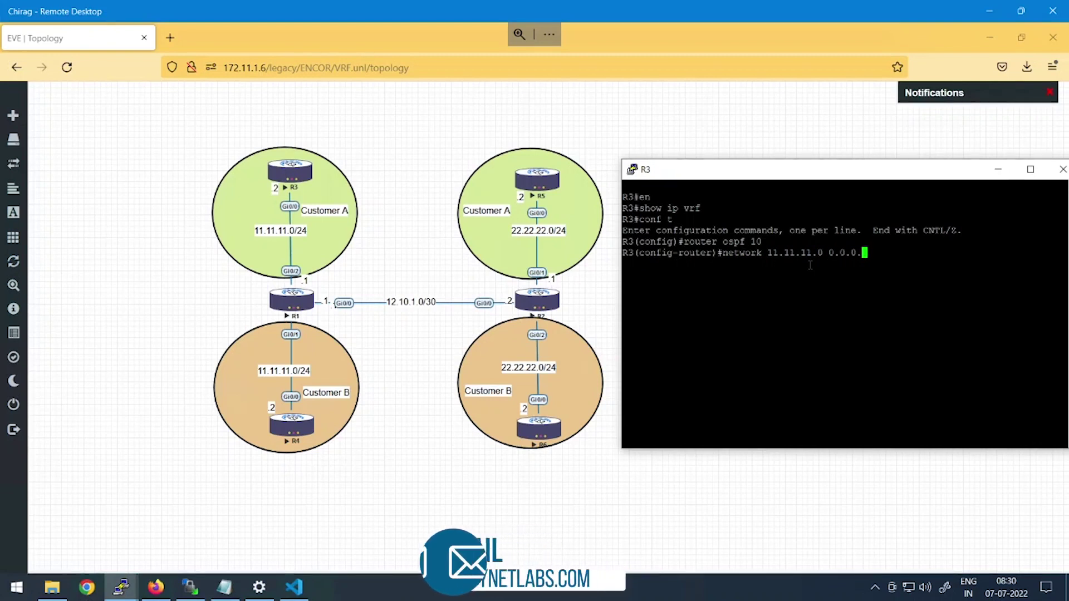
type("255 area ")
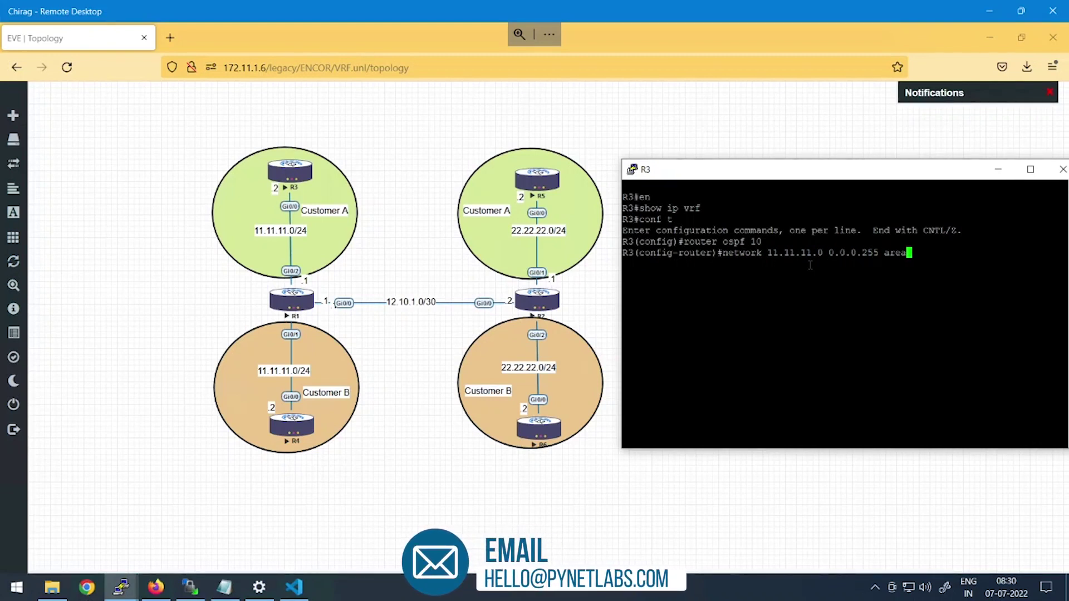
type("1")
key("Return")
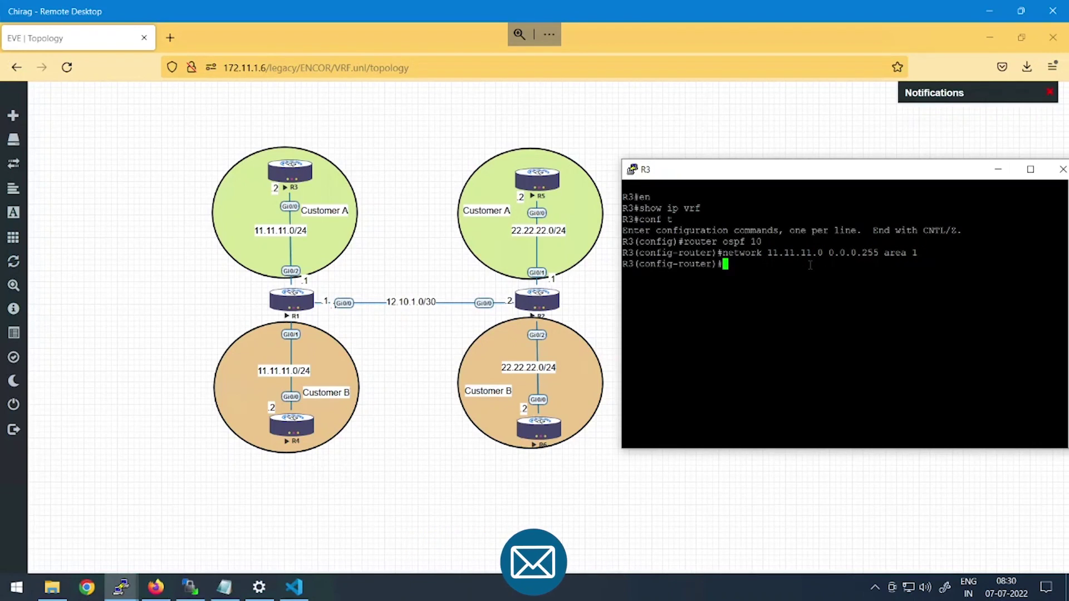
- Leave OSPF configuration on R3, open R5's console from the topology, and place it beside the diagram
type("exit")
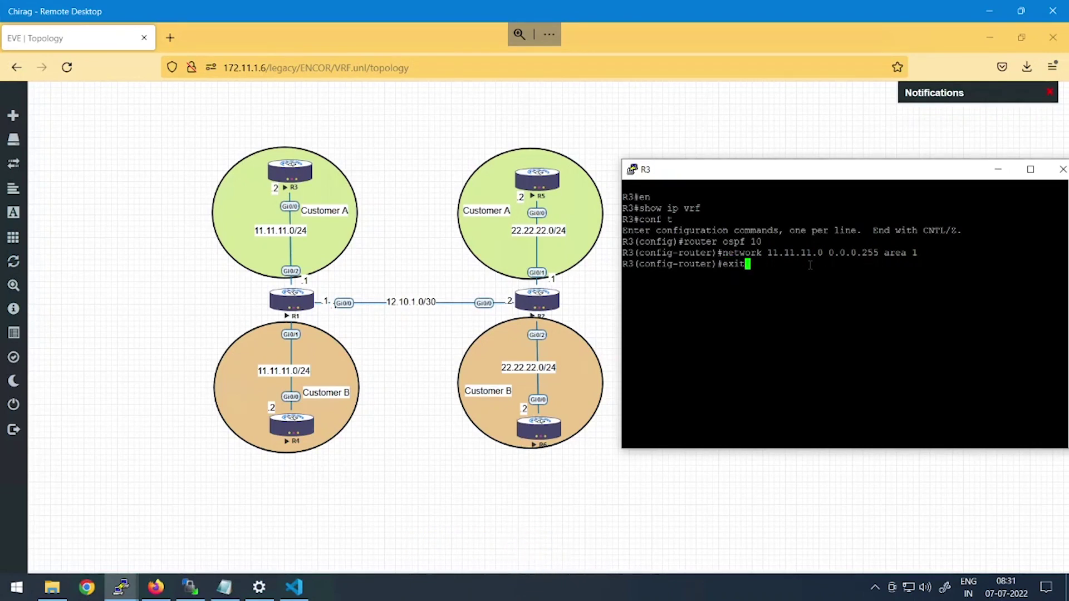
key("Return")
left_click(192, 339)
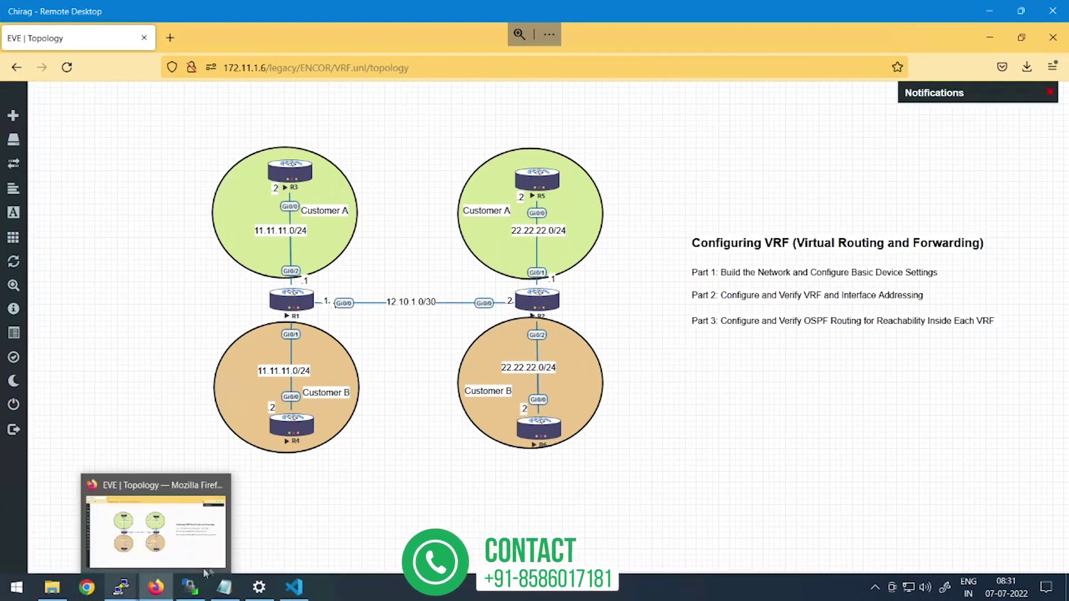
left_click(121, 587)
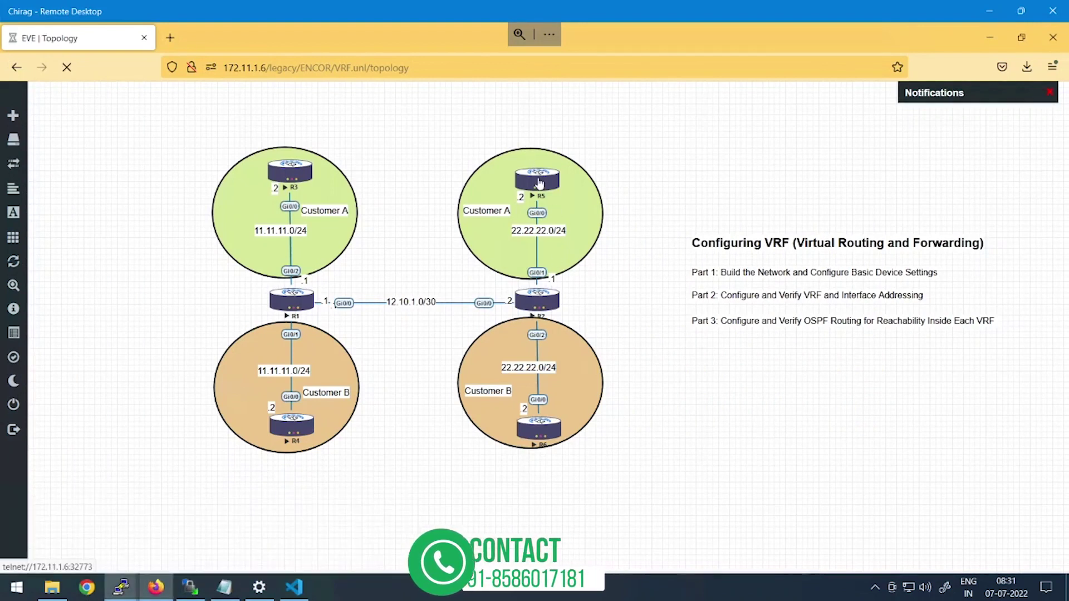
left_click(538, 181)
left_click_drag(334, 92, 916, 158)
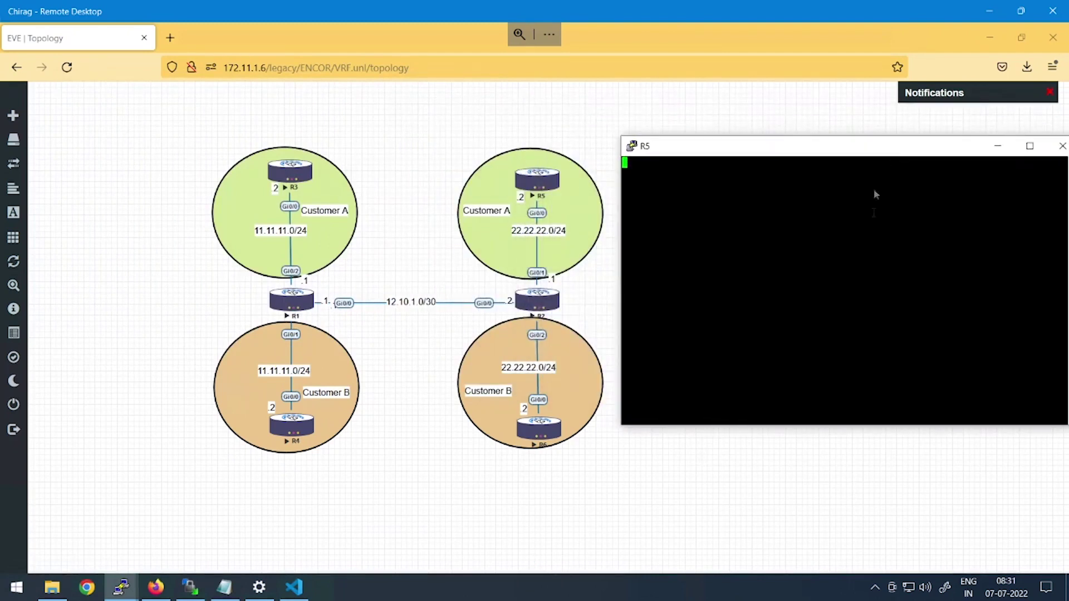
key("Return")
- Enter global configuration mode on R5 and start OSPF process 10
type("cofn")
key("BackSpace")
type("nf t")
key("Return")
type("router ospf 1")
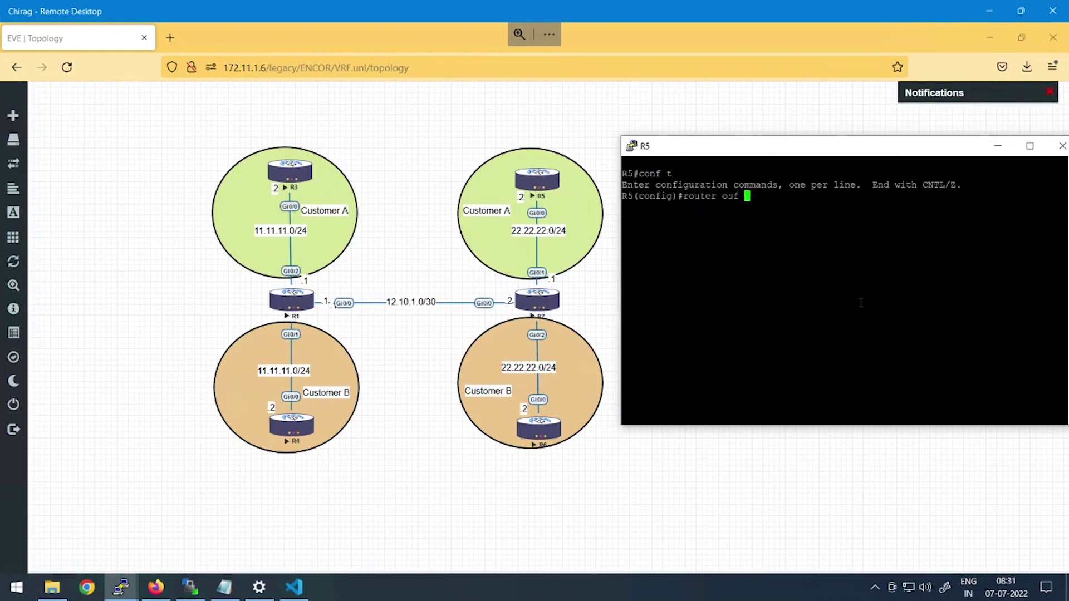
type("0")
key("Return")
- Advertise network 22.22.22.0 0.0.0.255 in area 0 on R5 and leave OSPF configuration
type("network 22.22.222")
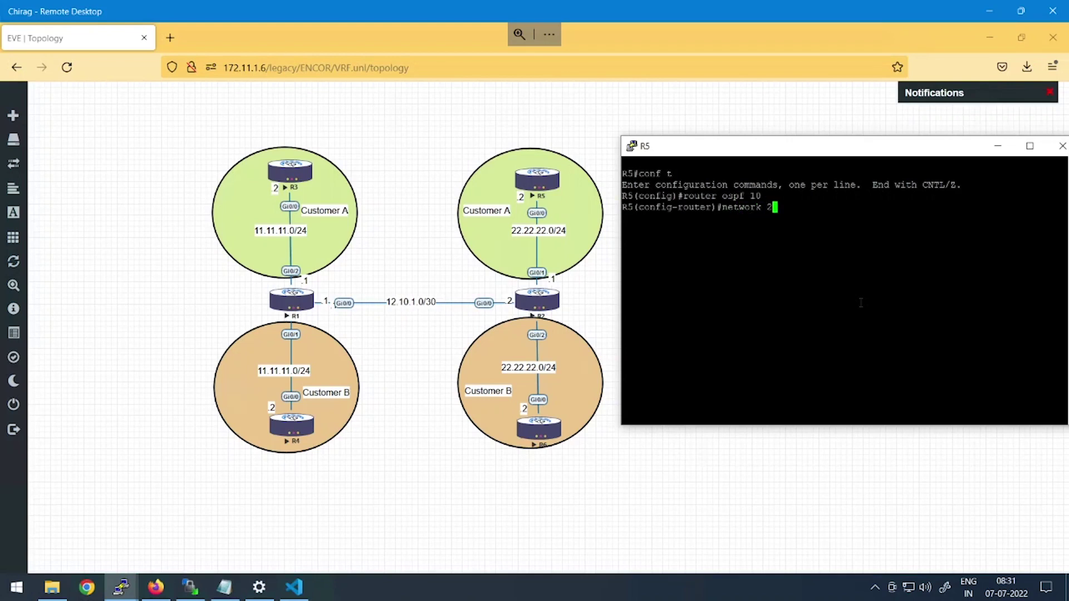
key("BackSpace")
type(".0 0.0.0.255 area 0")
key("Return")
key("Return")
type("ex")
key("Return")
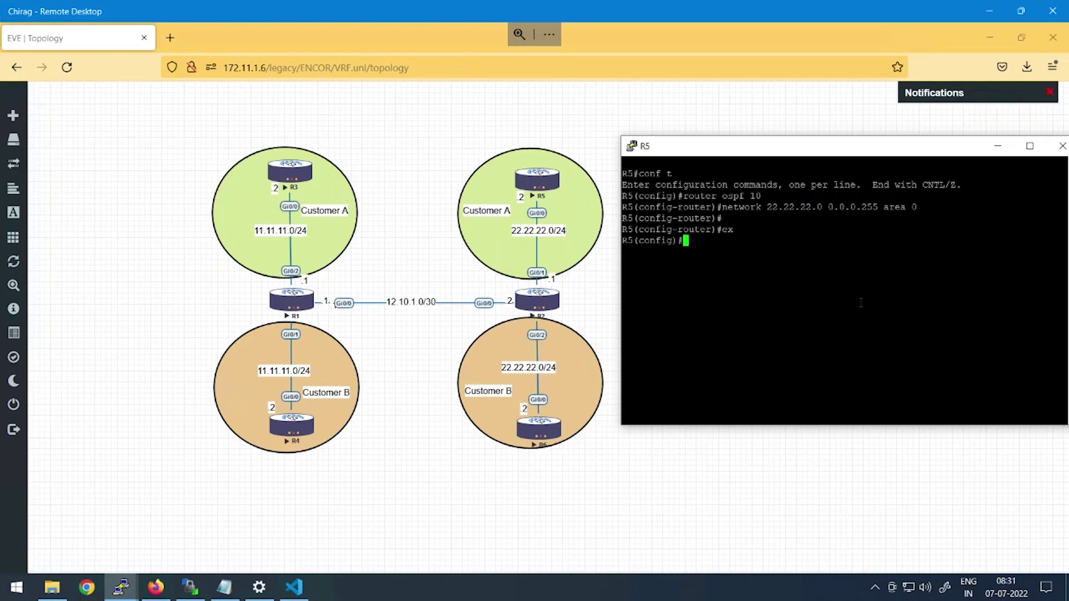
- Switch to R1's console and start OSPF process 10 for VRF a, consulting the command help for the process ID and VRF name
left_click(725, 501)
mouse_move(134, 591)
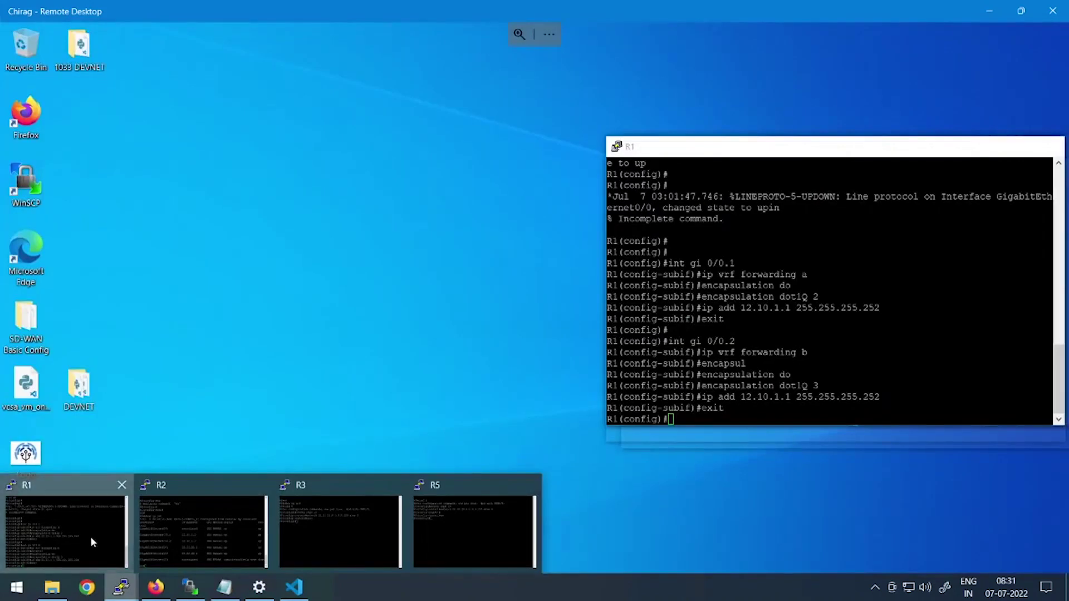
left_click(90, 536)
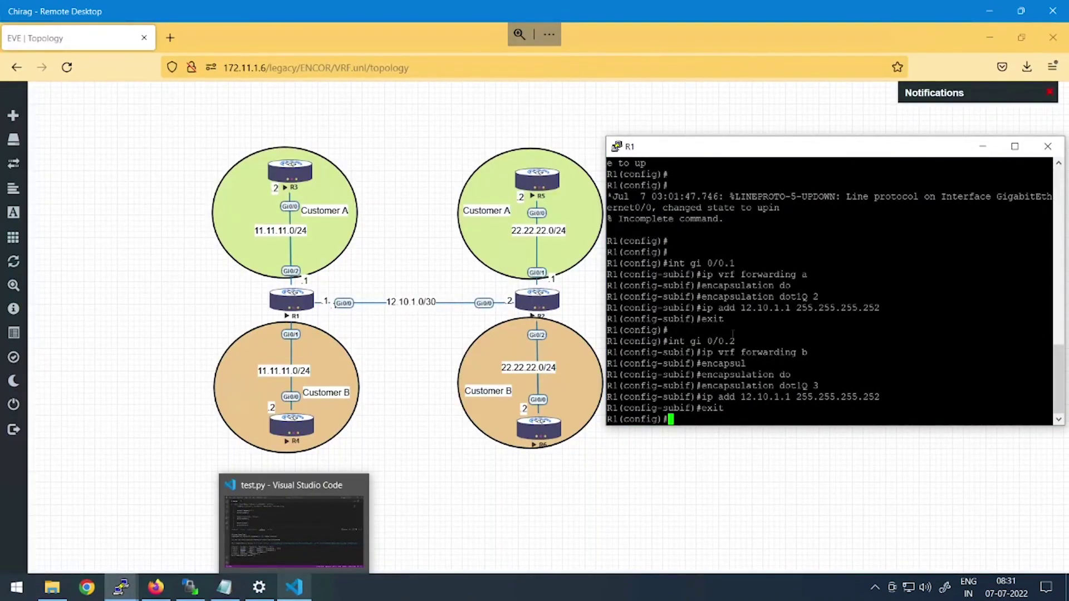
key("Return")
key("Return")
type("router ospf ")
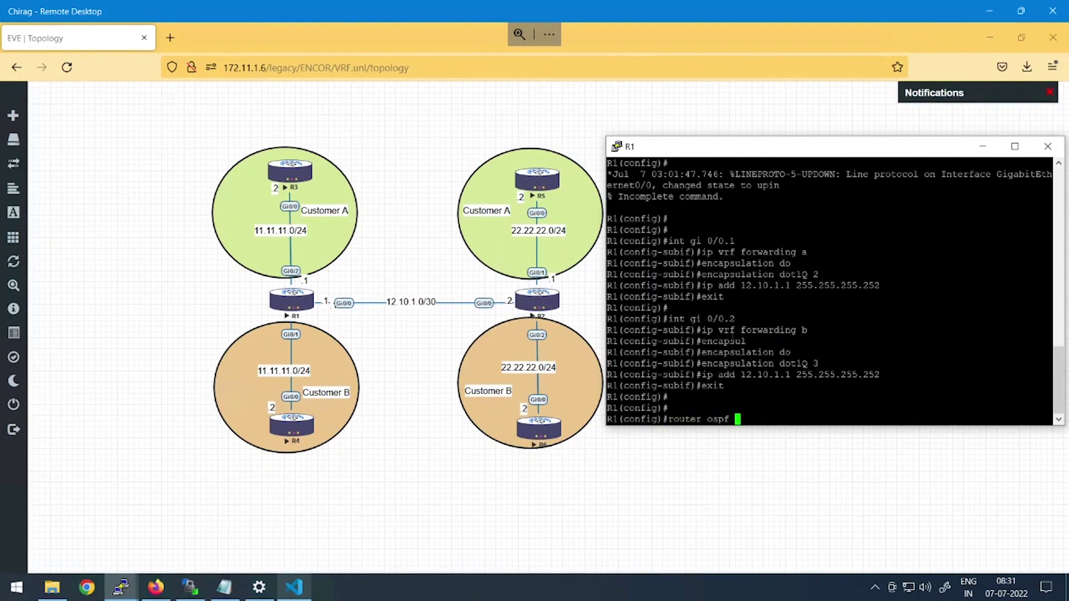
type("?")
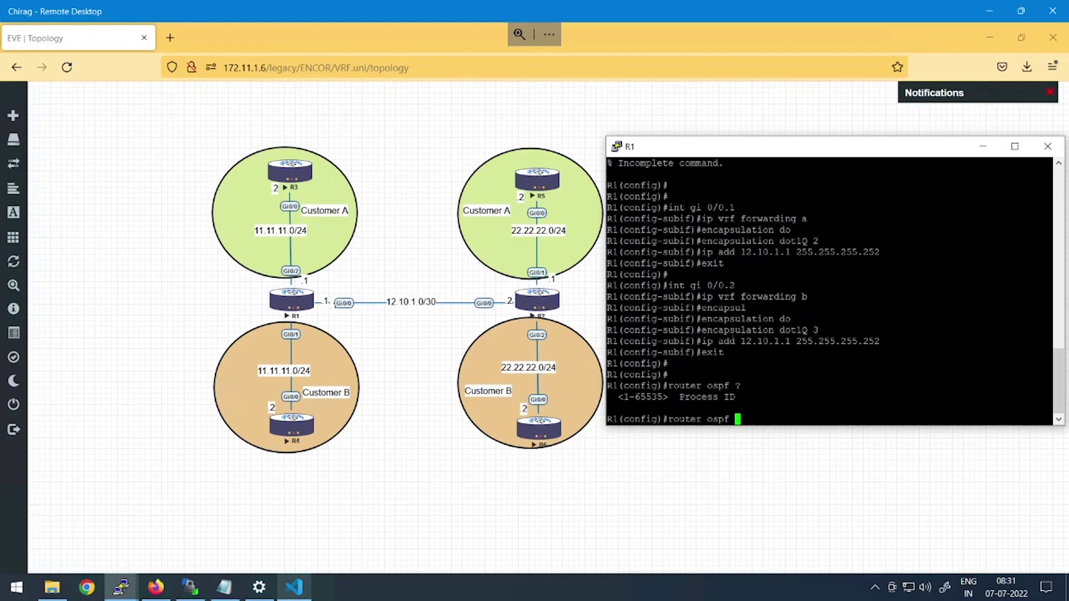
type("10 vr")
key("Tab")
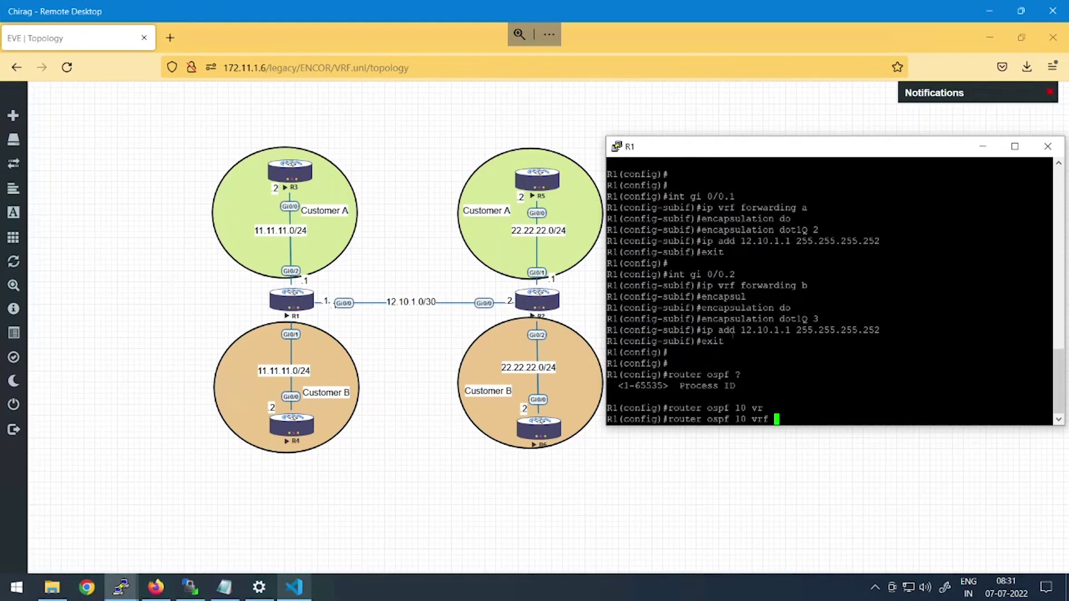
type("?")
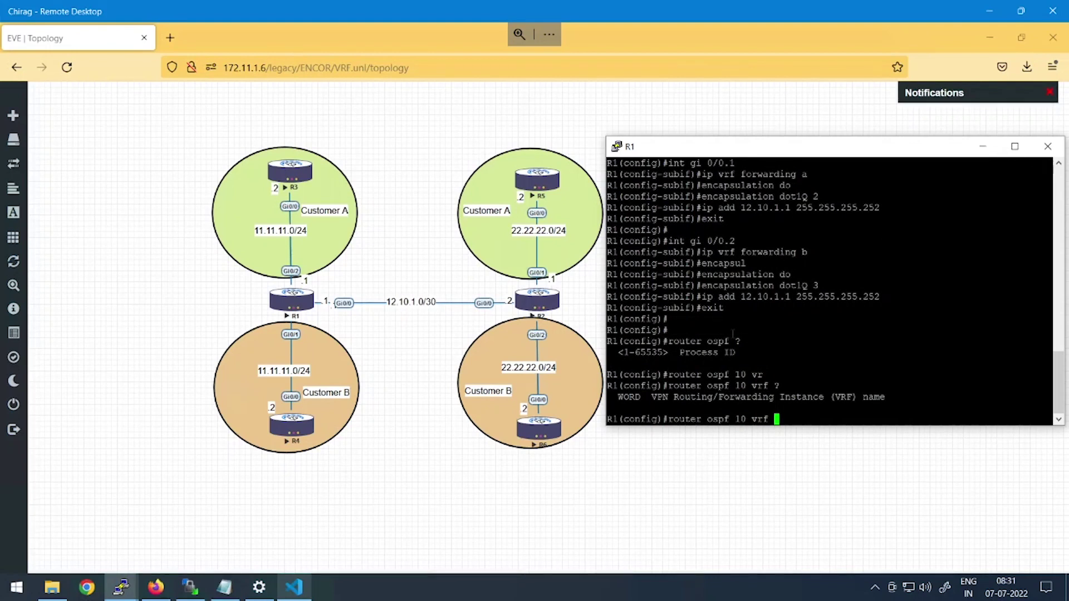
type("a")
key("Return")
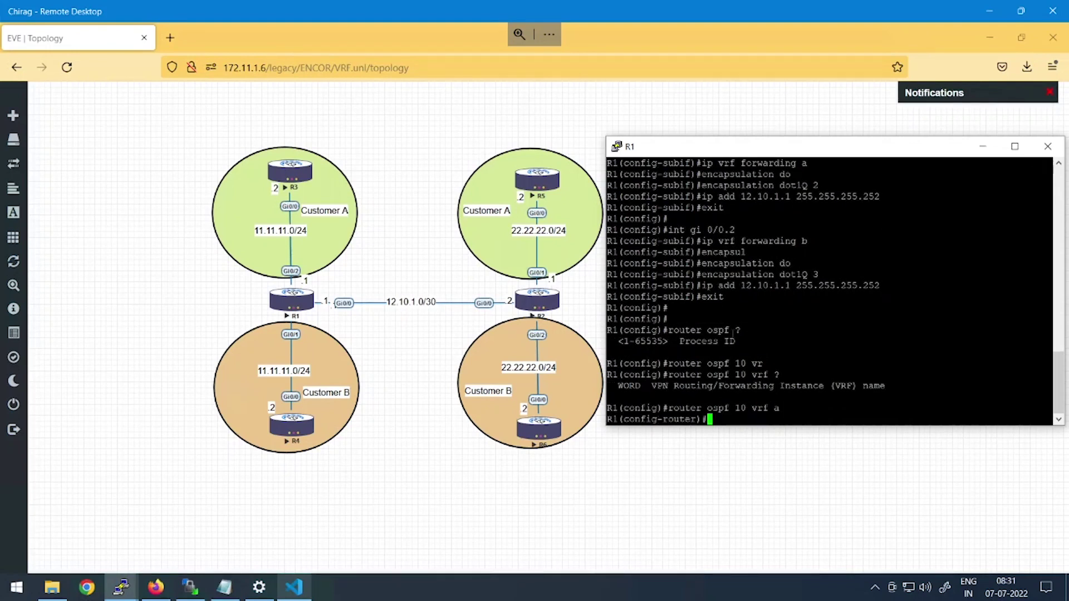
- Advertise networks 12.10.1.0 0.0.0.3 and 11.11.11.0 0.0.0.255 in area 1 on R1 and leave OSPF configuration
type("network 12.10.1.0 0")
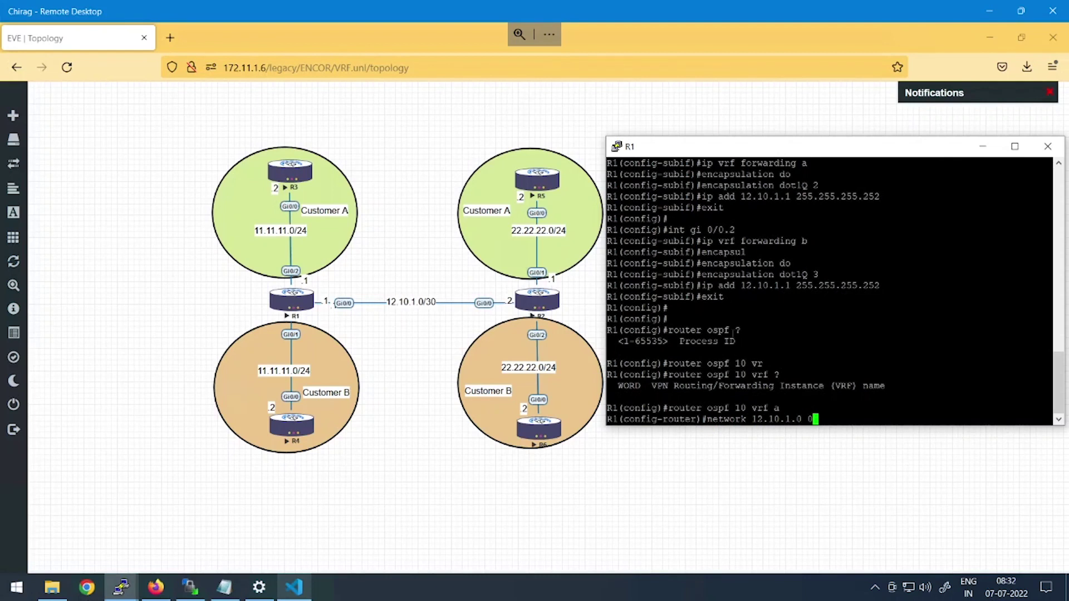
type(".0.0.3 ")
type("area")
type(" 1")
key("Return")
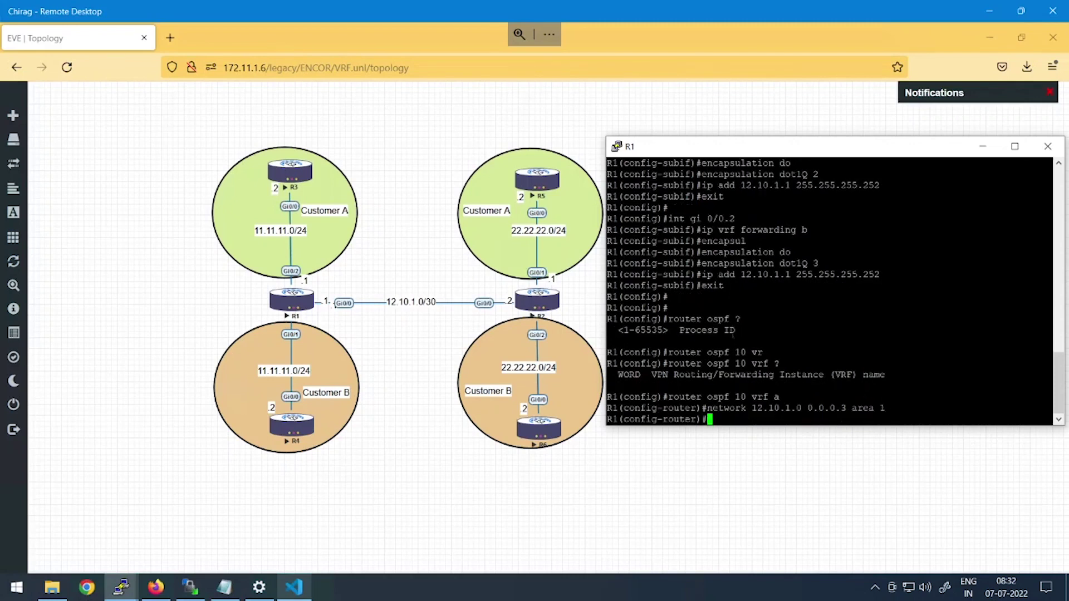
type("network 11.11.11.0 0.0.0.255 area 1")
key("Return")
type("ex")
key("Return")
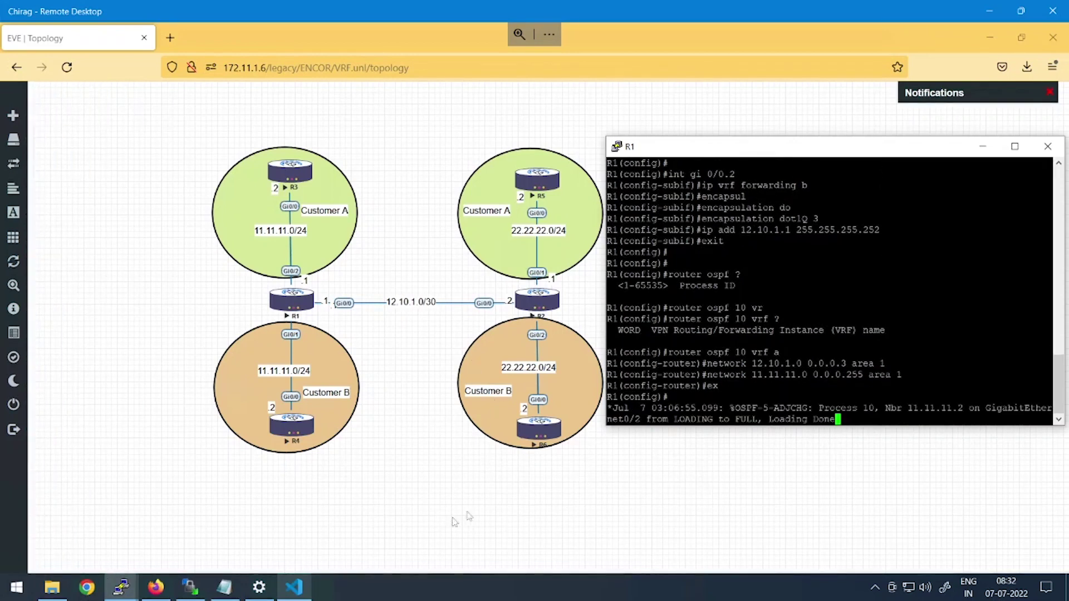
- Switch to R2's console, enter global configuration mode, and start OSPF process 10 for VRF a
left_click(390, 524)
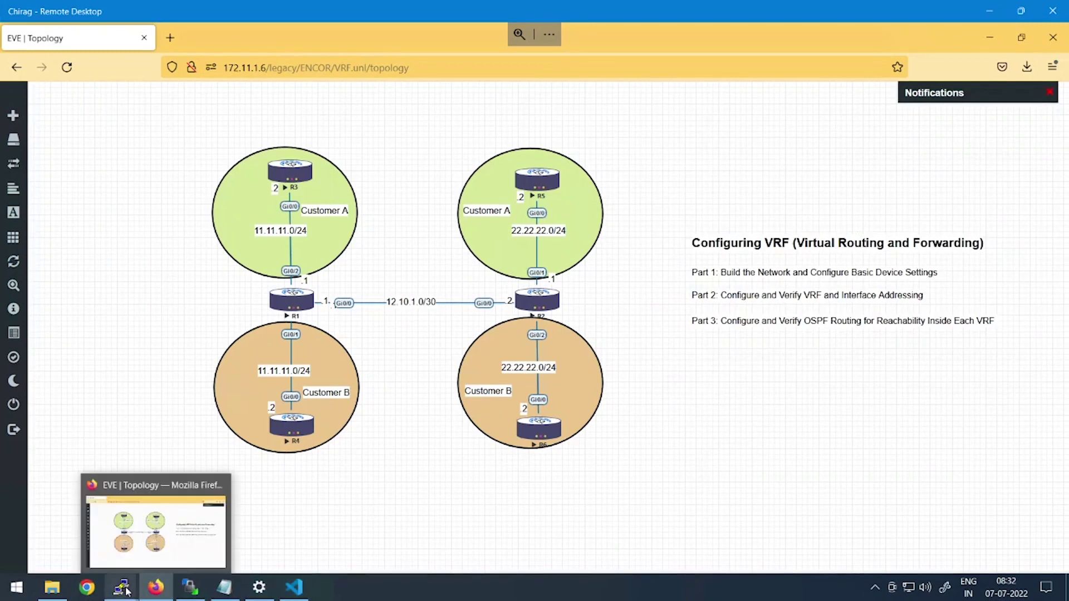
mouse_move(121, 587)
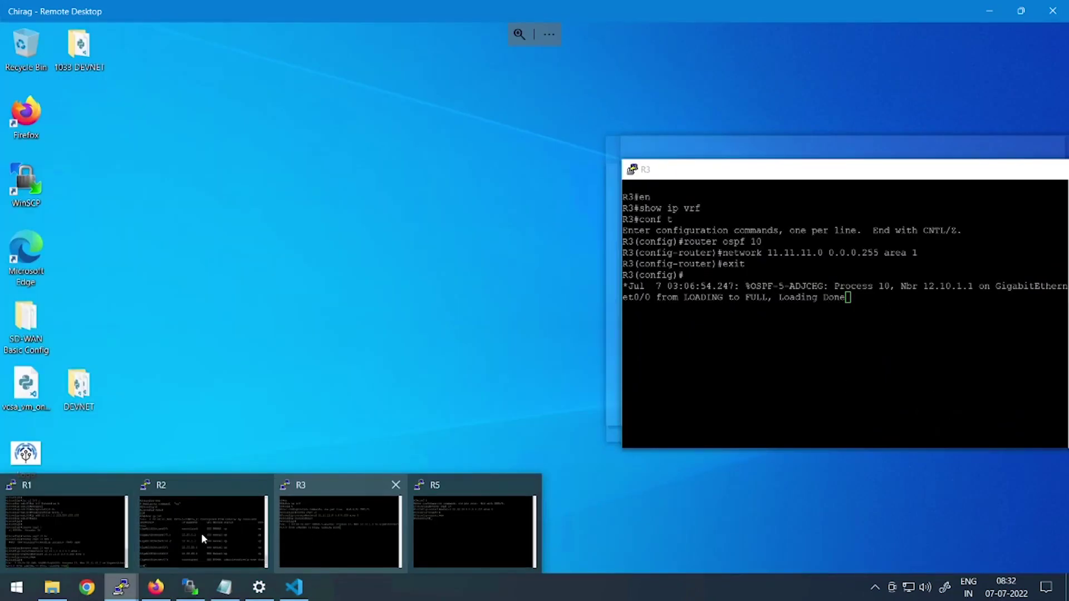
left_click(201, 533)
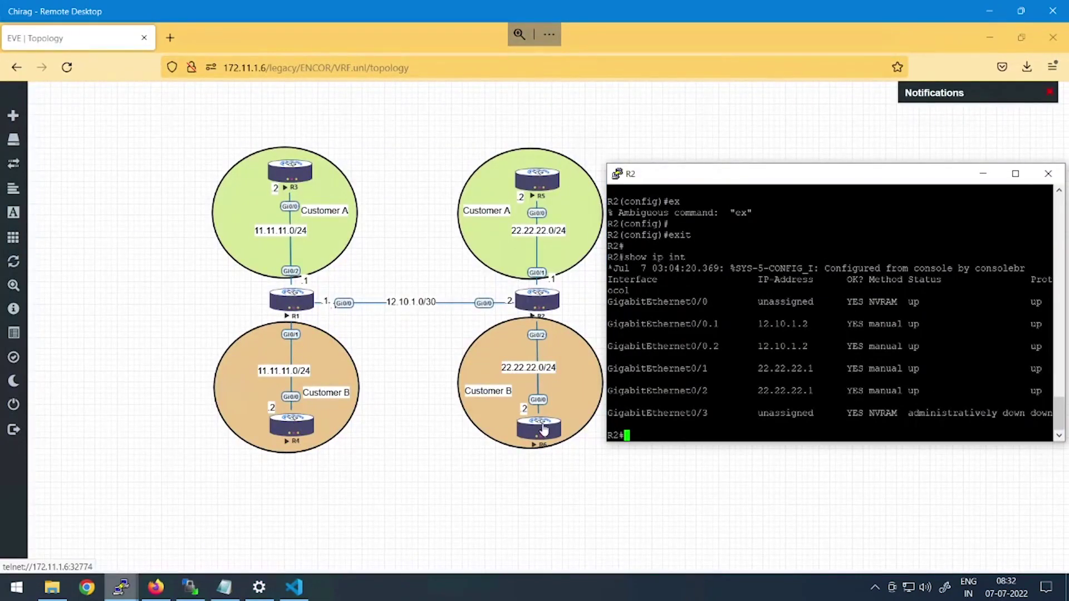
type("conf t")
key("Return")
type("r")
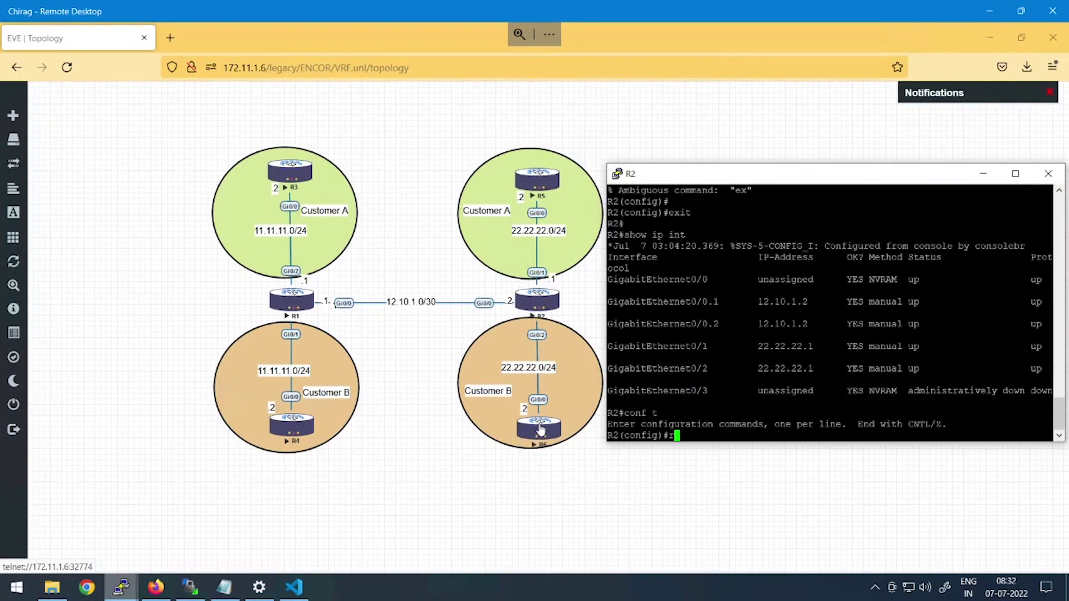
type("outer ospf 10 vr f a")
key("Return")
- Advertise networks 12.10.1.0 0.0.0.3 and 22.22.22.0 0.0.0.255 in area 1 on R2 and leave OSPF configuration
type("net")
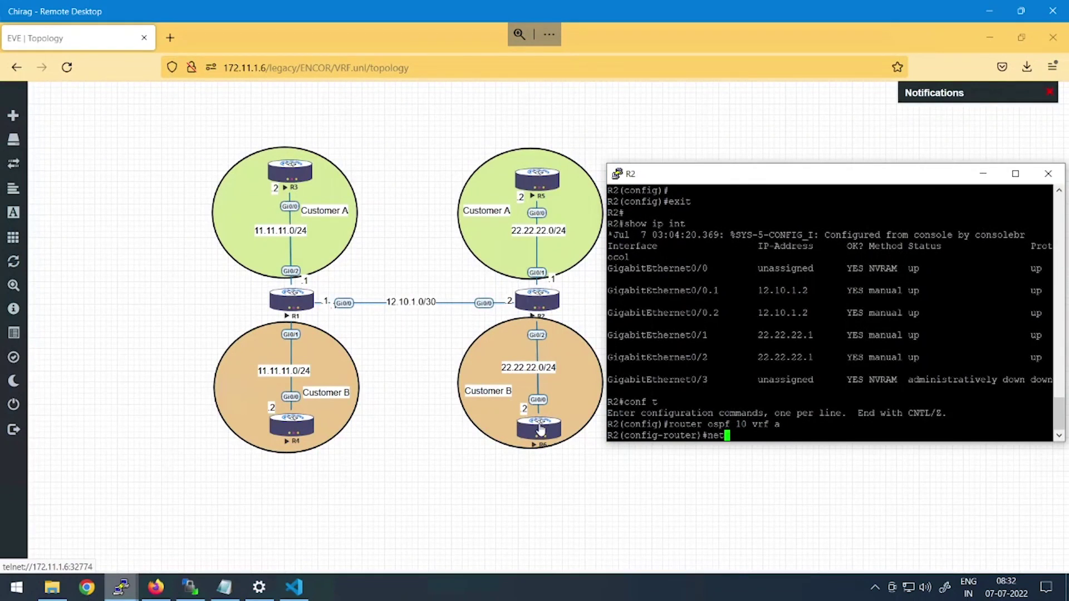
type("work 12.10.1.0 0.0.0.3 area 1")
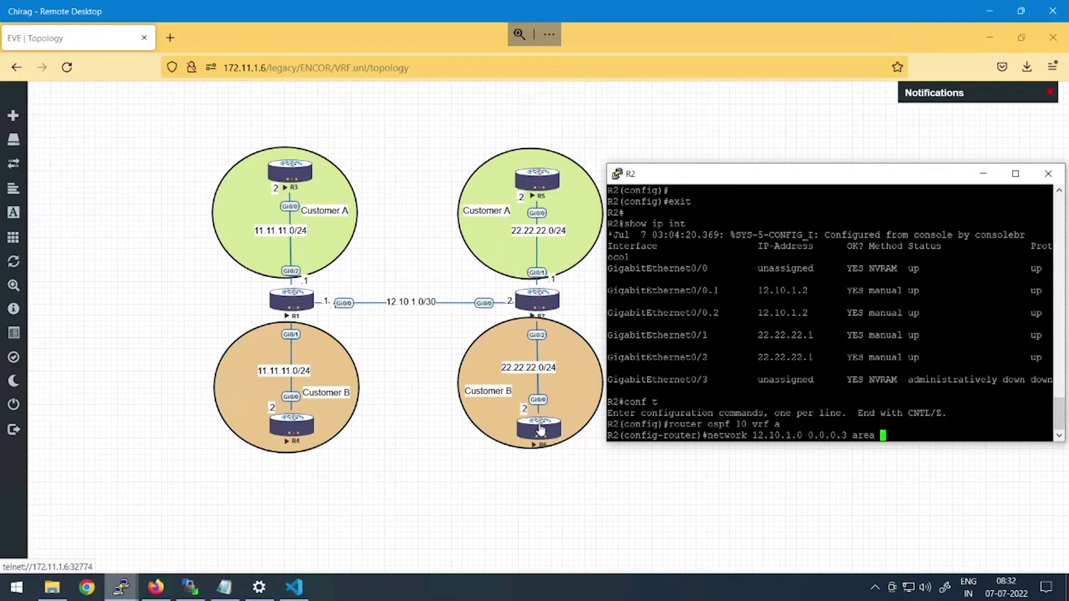
key("Return")
type("network ")
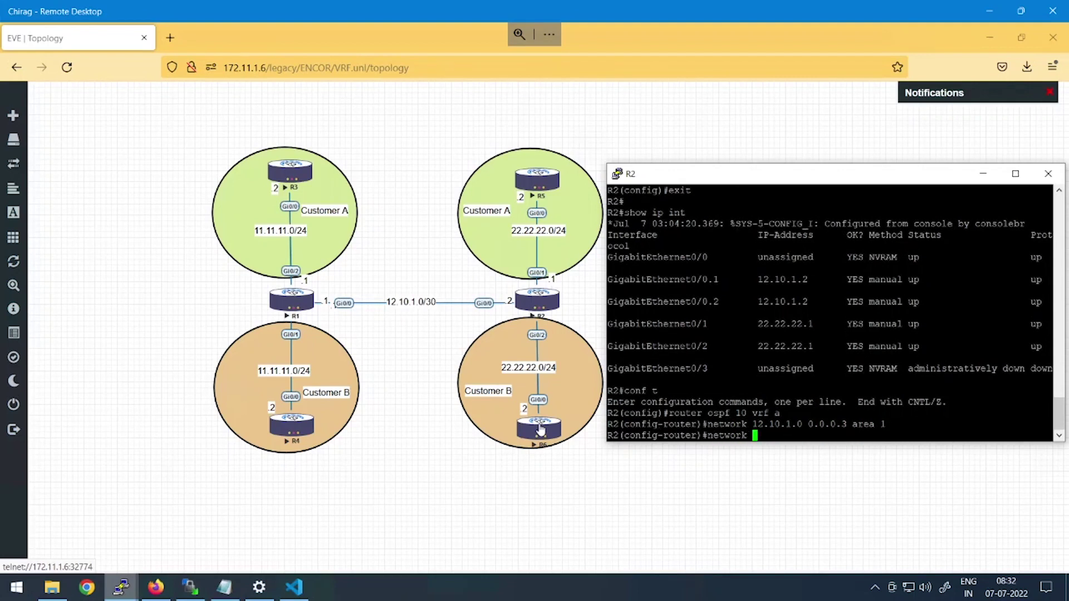
type("22.22.22.0 0.0.0.255 area")
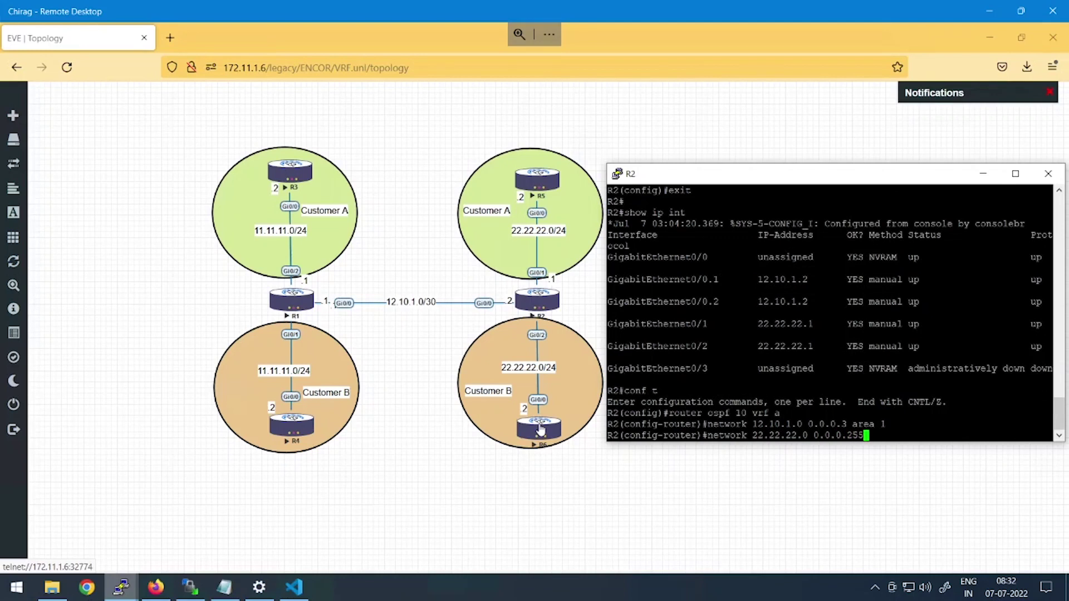
key("BackSpace")
type("1")
key("Return")
type("exit")
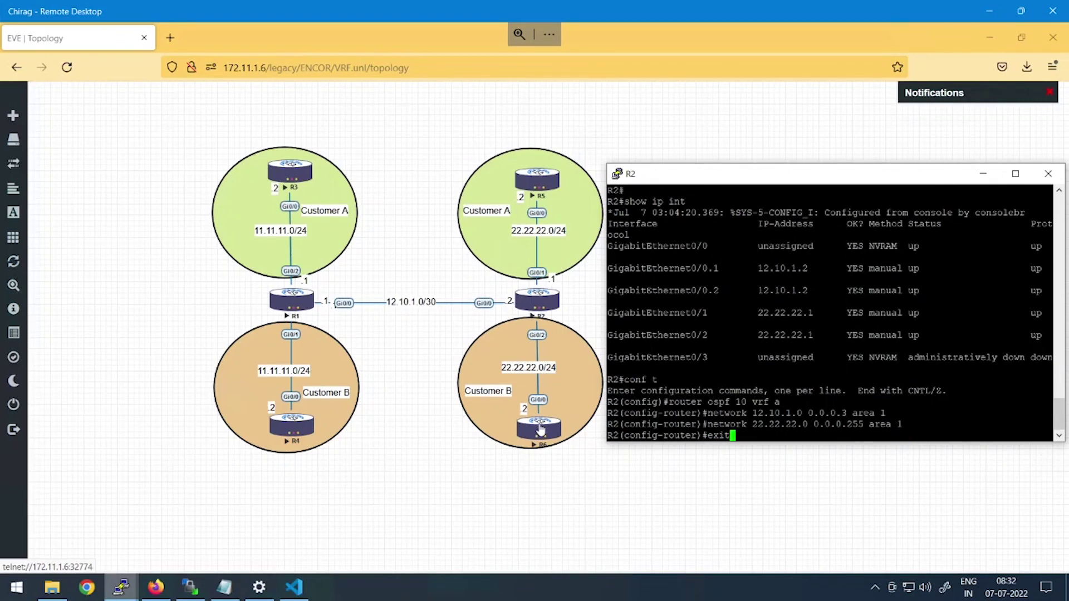
key("Return")
- Return to R5, reenter OSPF process 10, and remove the network 22.22.22.0 0.0.0.255 area 0 statement
key("alt+Tab")
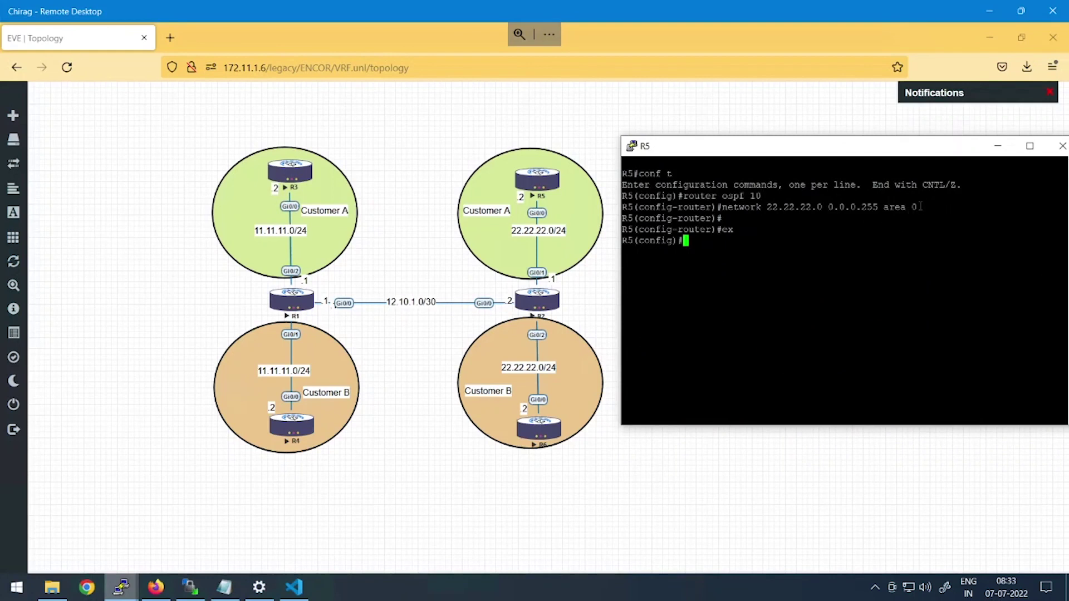
left_click_drag(920, 207, 900, 204)
left_click(924, 289)
type("router osf")
key("BackSpace")
type("pf 10")
key("Return")
type("no")
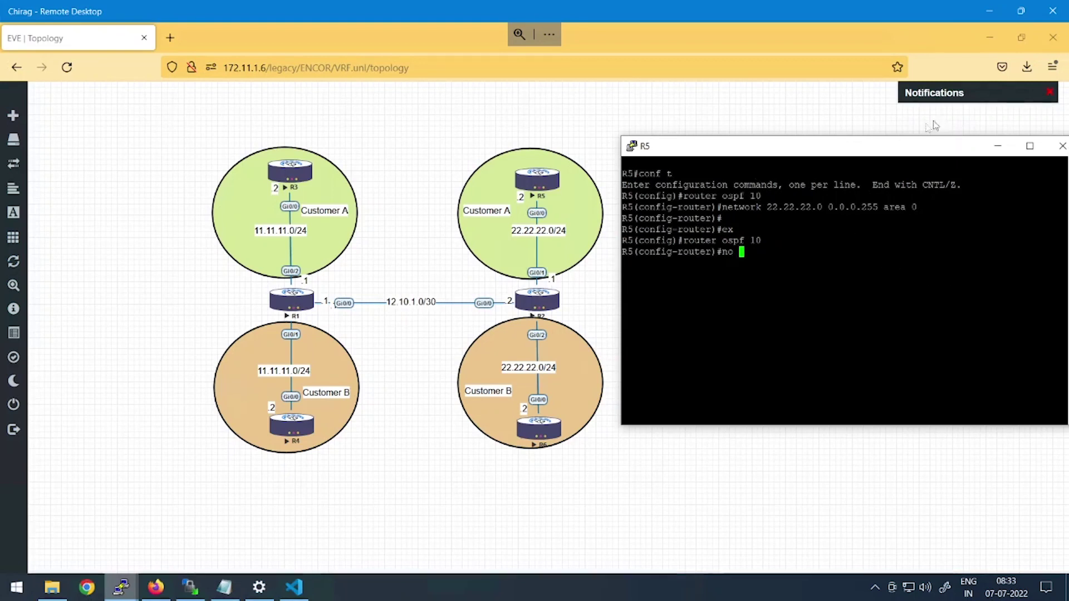
left_click_drag(722, 207, 915, 207)
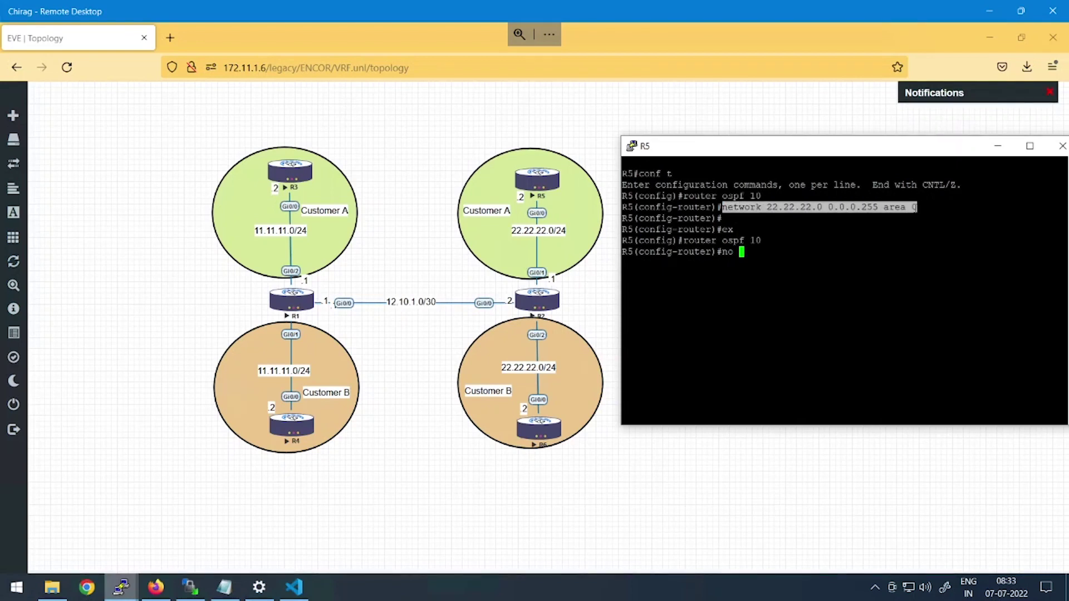
right_click(915, 207)
key("Return")
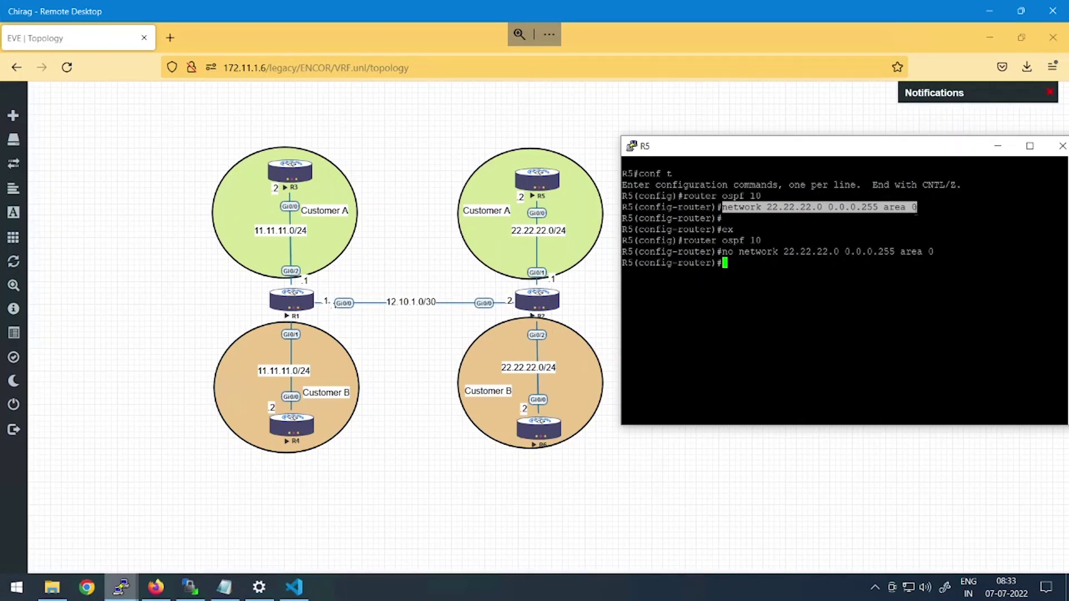
- Advertise network 22.22.22.0 0.0.0.255 in area 1 on R5 and end the configuration session
right_click(916, 208)
key("BackSpace")
type("1")
key("Return")
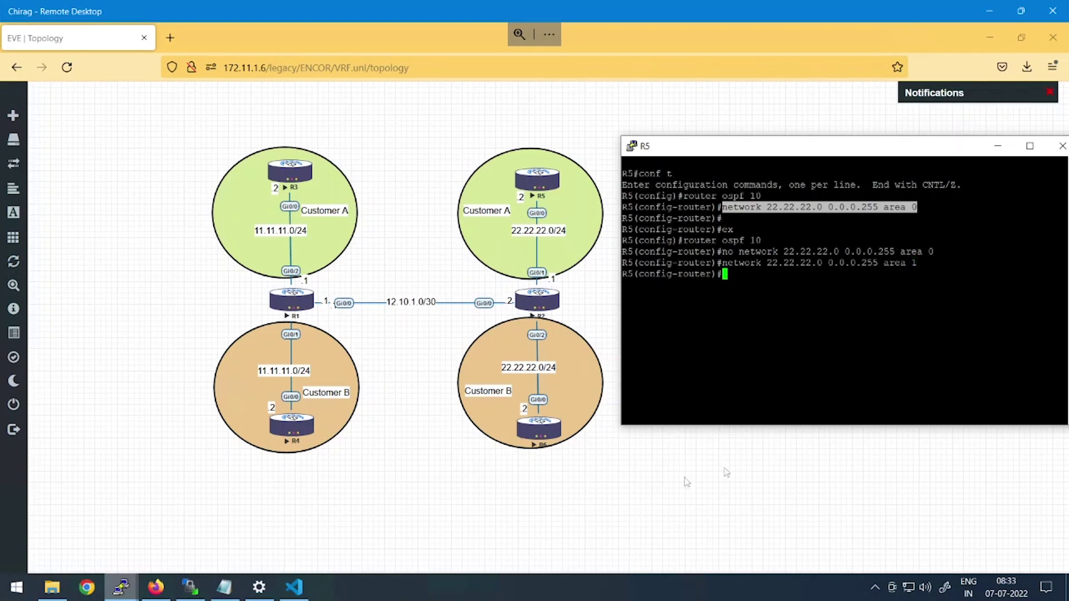
type("end")
key("Return")
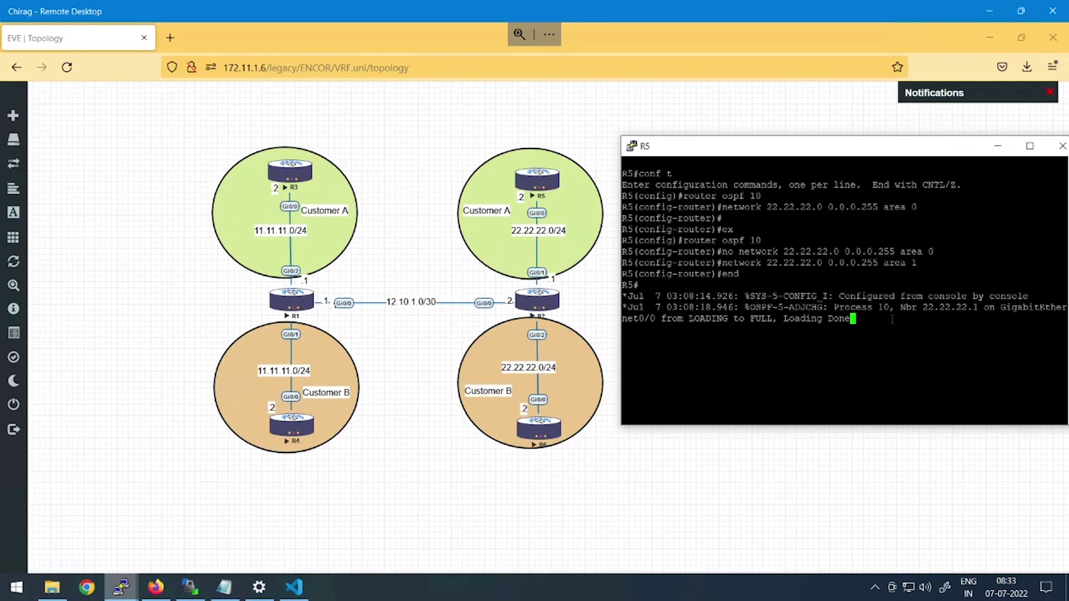
- Switch to R3's console and end its configuration session
left_click(749, 471)
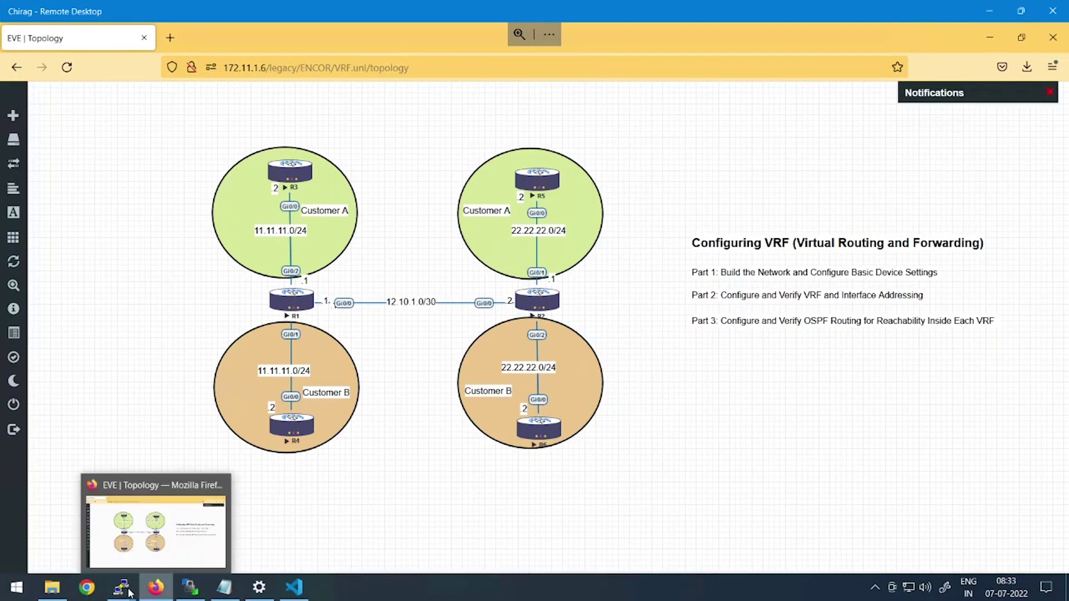
mouse_move(130, 592)
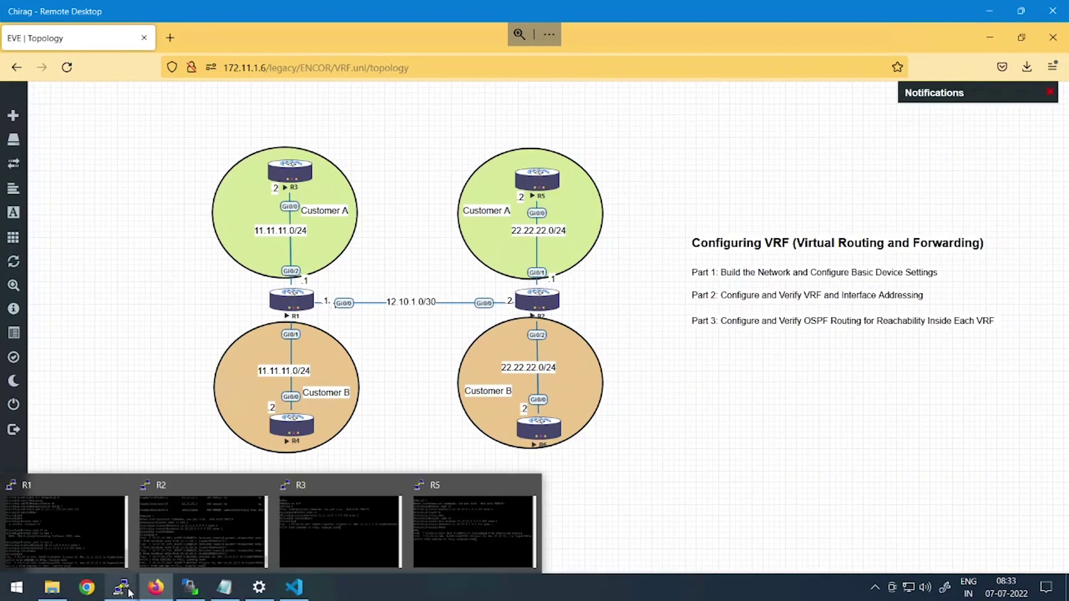
left_click(304, 529)
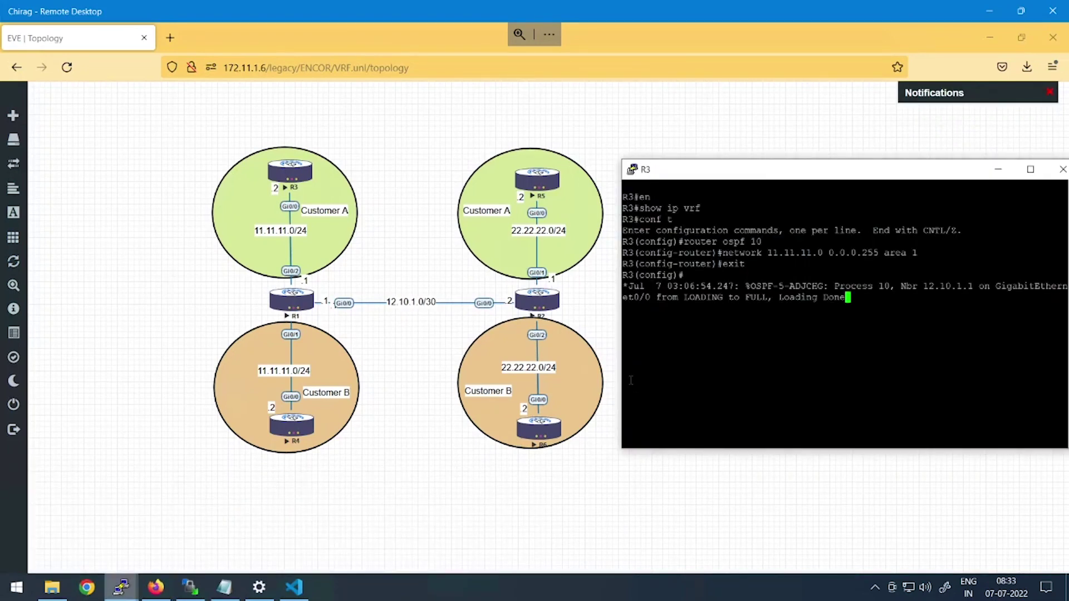
key("Return")
key("Return")
type("end")
key("Return")
- Try to ping 22.22.222.2 from R3
type("p")
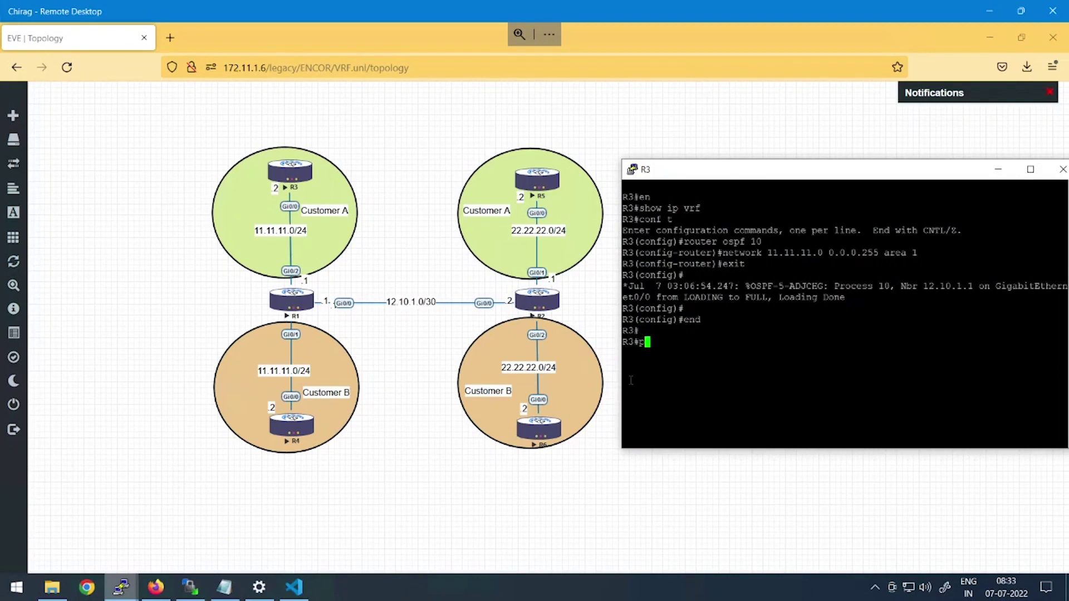
type("ing 22.22.222.2")
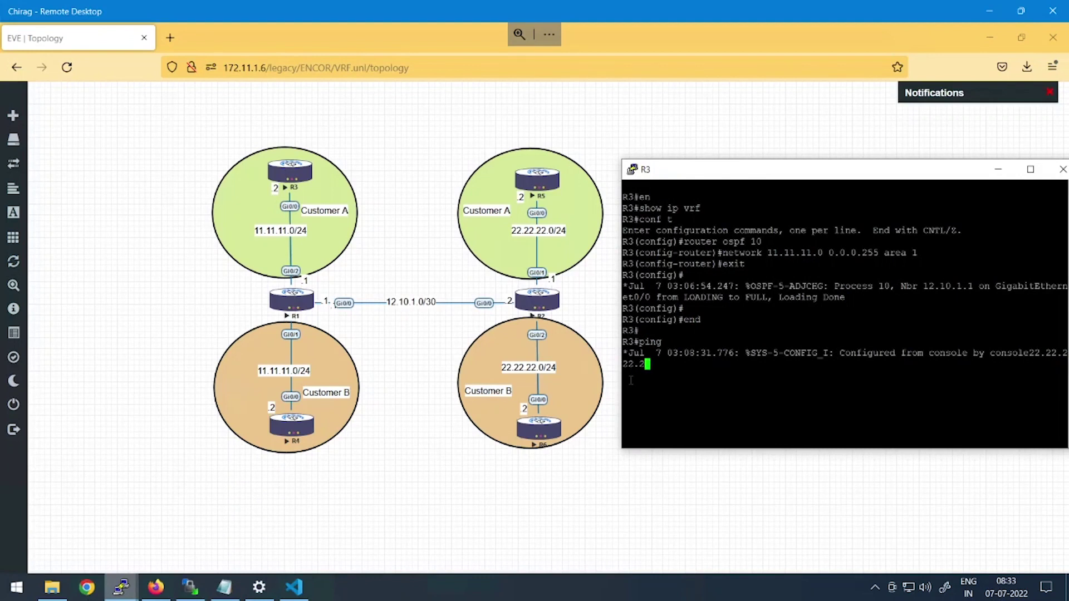
key("Return")
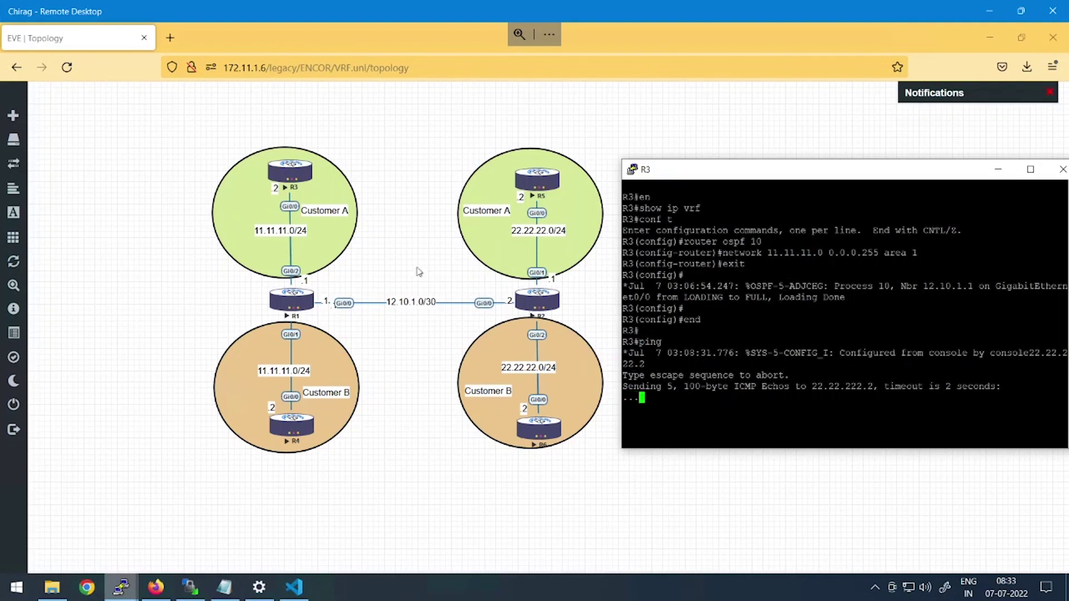
- Ping R5's address 22.22.22.2 from R3 to test reachability between the Customer A routers
left_click_drag(811, 385, 873, 385)
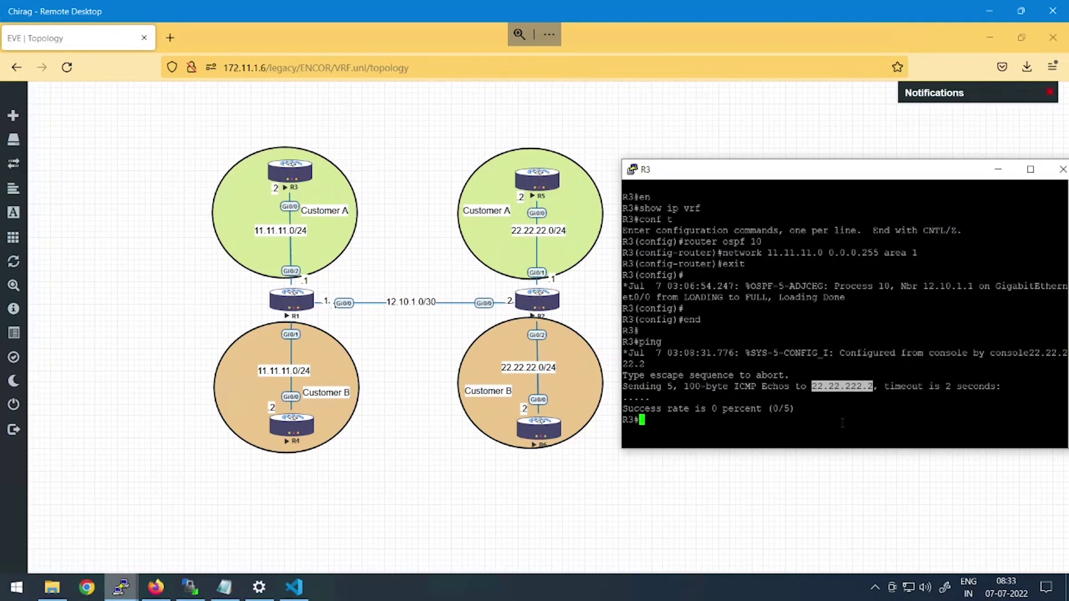
type("ping")
right_click(842, 422)
key("Left")
key("Left")
key("Left")
key("BackSpace")
key("Return")
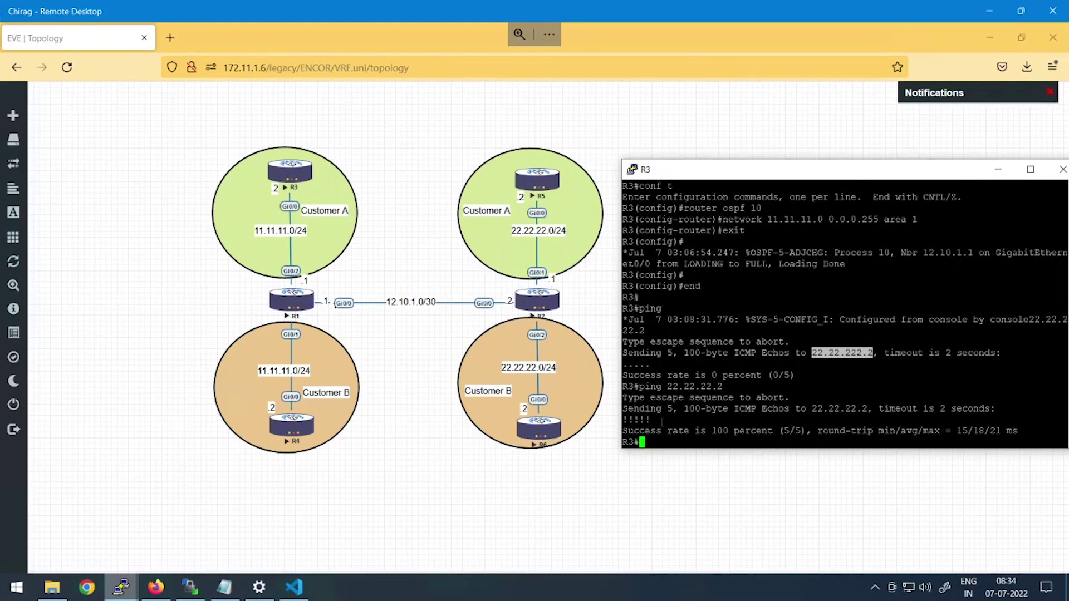
- Switch to R1's console and end its configuration session
mouse_move(123, 585)
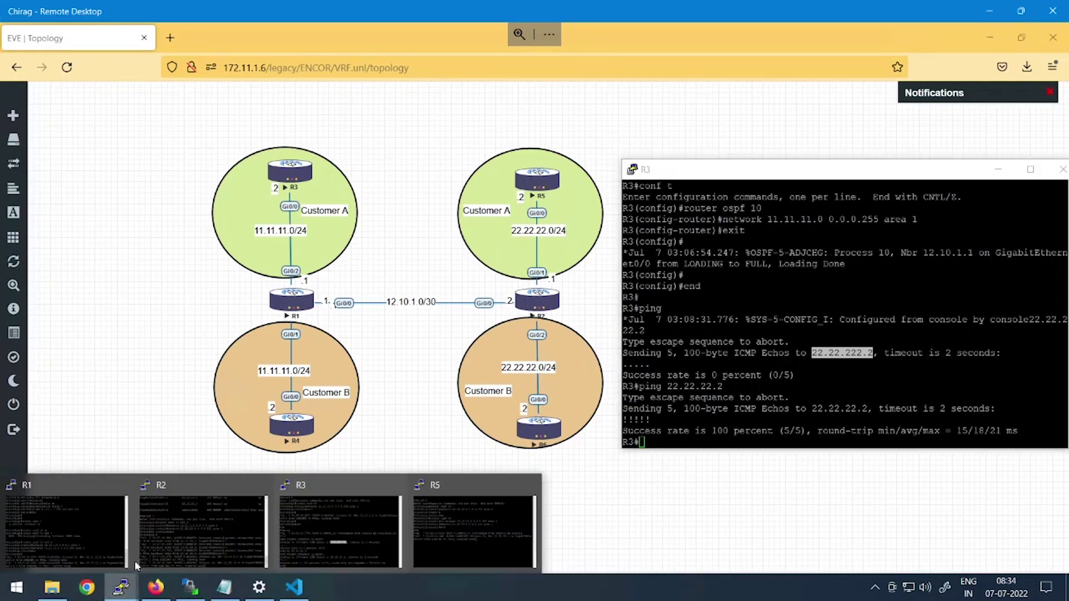
left_click(71, 535)
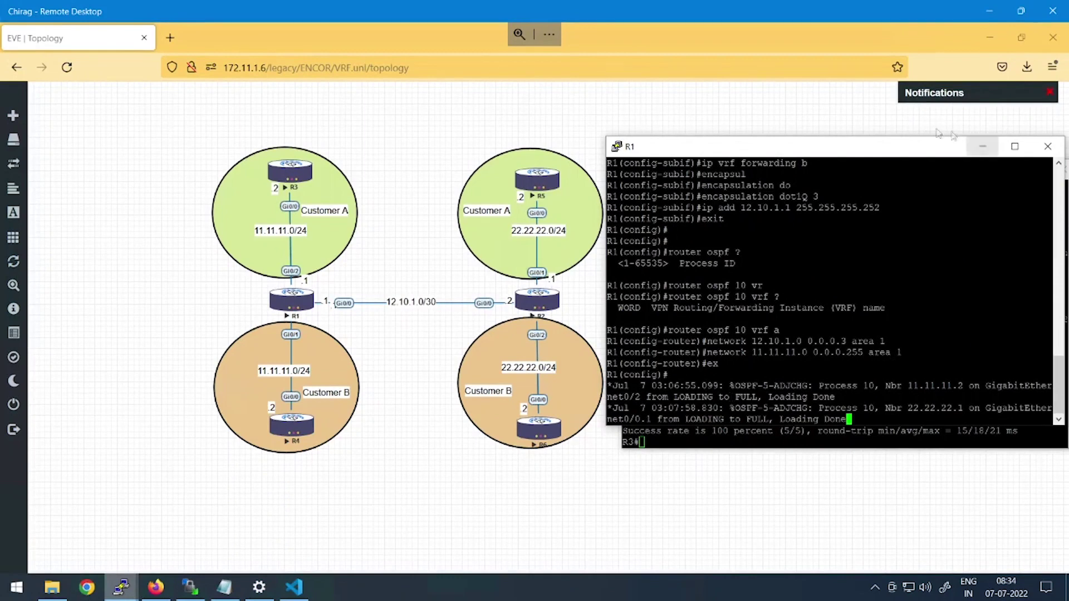
left_click(156, 587)
mouse_move(121, 587)
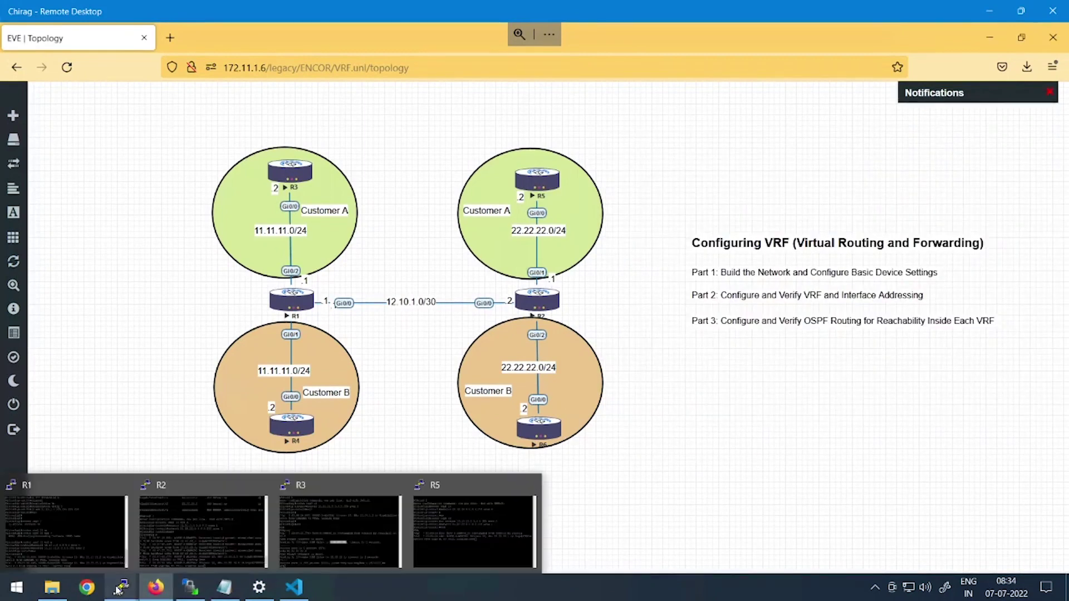
left_click(80, 550)
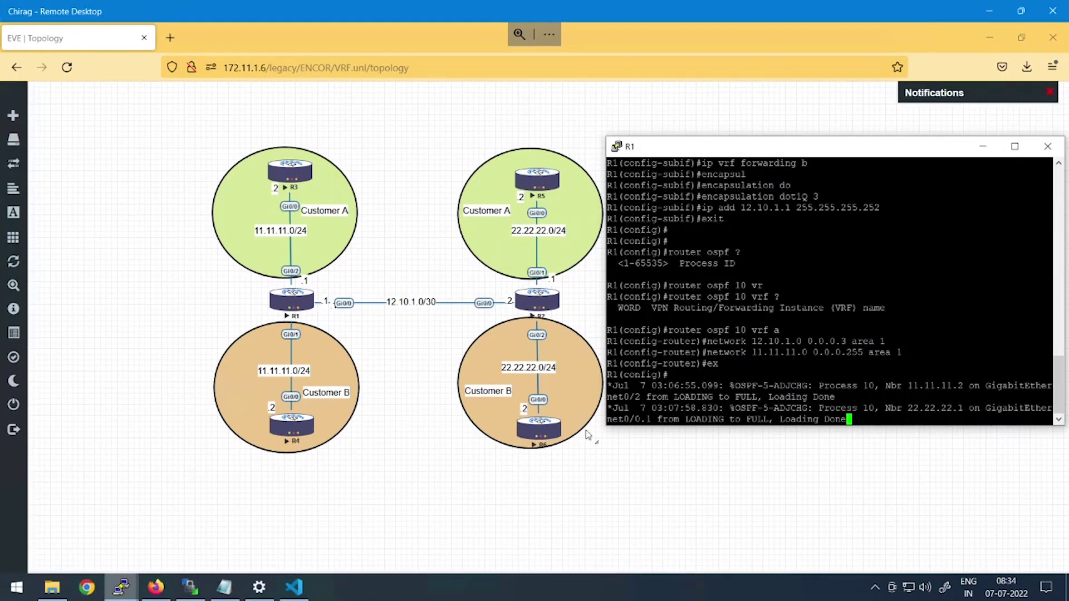
key("Return")
type("end")
key("Return")
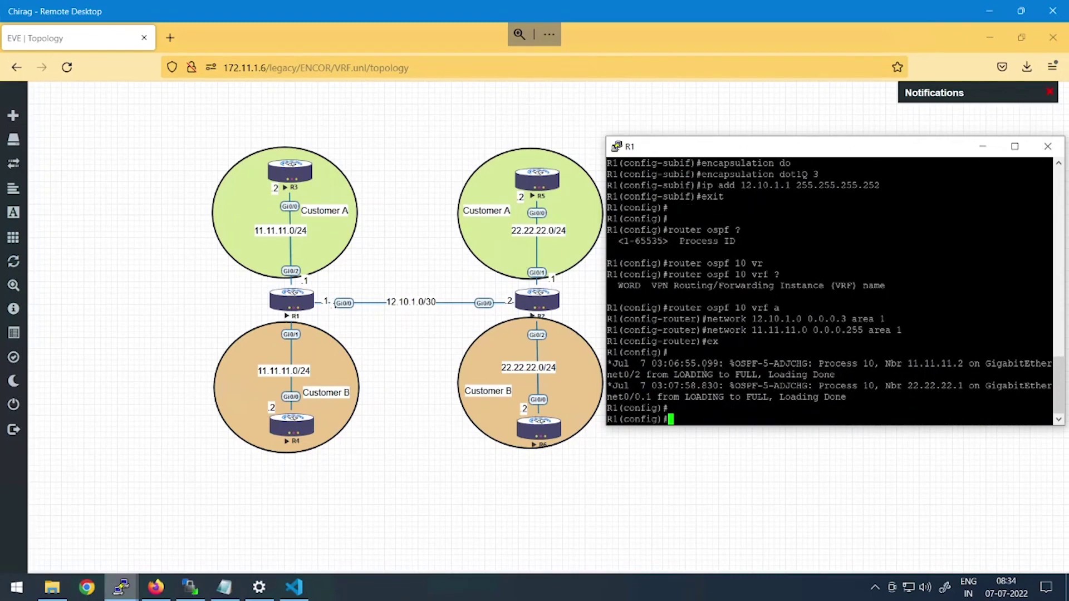
- Ping 22.22.22.2 from R1 without specifying a VRF
key("Return")
type("ping 255.")
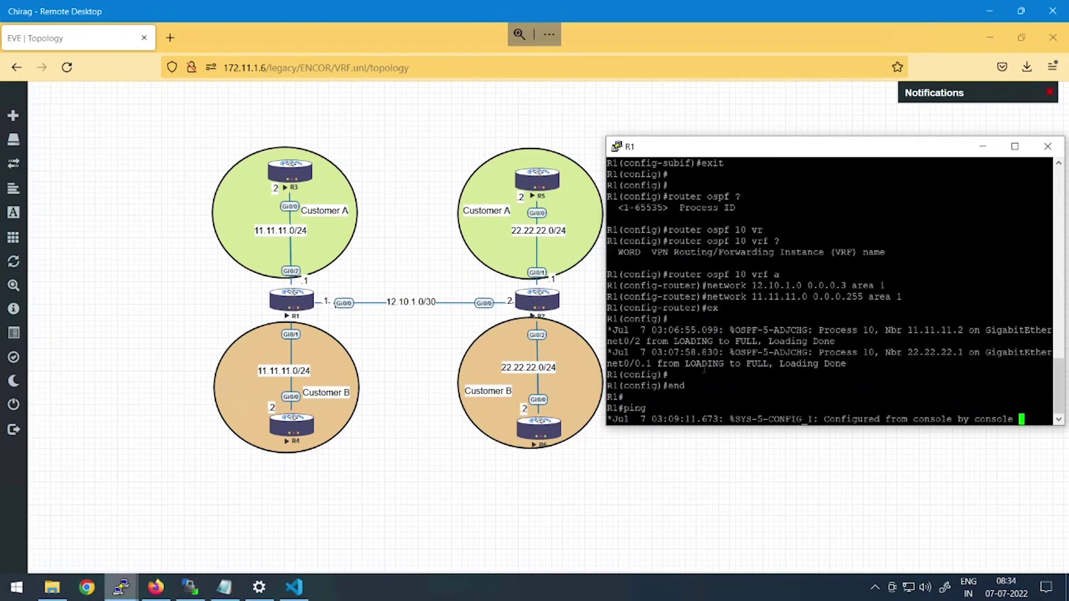
type("22.22.22.")
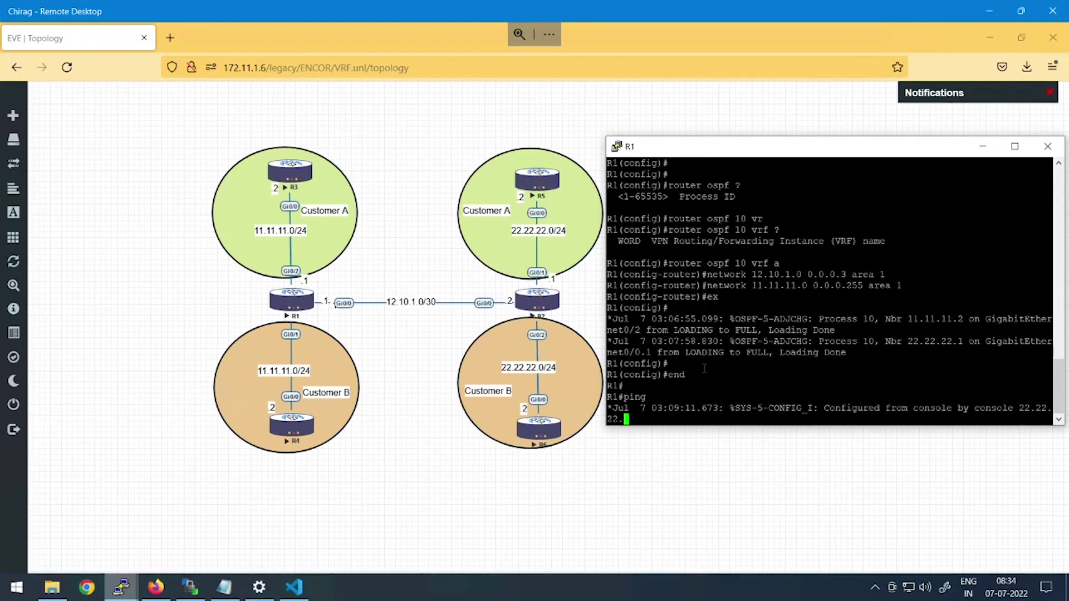
type("2")
key("Return")
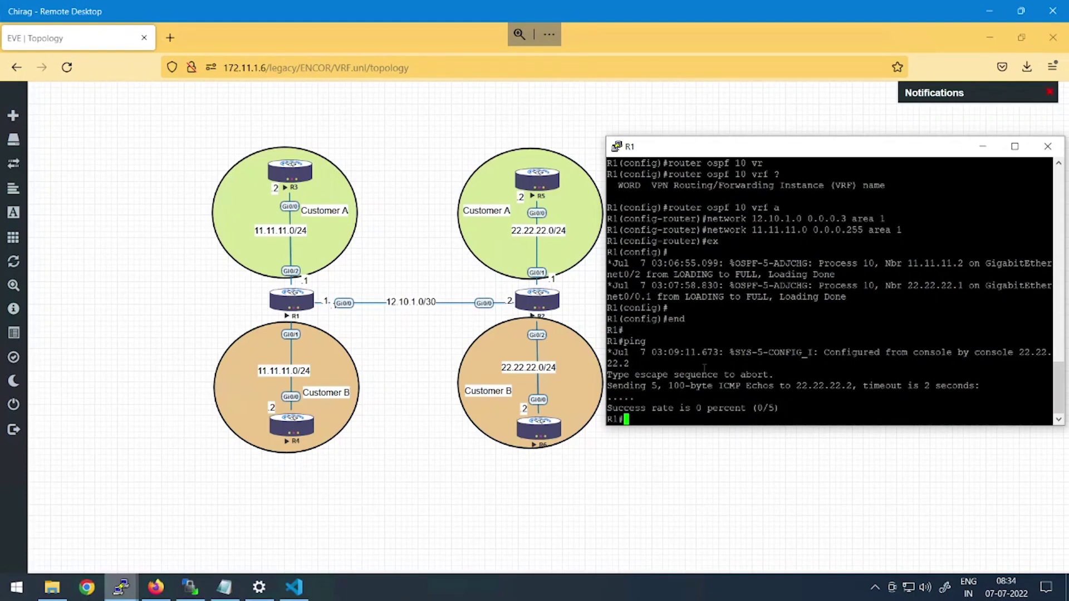
- Display the IP routing table of VRF a on R1
key("Return")
key("Return")
type("show ip route vrf a")
key("Return")
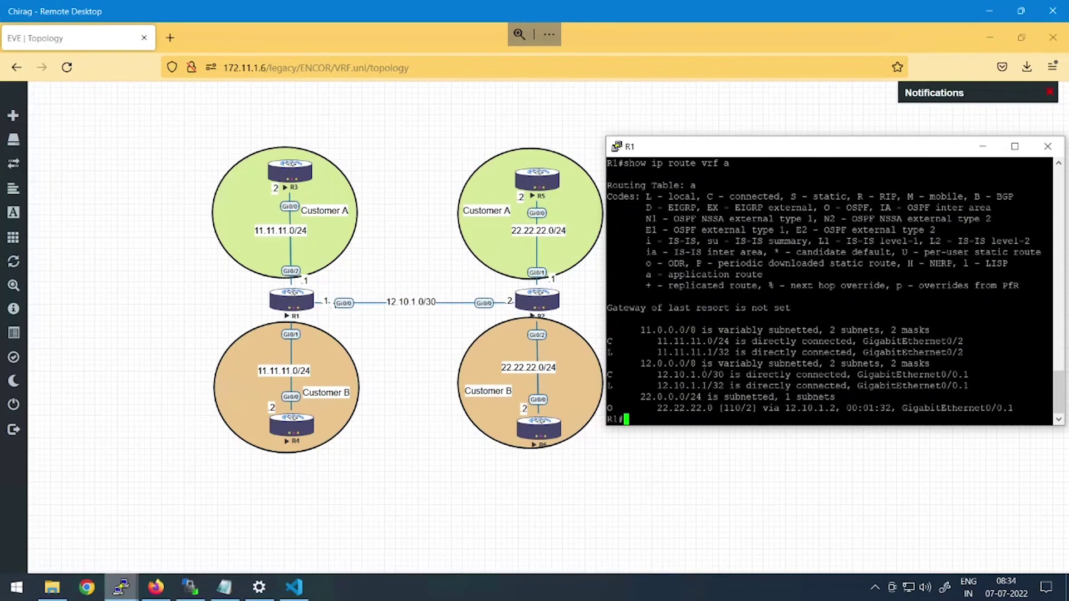
- Ping 22.22.22.2 from R1 through VRF a
key("Return")
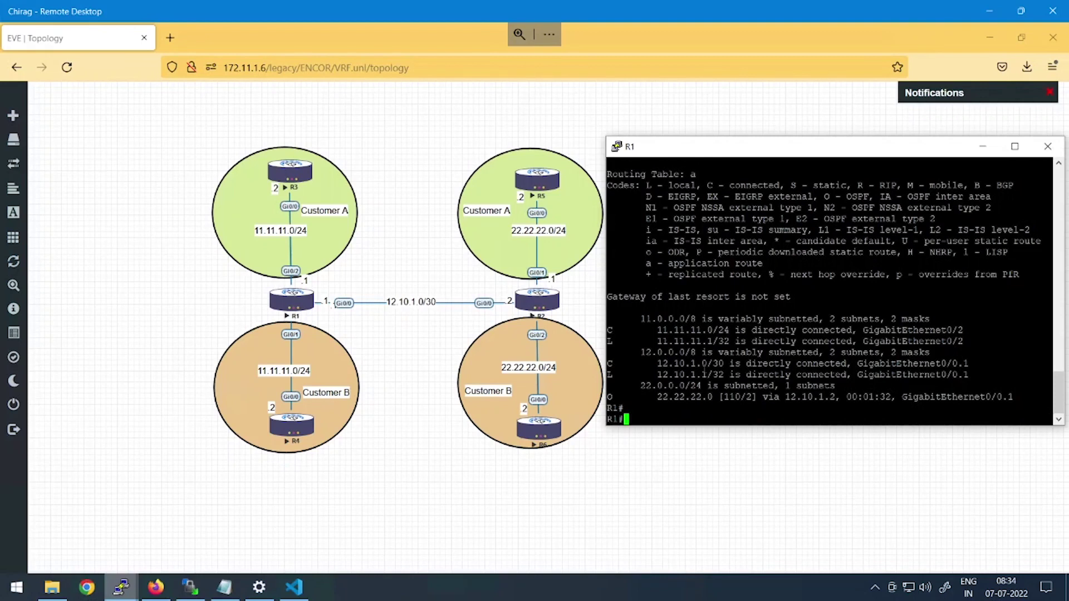
type("ping vrf a 22.22.22.2")
key("Return")
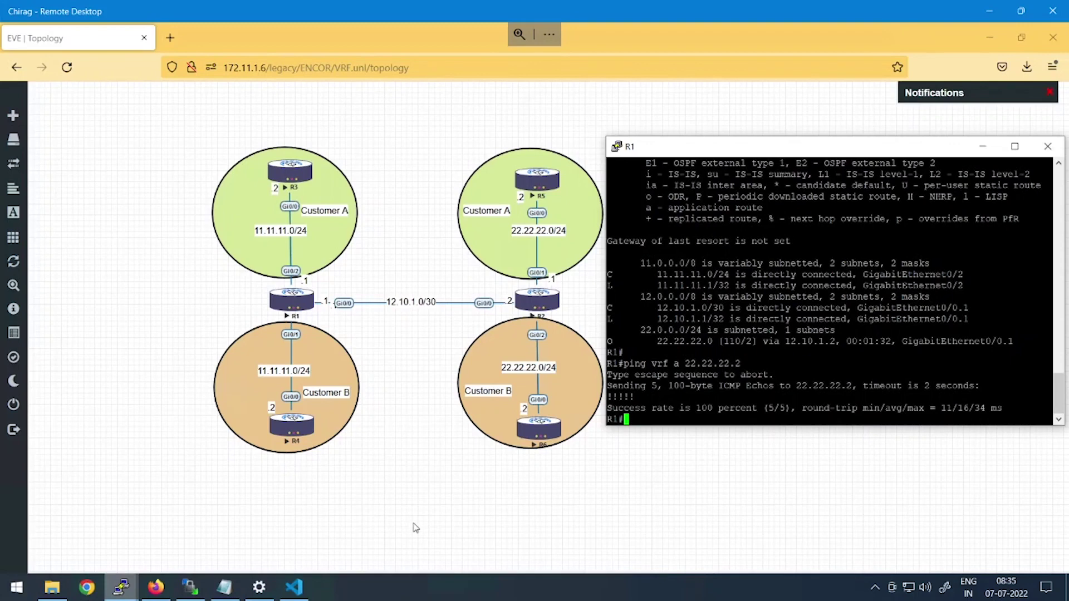
key("Return")
key("Return")
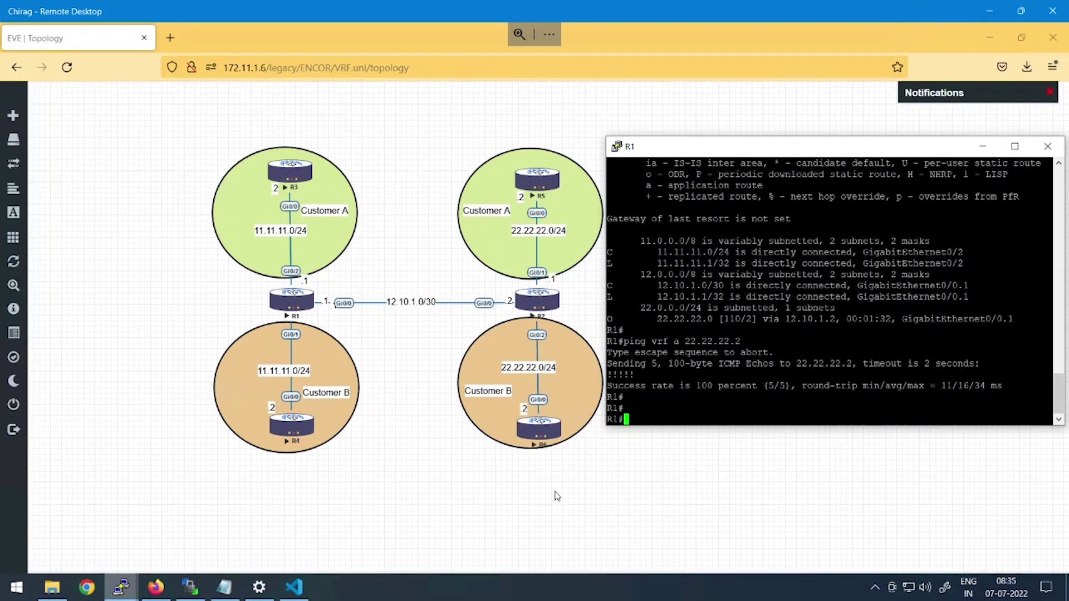
- Open R4's console from the topology, place it beside the diagram, and enter global configuration mode
left_click(156, 587)
left_click(291, 425)
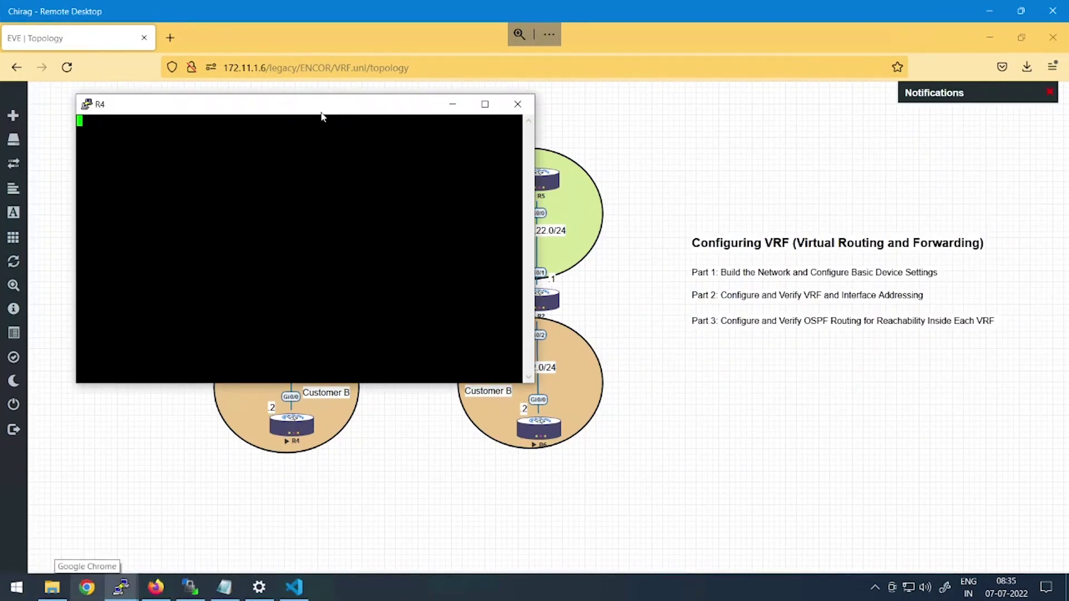
left_click_drag(380, 113, 862, 176)
key("Return")
type("en")
key("Return")
type("conf t")
key("Return")
- Start OSPF process 20 on R4
type("r")
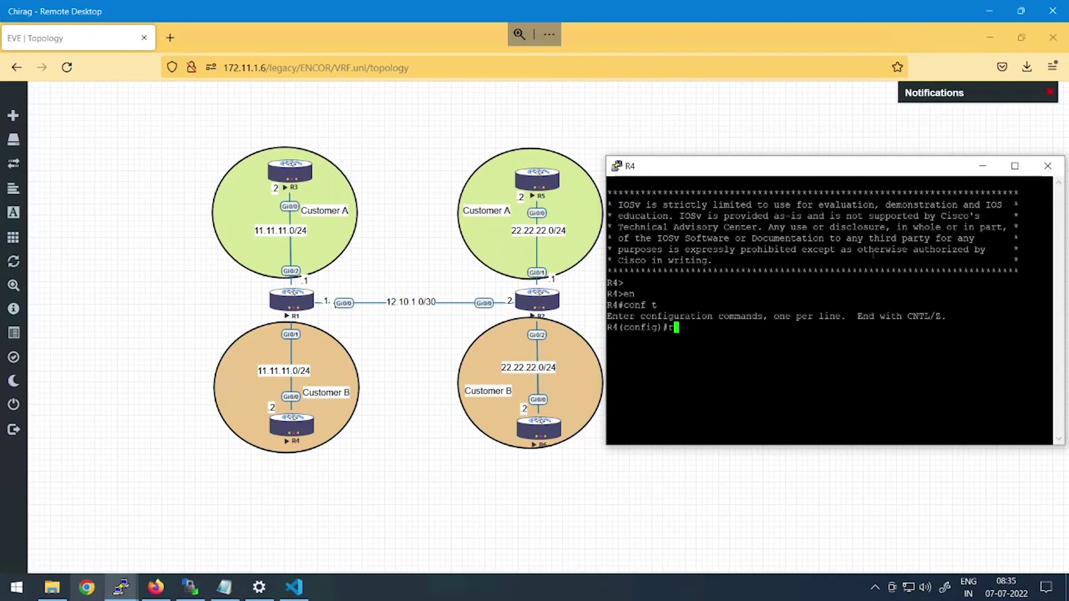
type("outer ")
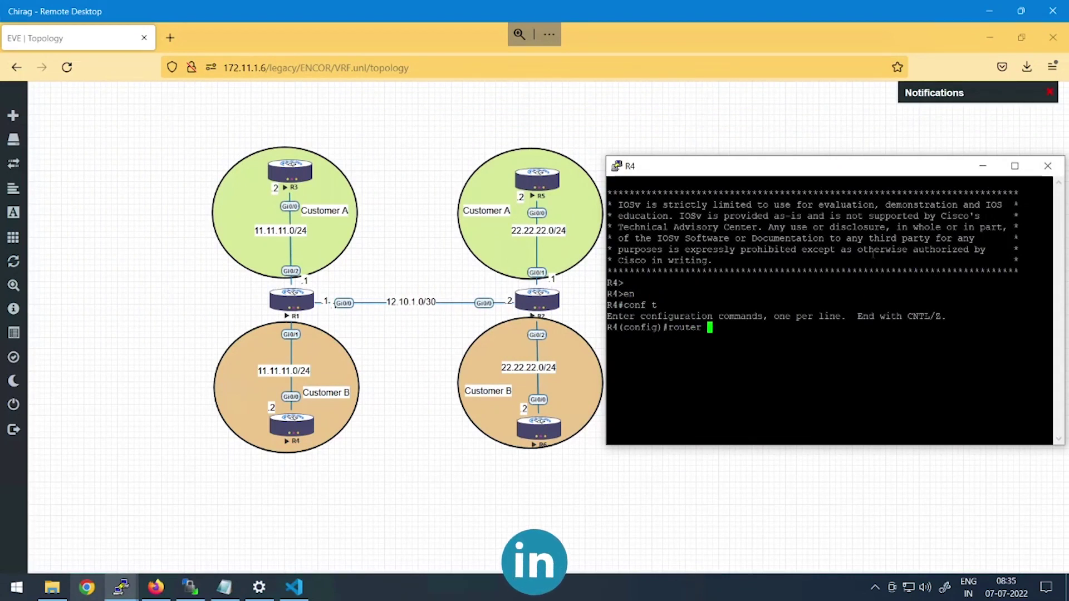
type("ospf 20")
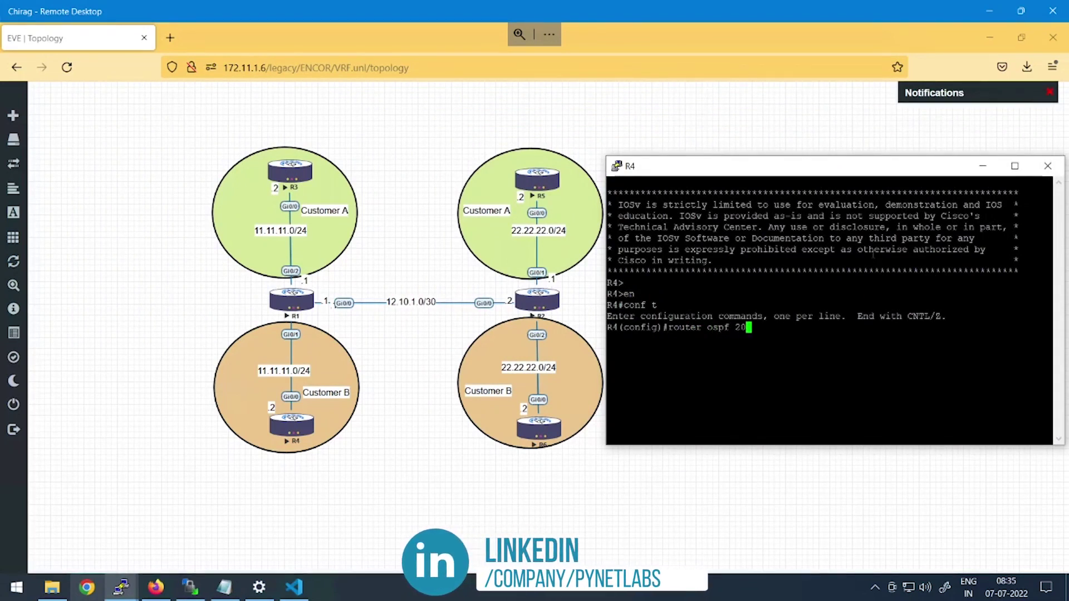
key("Return")
- Advertise network 11.11.11.0 0.0.0.255 in area 2 on R4 and leave OSPF configuration
type("nework")
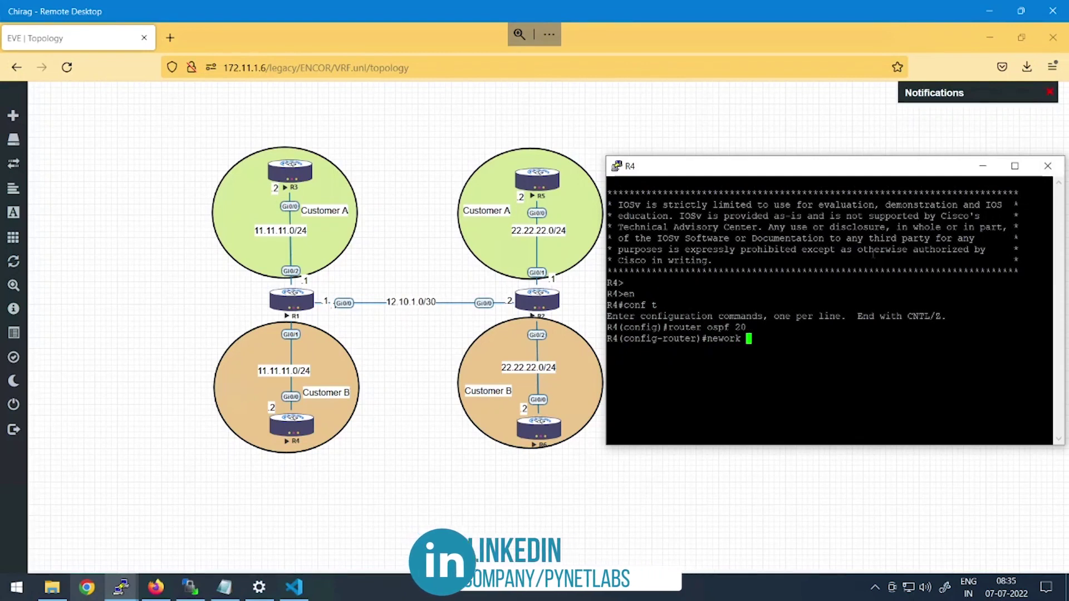
key("BackSpace")
key("BackSpace")
key("BackSpace")
key("BackSpace")
type("twork 11.1")
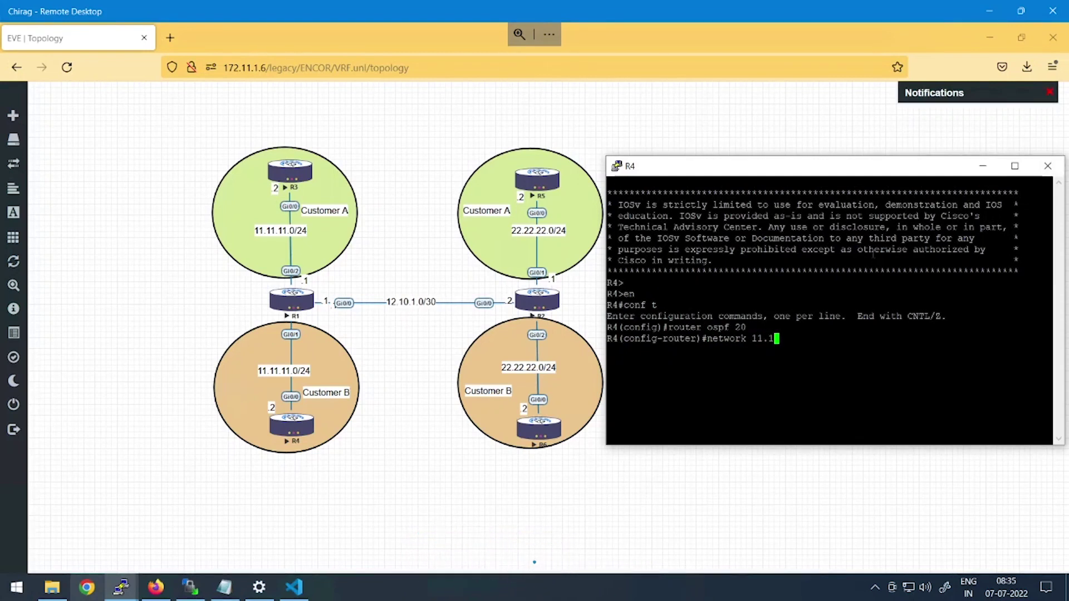
type("1.11.0 0.0.0.255 a")
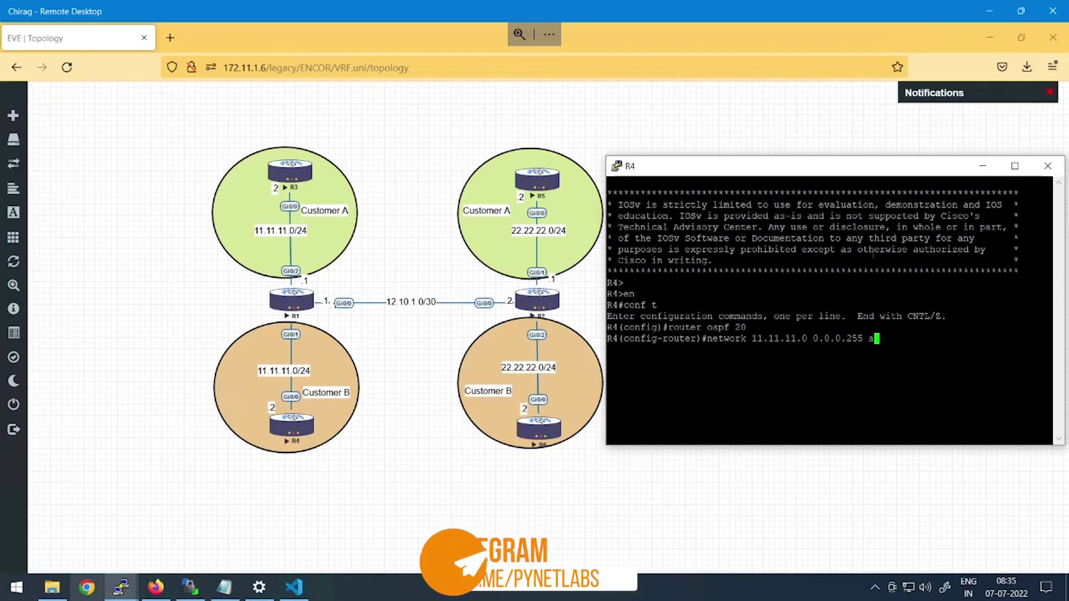
type("rea 2")
key("Return")
type("ex")
key("Return")
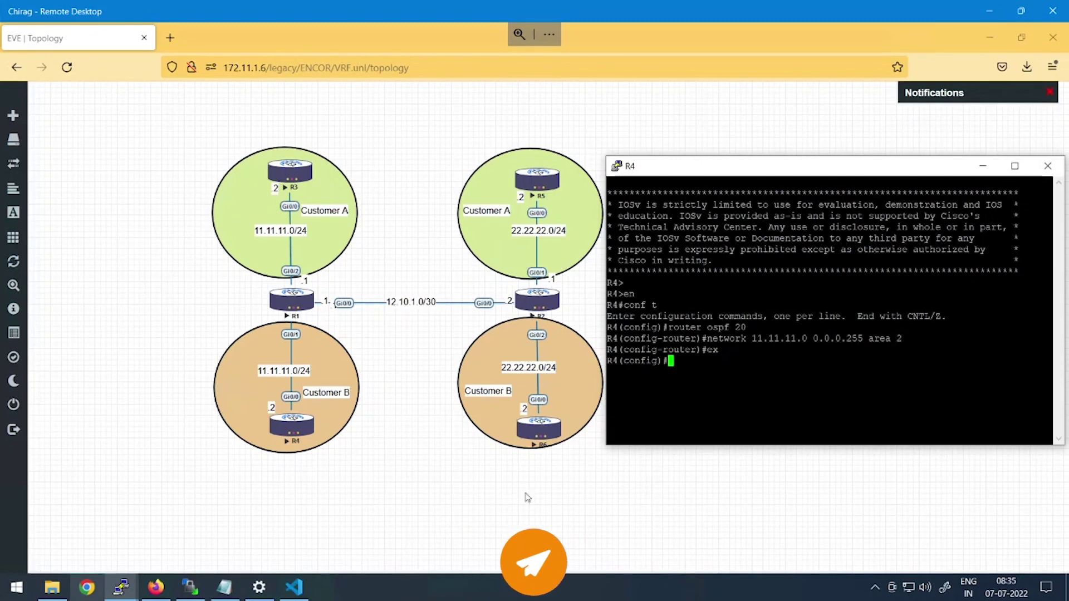
- Open R6's console from the topology, place it beside the diagram, and enter global configuration mode
left_click(550, 470)
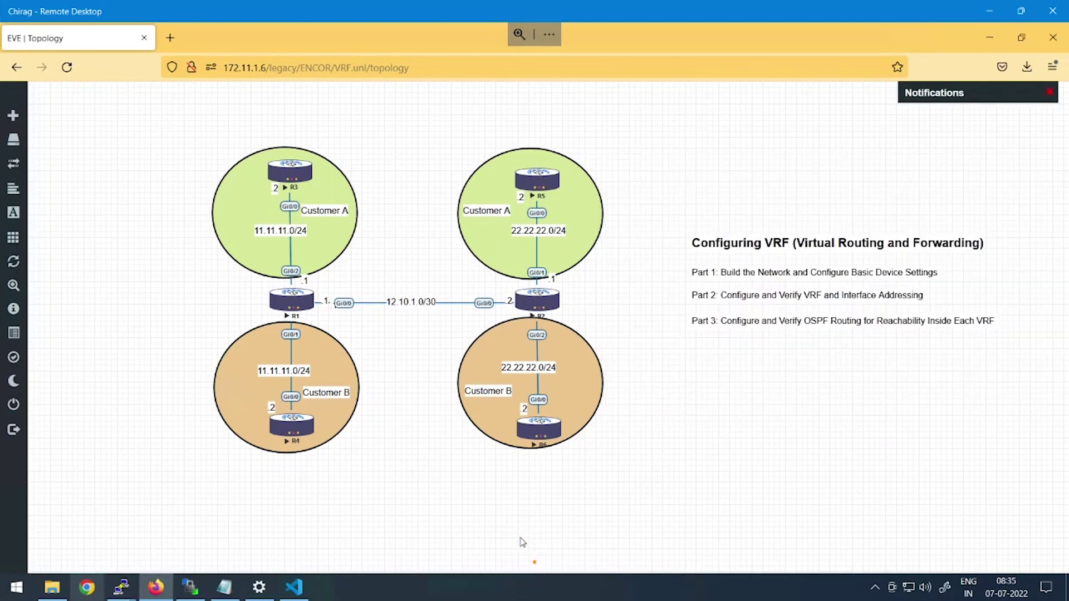
left_click(551, 431)
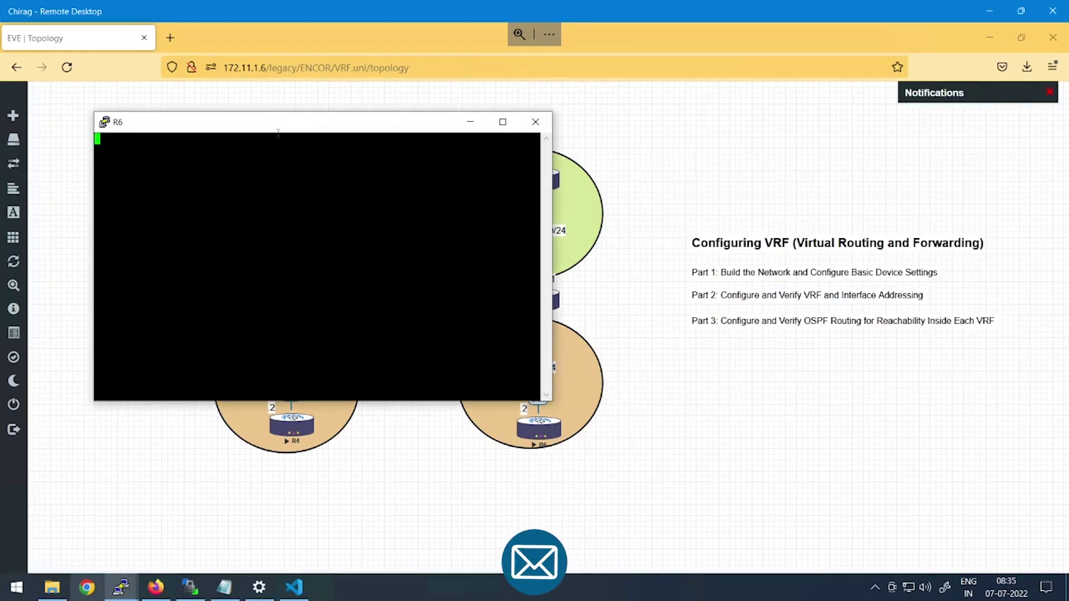
left_click_drag(286, 127, 803, 174)
key("Return")
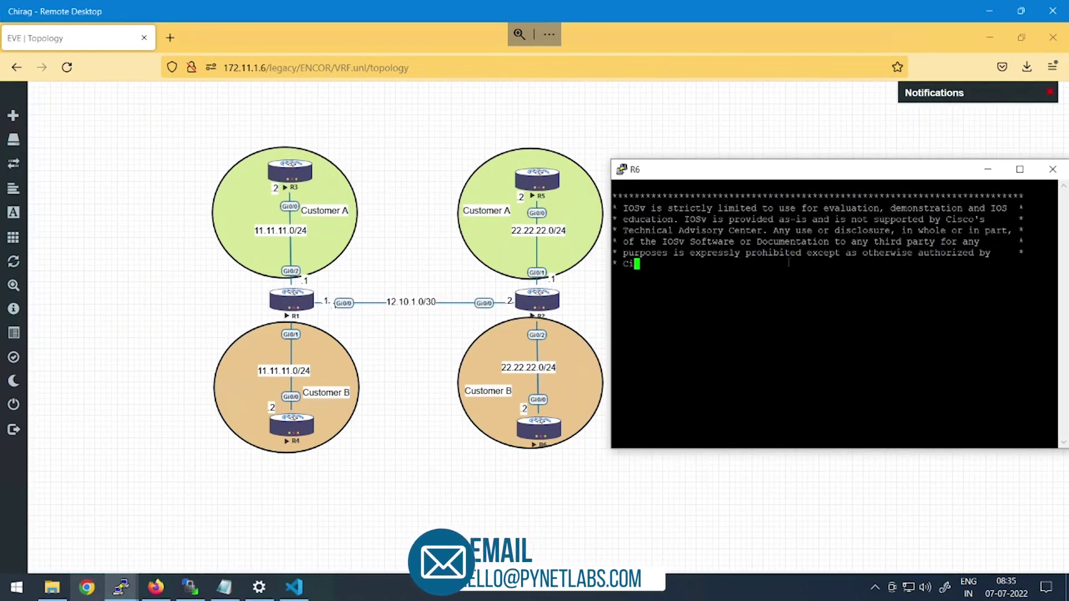
type("en")
key("Return")
type("conf t")
key("Return")
- Start OSPF process 20 on R6
type("router ospf ")
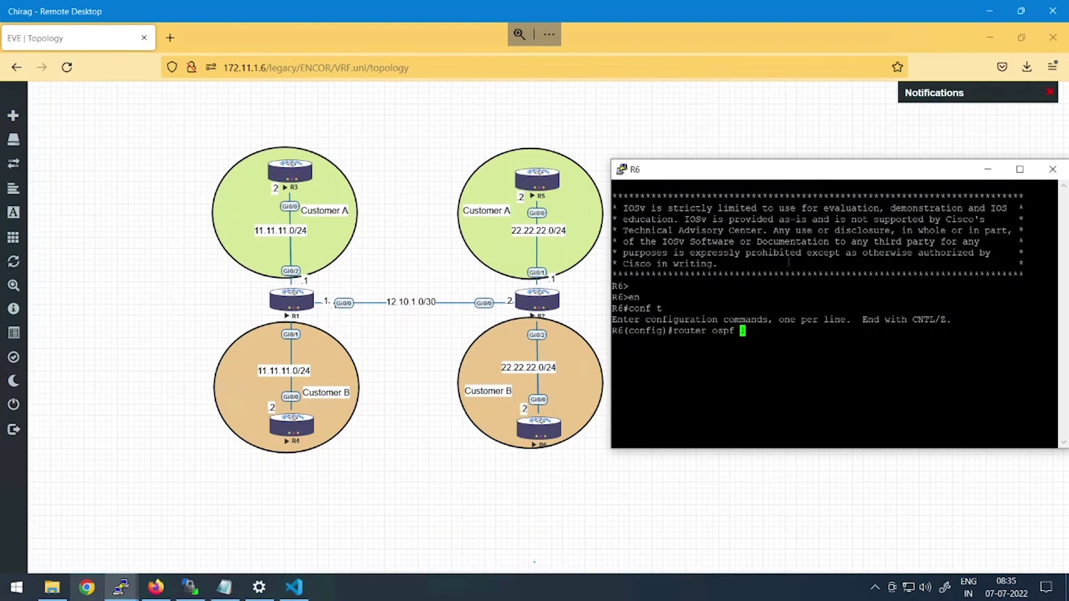
type("20")
key("Return")
- Advertise network 22.22.22.0 0.0.0.255 in area 2 on R6 and leave OSPF configuration
type("net")
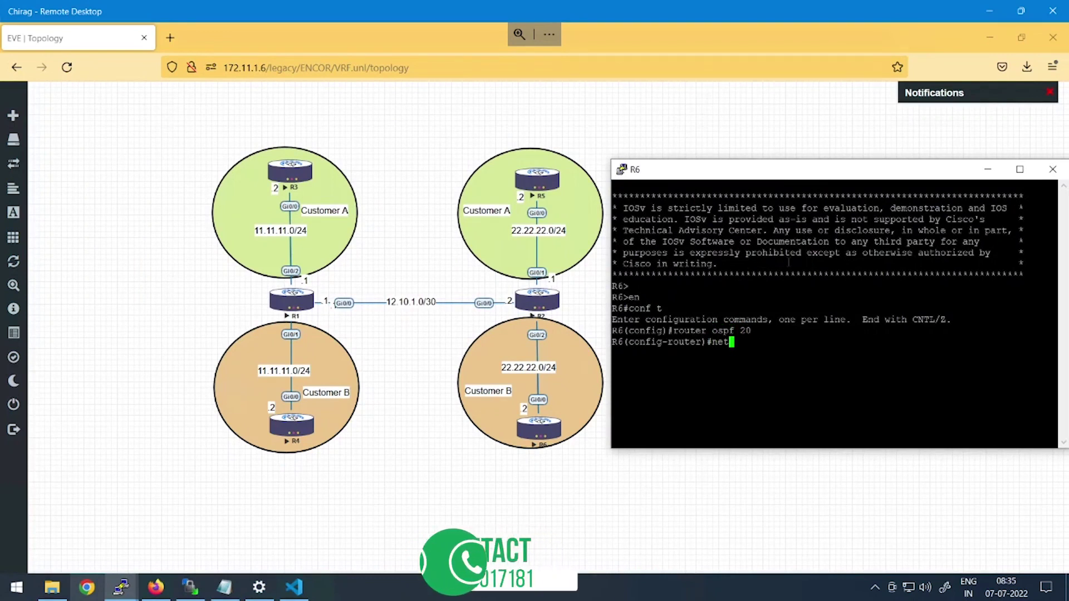
type("work 22")
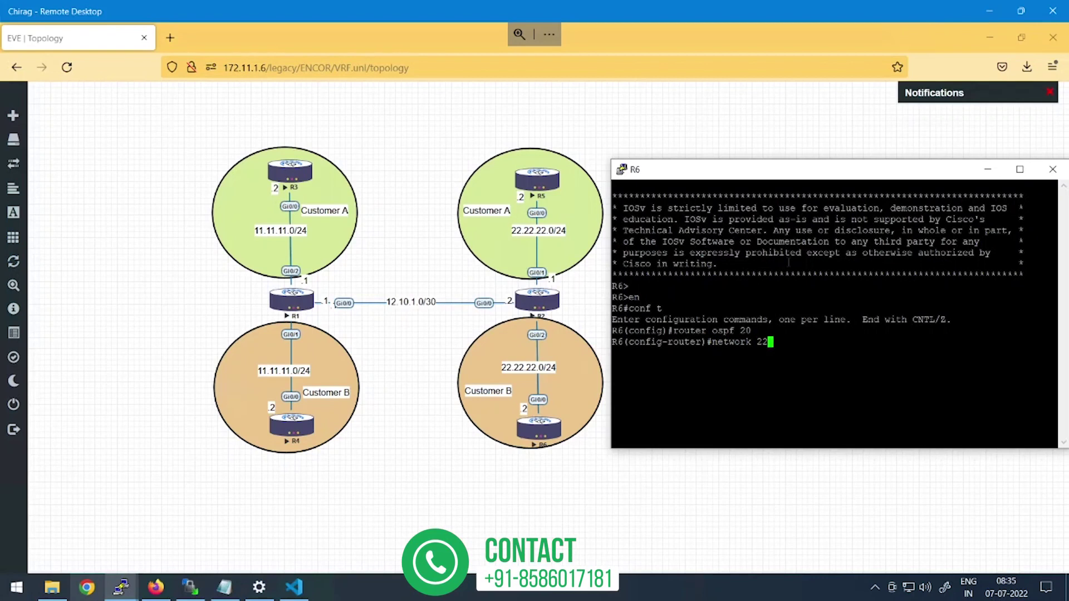
type(".22.22.0 ")
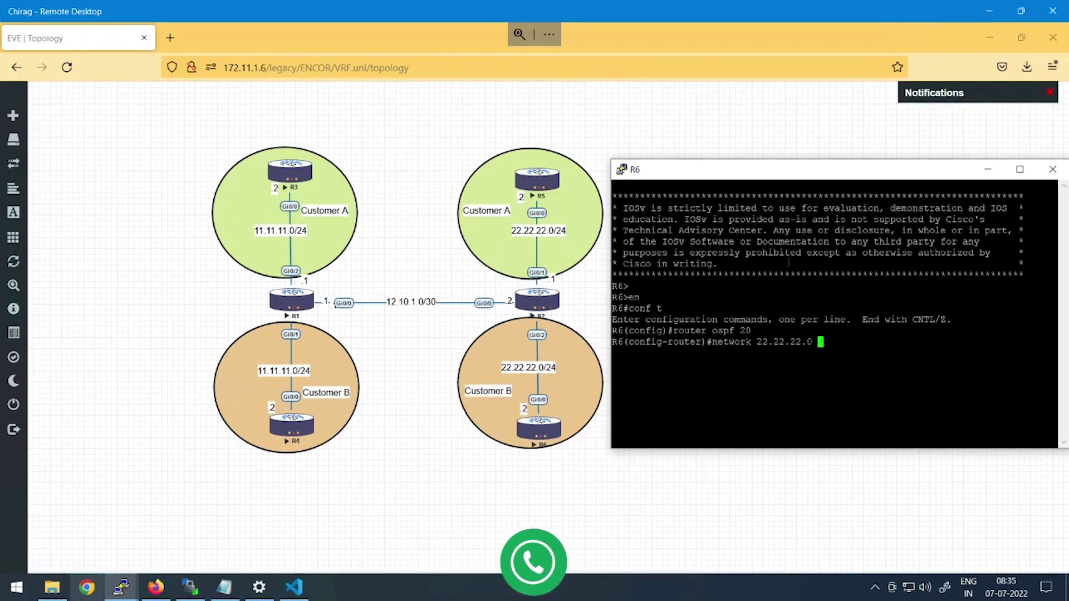
type("0.0.0.22")
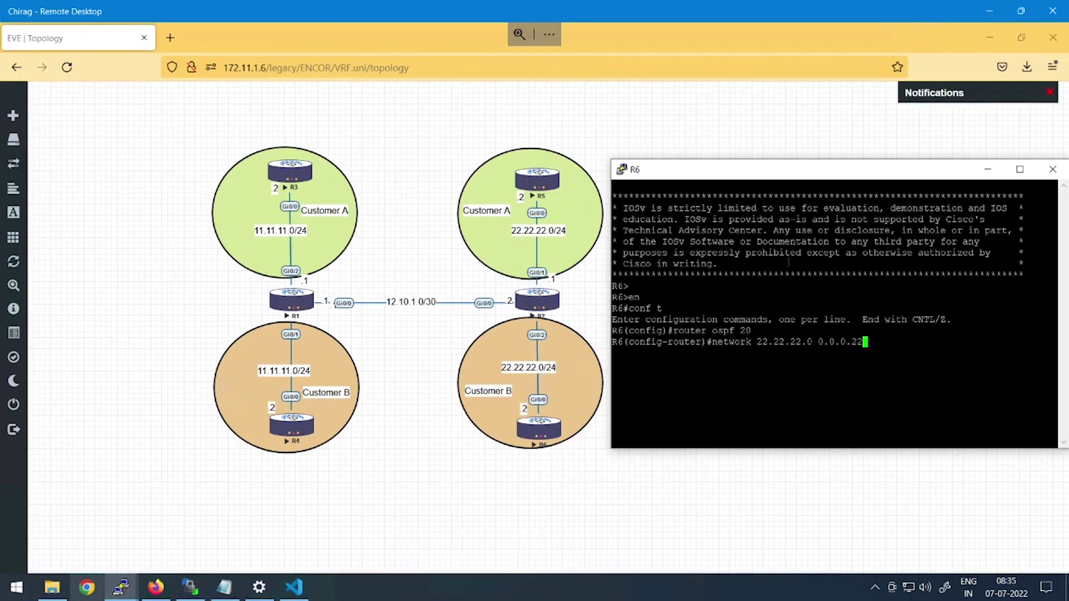
key("BackSpace")
type("55 area 2")
key("Return")
type("ex")
key("Return")
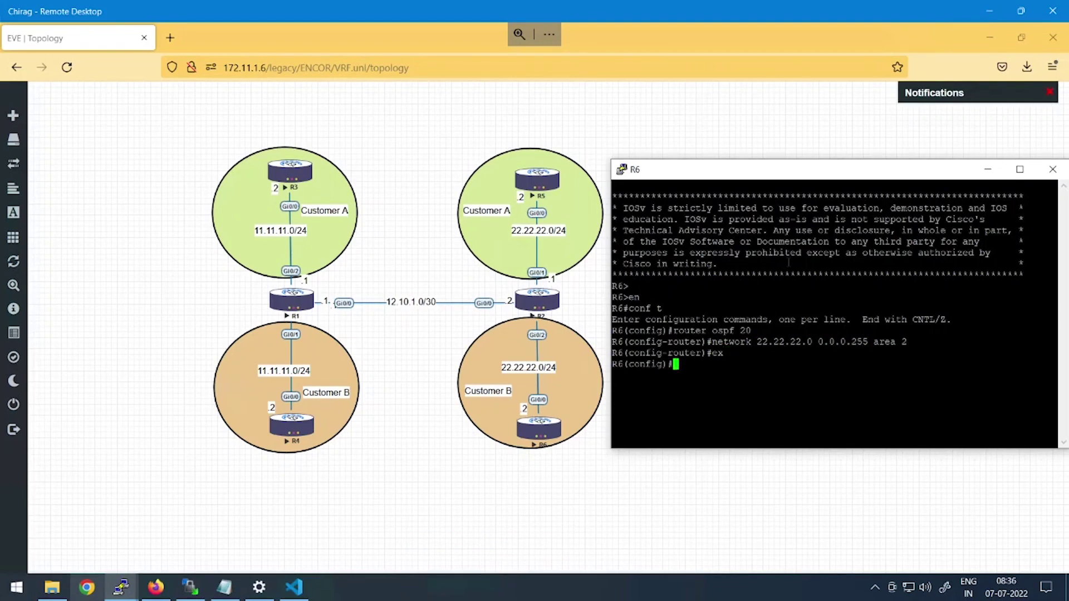
- Switch to R1's console, enter global configuration mode and start OSPF process 20 for VRF b
left_click(127, 590)
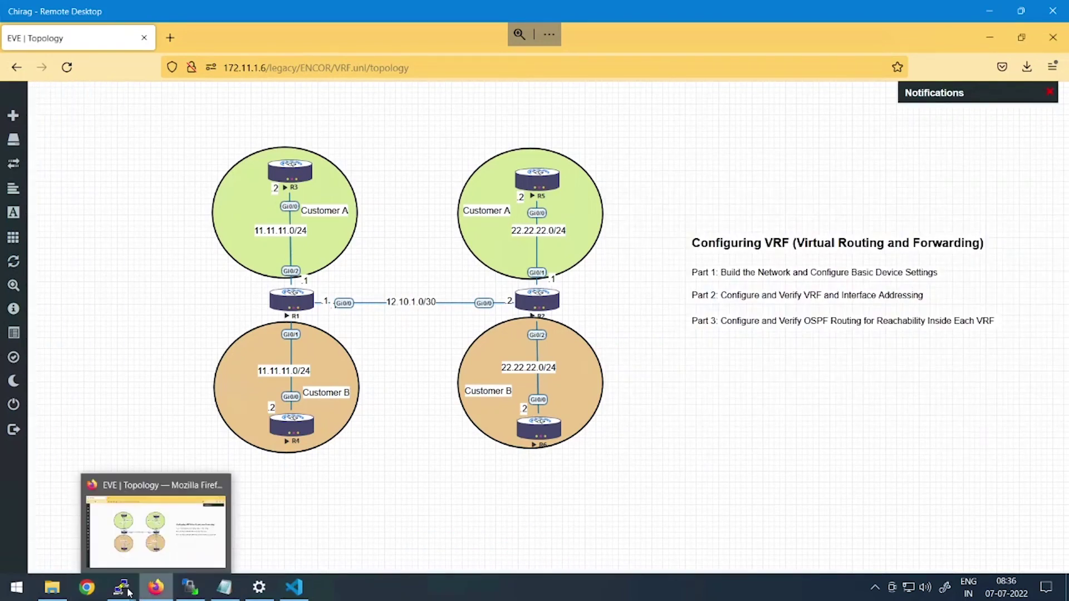
mouse_move(123, 589)
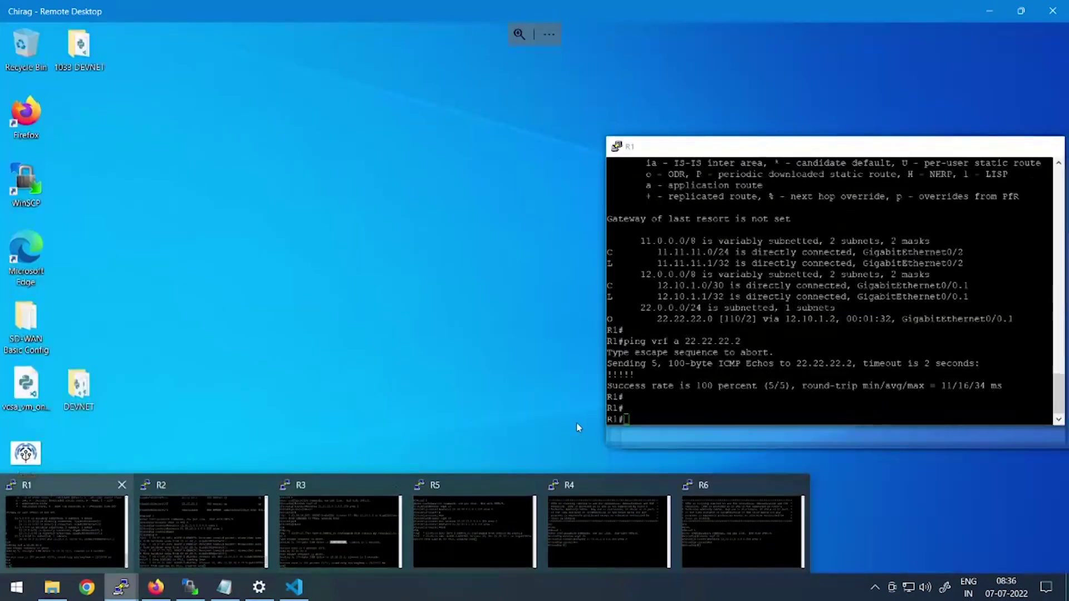
left_click(108, 534)
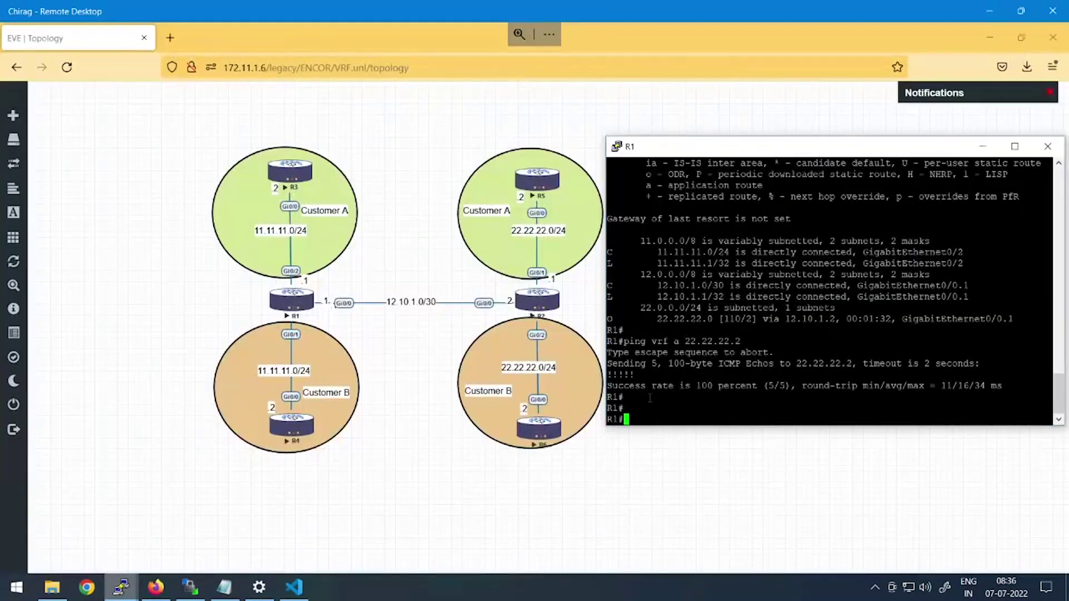
type("conf t")
key("Return")
type("router ospf ")
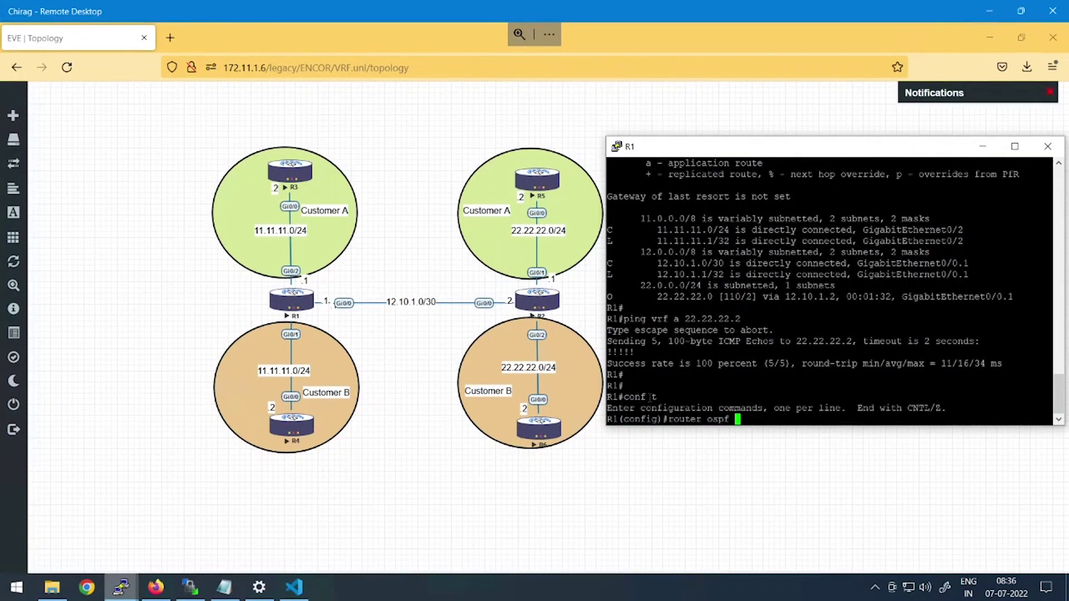
type("220 v")
key("BackSpace")
key("BackSpace")
key("BackSpace")
key("BackSpace")
type("0 vrf b")
key("Return")
- Advertise network 12.10.1.0 0.0.0.3 in area 2 under R1's VRF b OSPF process
type("network ")
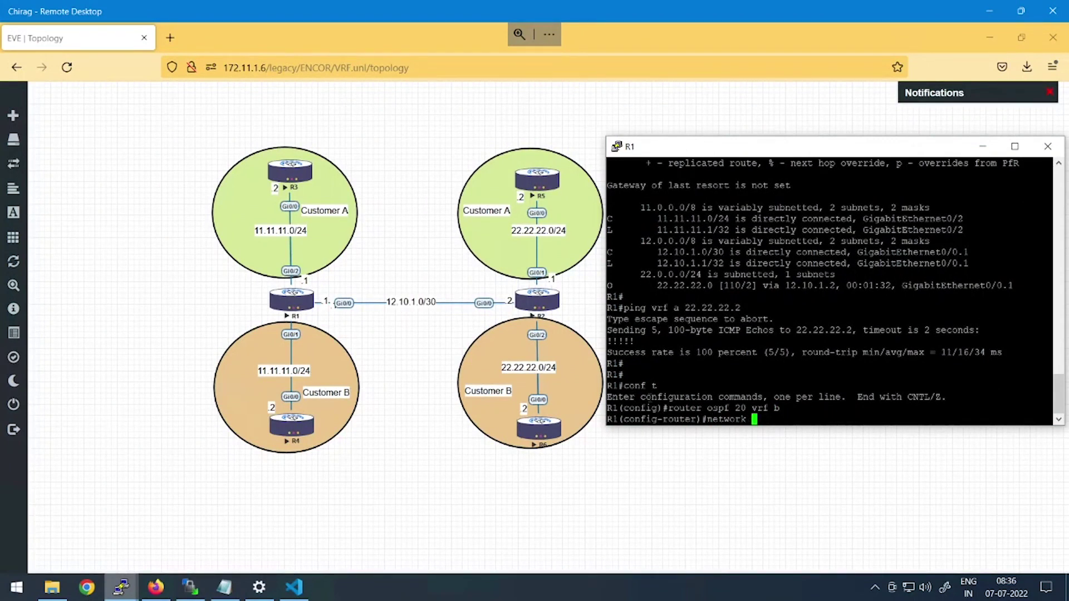
type("12.10.1.0 0.0.0.3 area 2")
key("Return")
- Advertise network 11.11.11.0 0.0.0.255 in area 2 on R1 and leave OSPF configuration
type("network ")
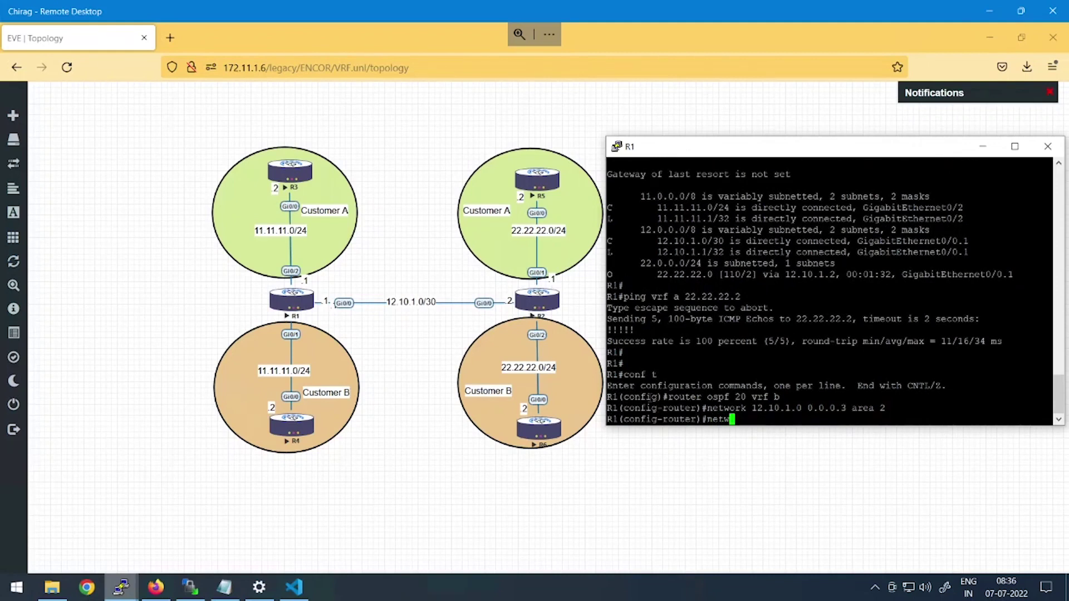
type("11.11.11.0 0.0..")
key("BackSpace")
type("0.255 area 2")
key("Return")
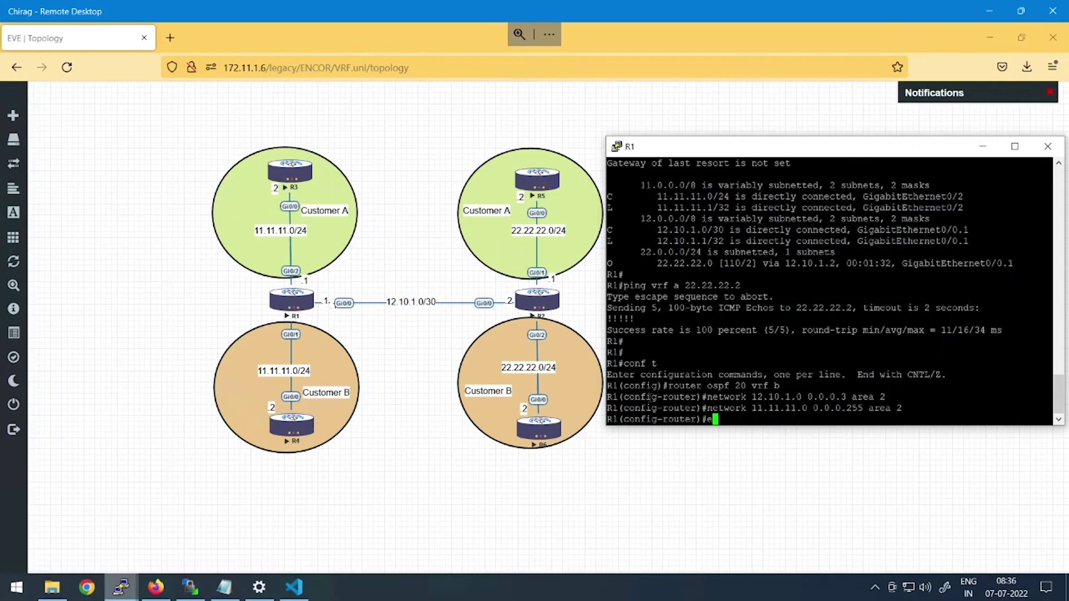
type("exx")
key("Return")
type("ex")
key("Return")
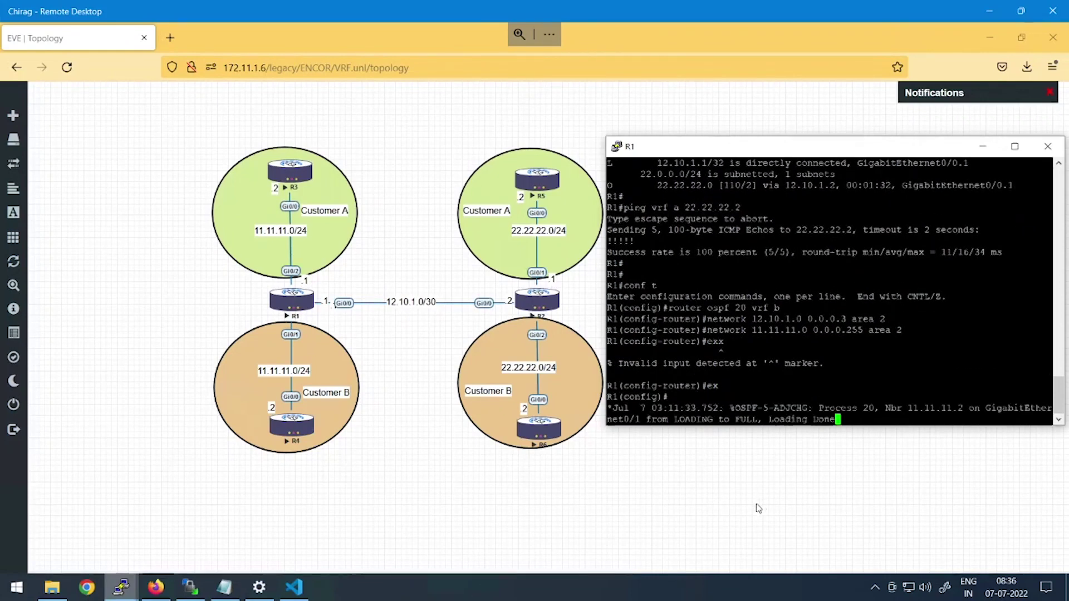
- Switch to R2's console
left_click(147, 595)
mouse_move(120, 587)
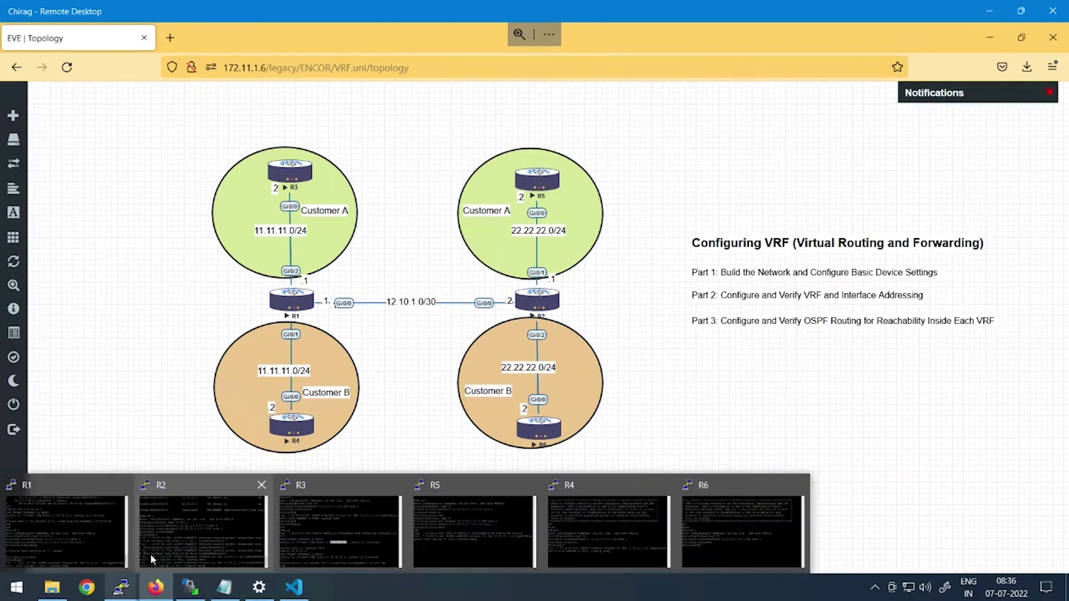
left_click(149, 554)
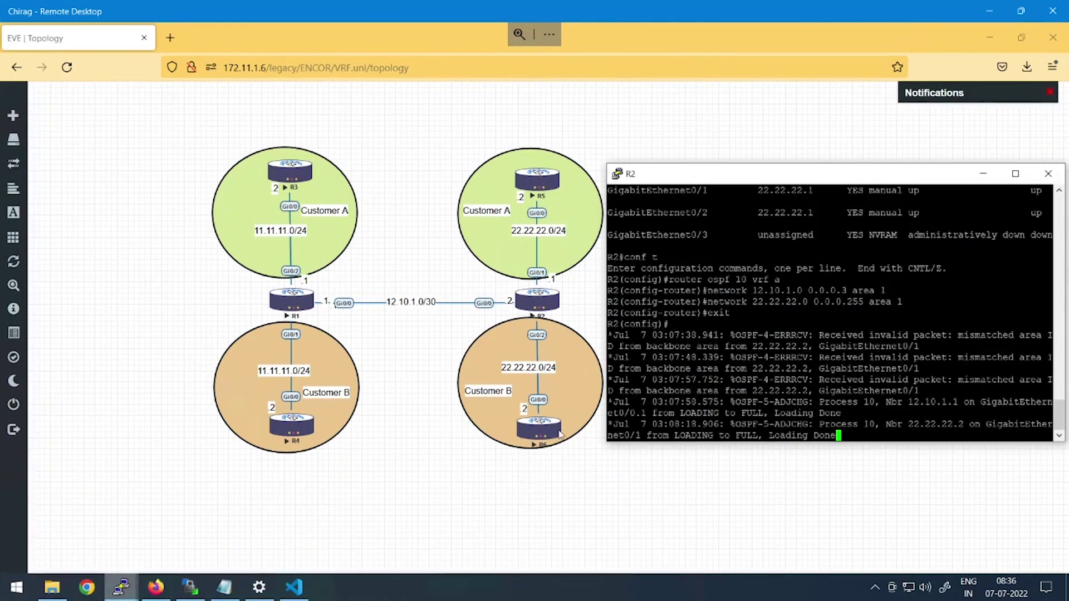
- Try to start OSPF process 20 on R2 without naming a VRF
key("Return")
type("rout")
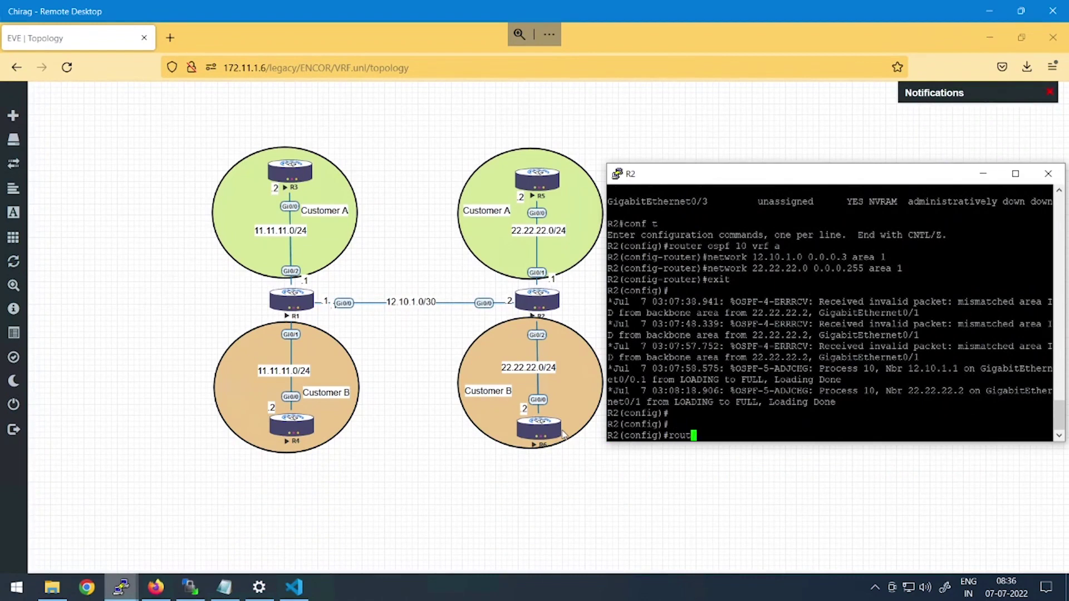
type("er ospf 20")
key("Return")
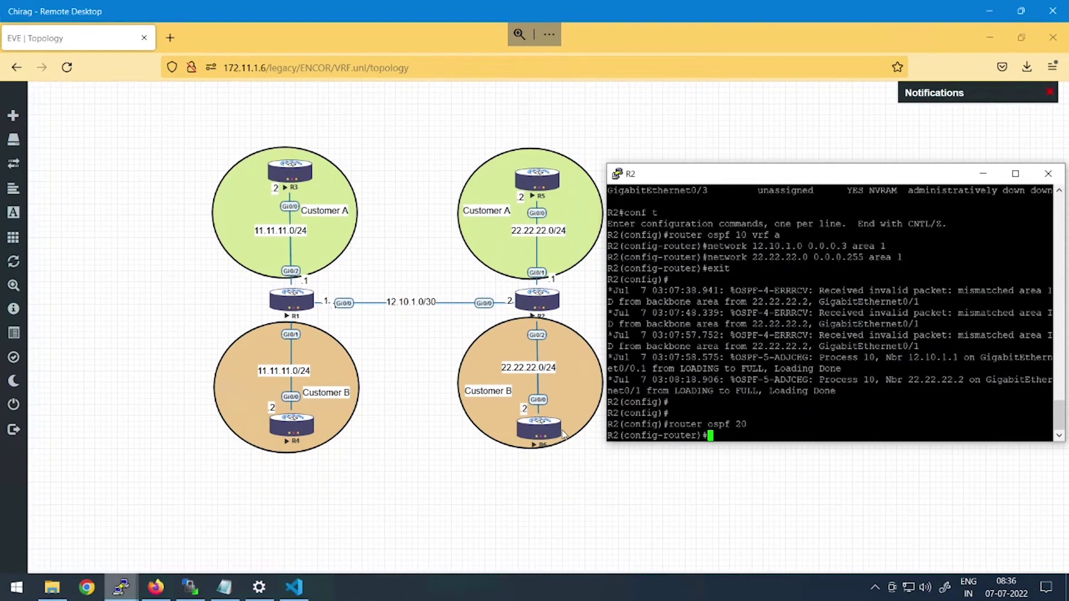
key("Up")
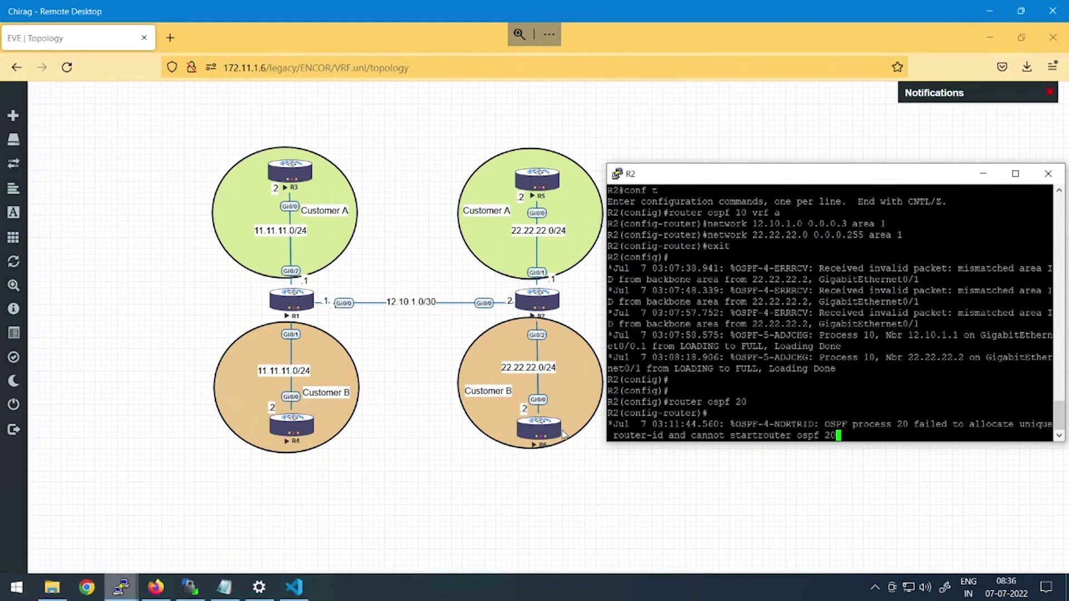
key("Return")
key("Return")
- Leave OSPF configuration on R2 and remove OSPF process 20
type("no")
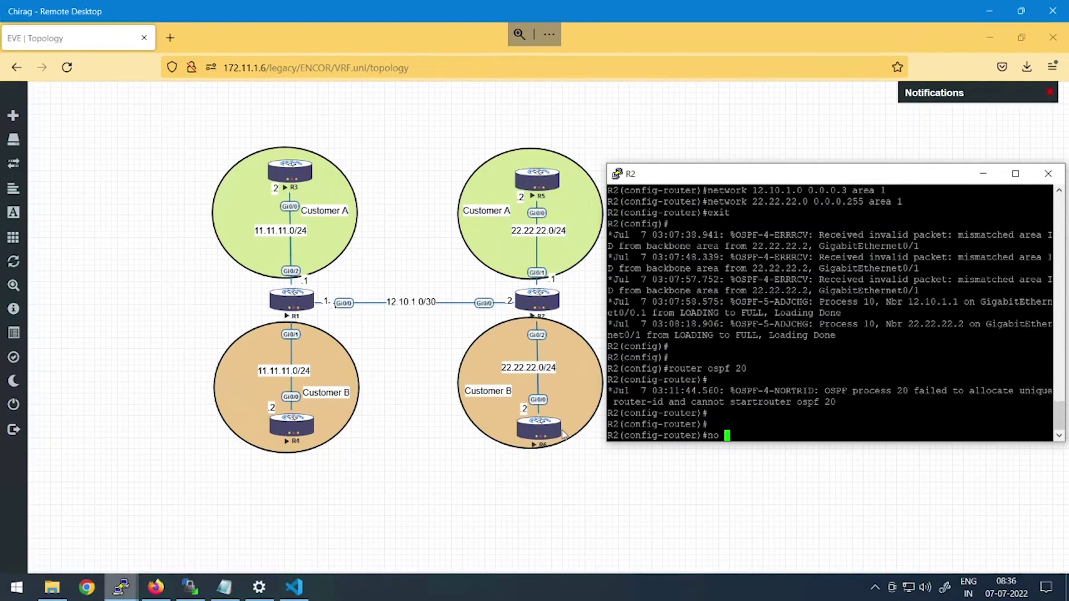
key("BackSpace")
key("BackSpace")
key("BackSpace")
key("Return")
key("Return")
type("no rou")
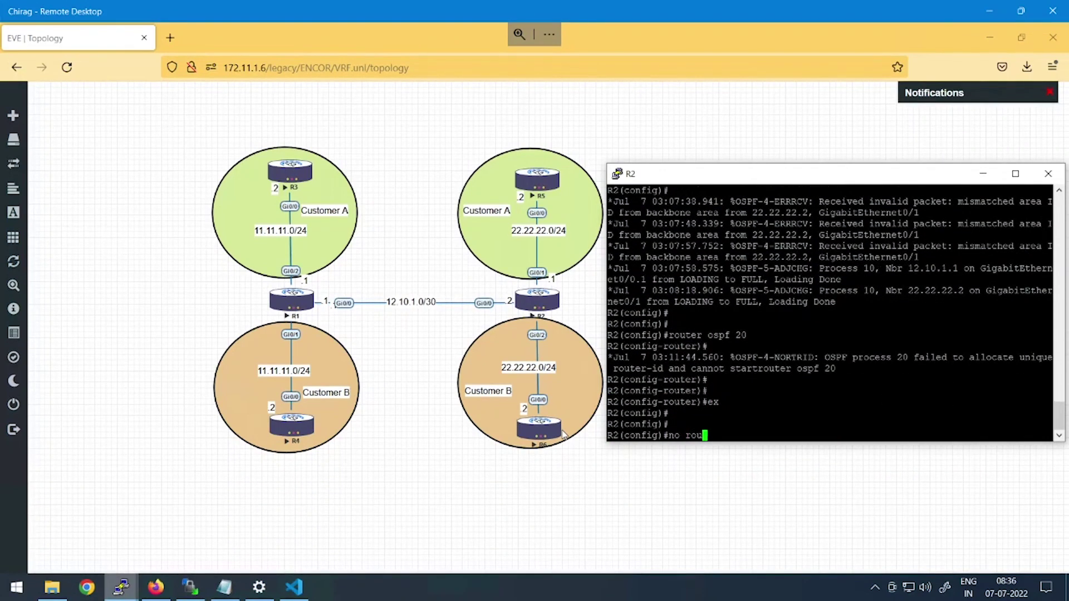
type("ter ospf 20")
key("Return")
key("Return")
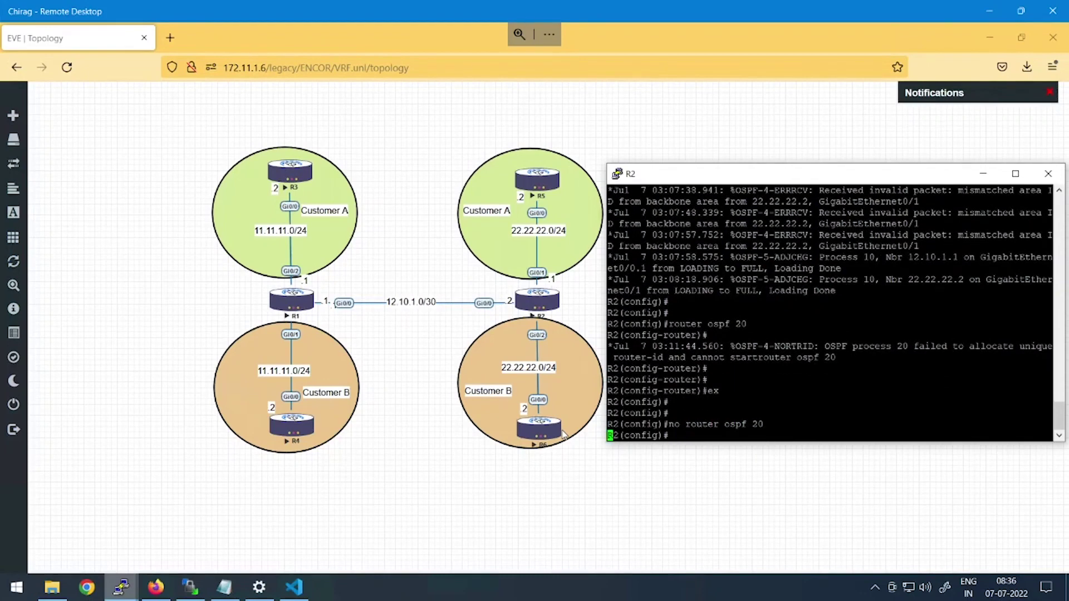
- Start OSPF process 20 for VRF b on R2
type("rouute")
key("BackSpace")
key("BackSpace")
key("BackSpace")
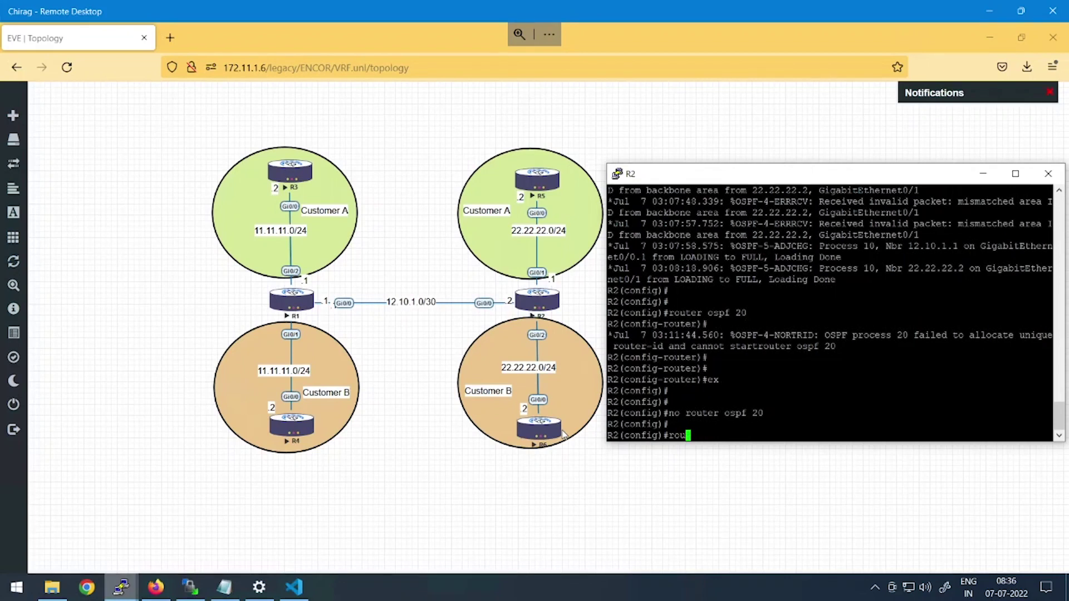
type("ter osfp")
key("BackSpace")
key("BackSpace")
type("pf 20 vrf b")
key("Return")
- Advertise network 12.10.1.0 with wildcard 0.0.0.3 in area 2 under R2's VRF b OSPF process
type("network ")
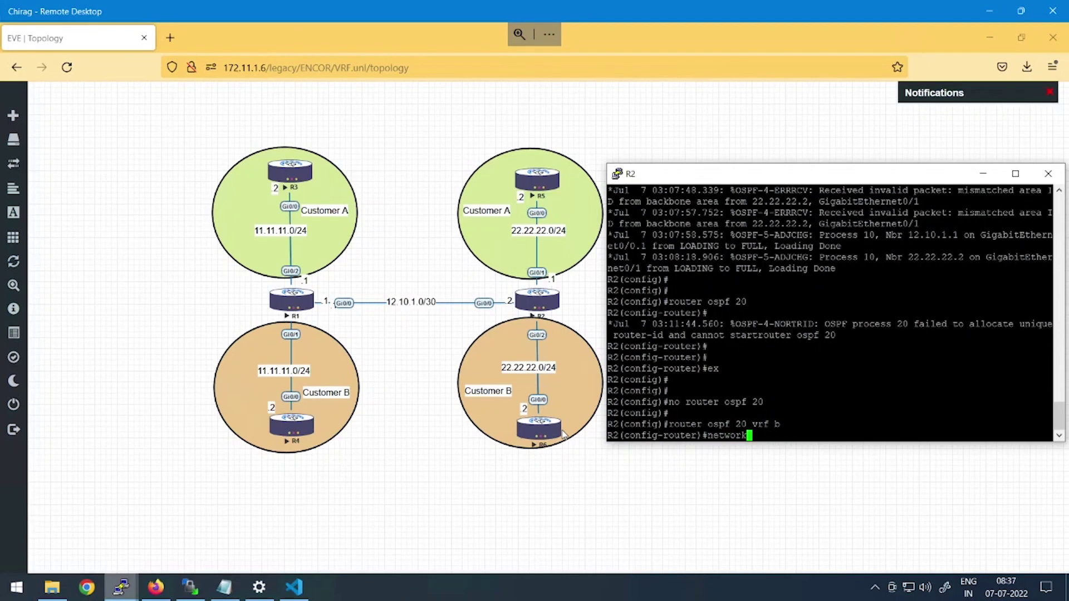
type("12.10.1.0 00.0.0.")
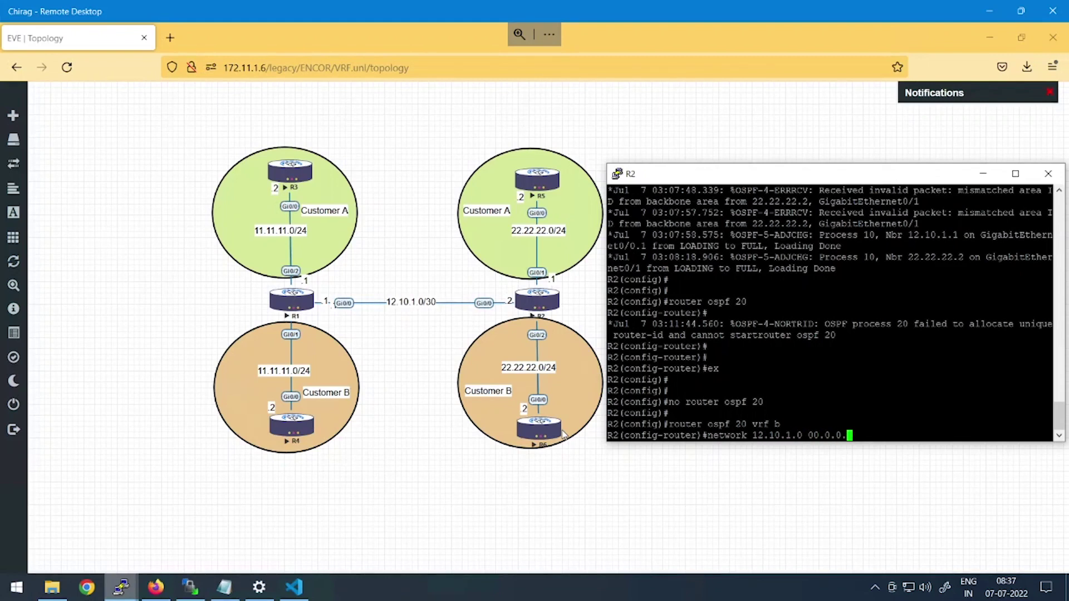
type("3 area 2")
key("Return")
- Advertise network 22.22.22.0 0.0.0.255 in area 2 on R2 and leave OSPF configuration
type("network")
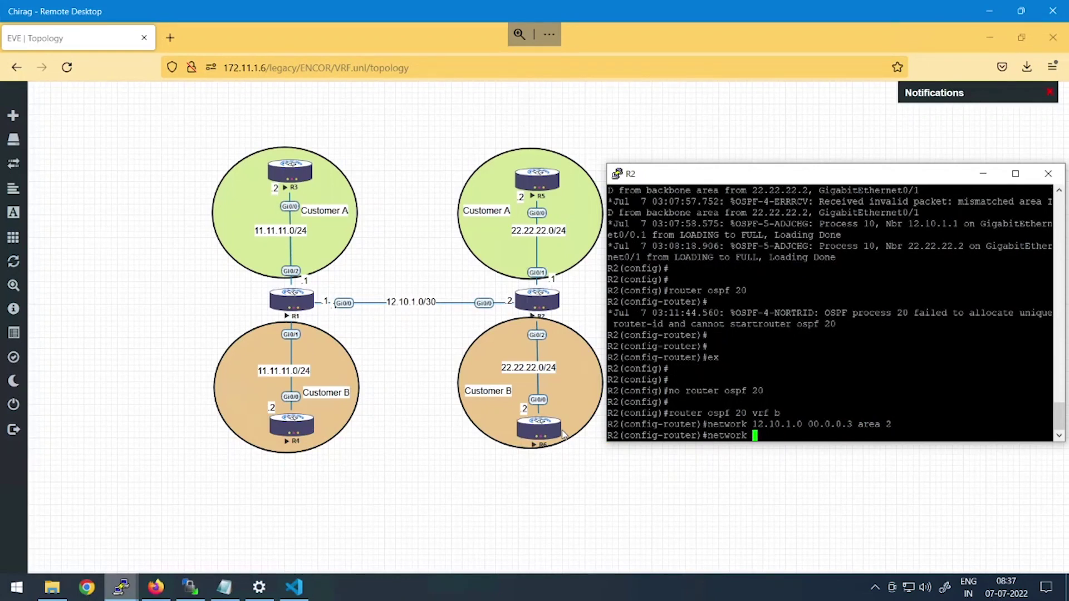
type(" 22.22.22.0 0.0.0")
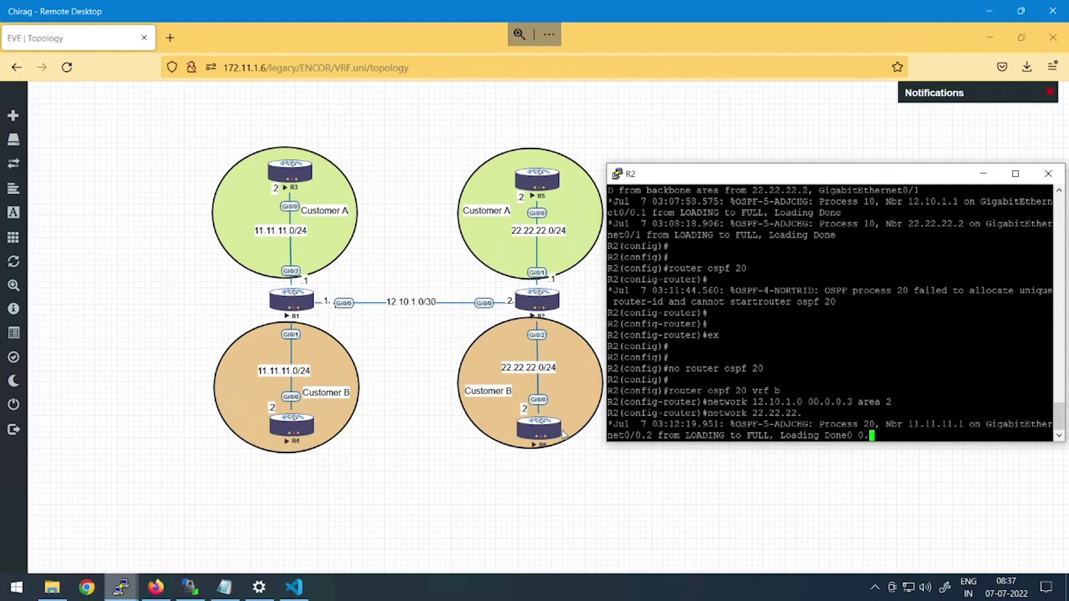
type(".255 area 2")
key("Return")
type("ex")
key("Return")
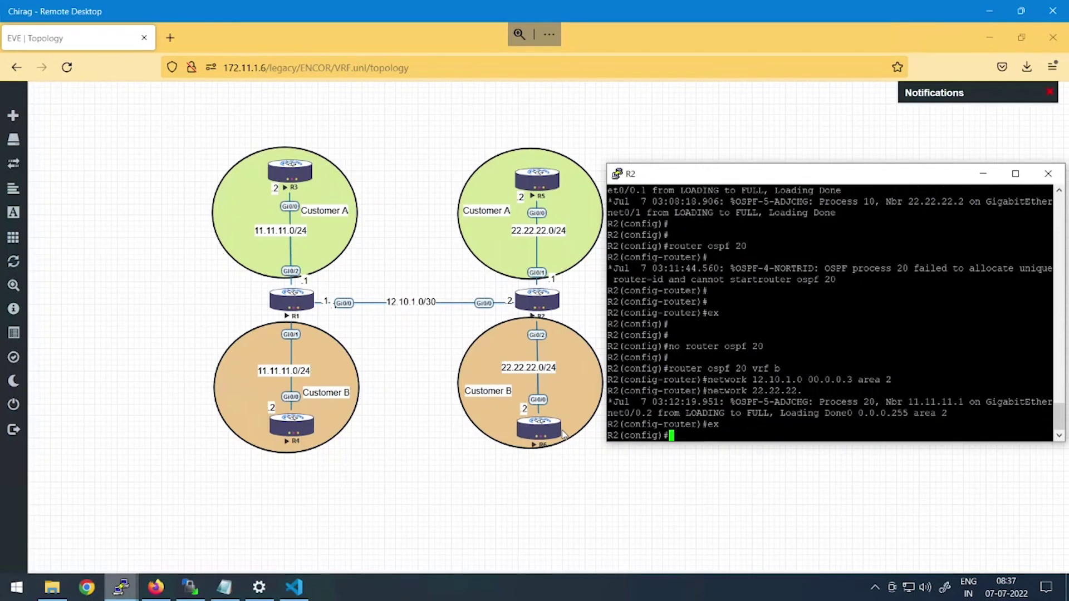
left_click(661, 513)
mouse_move(147, 588)
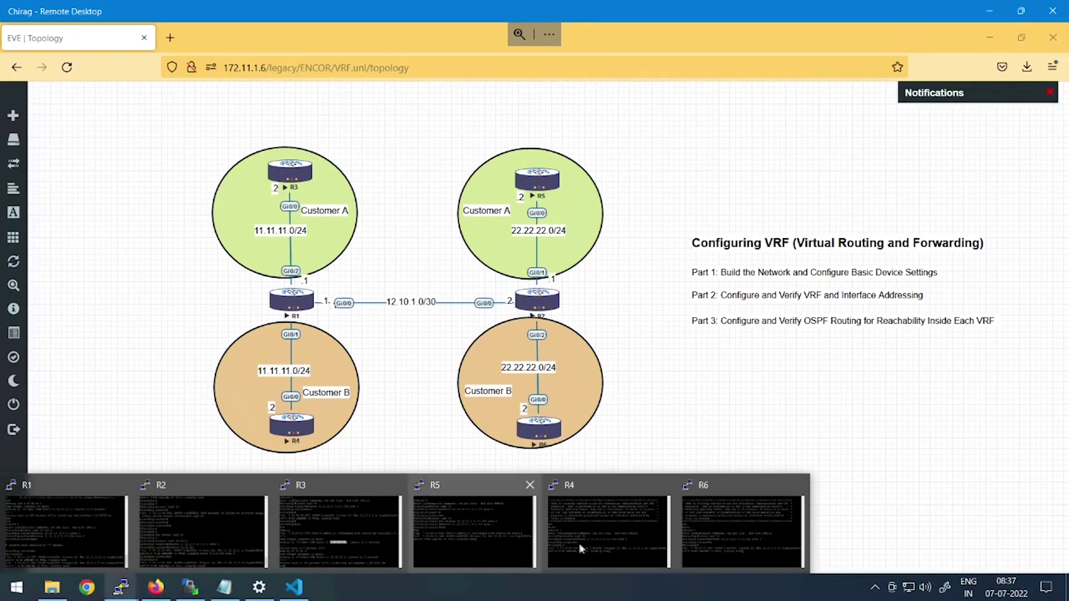
mouse_move(479, 533)
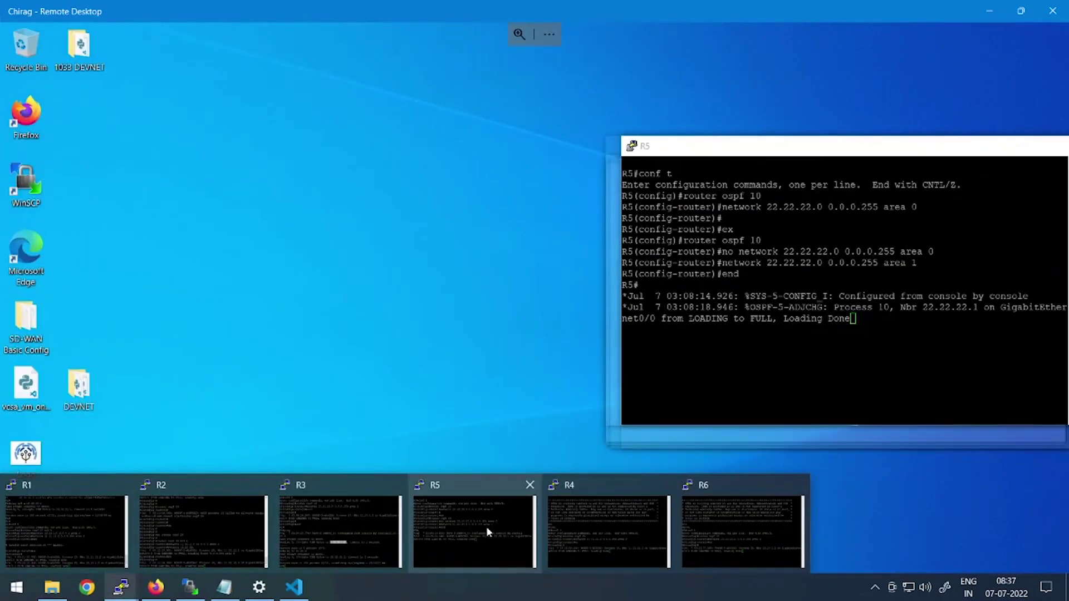
left_click(487, 532)
key("Return")
key("Return")
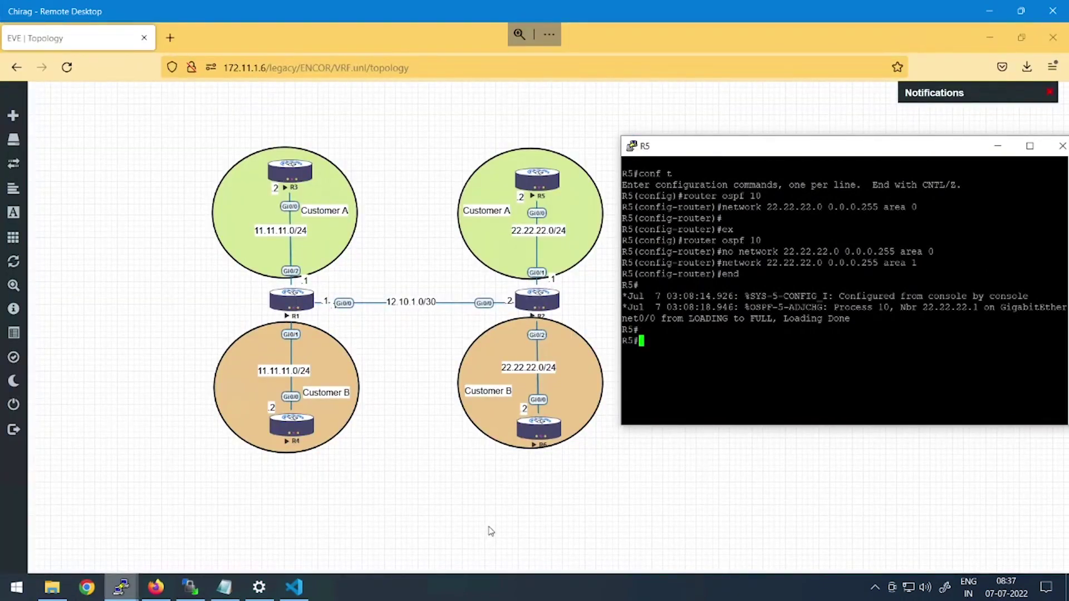
- Switch to R4's console and leave global configuration mode
left_click(121, 589)
mouse_move(122, 591)
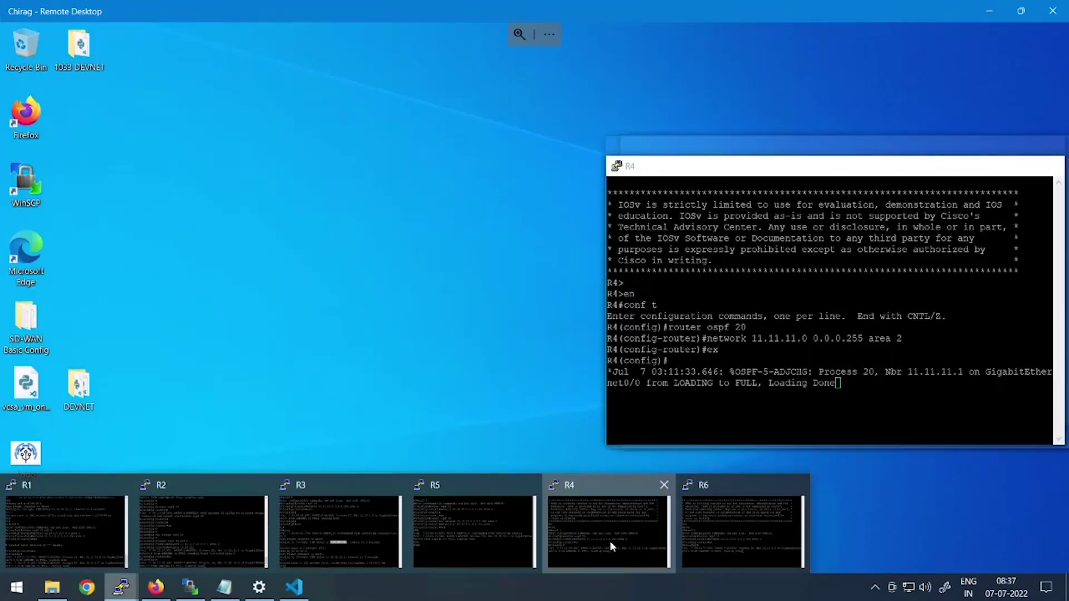
left_click(611, 546)
key("Return")
key("Return")
type("exit")
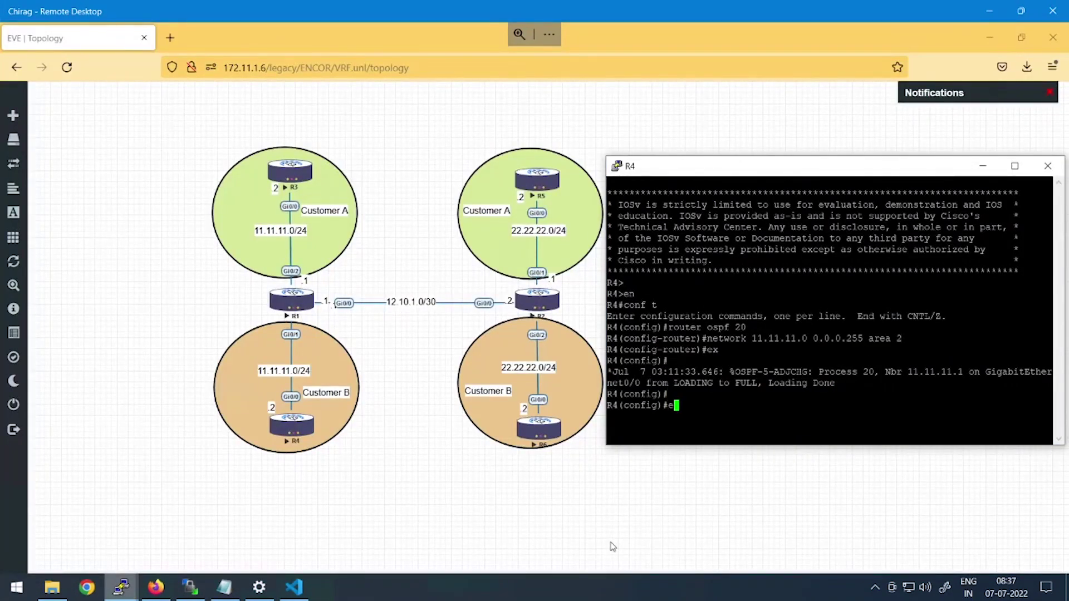
key("Return")
key("Return")
- Ping 22.22.22.2 from R4 to test reachability across VRF b
type("ping 22")
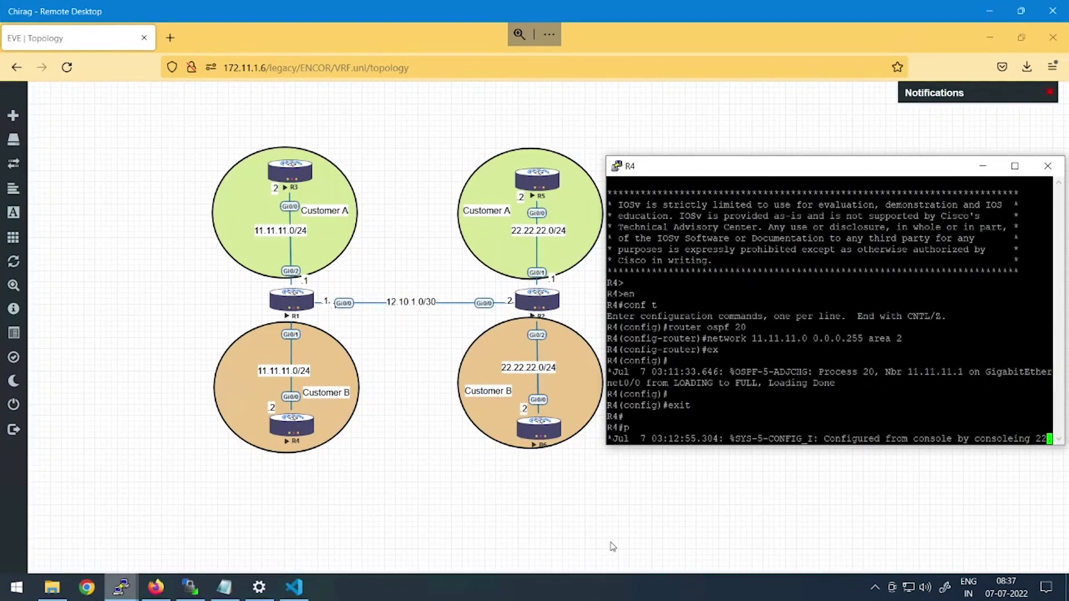
type(".22.22.2")
key("Return")
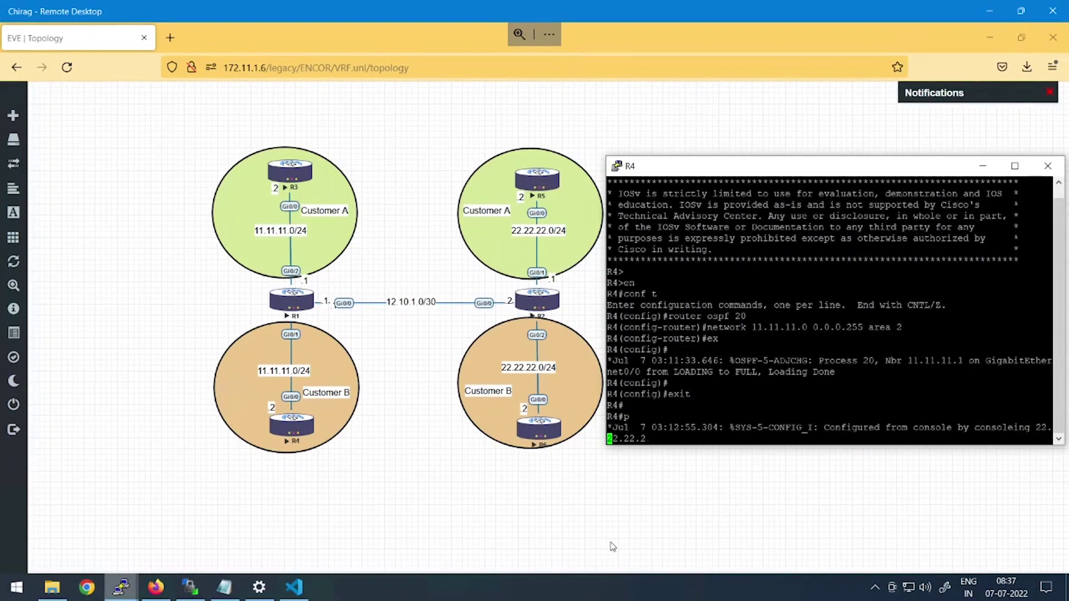